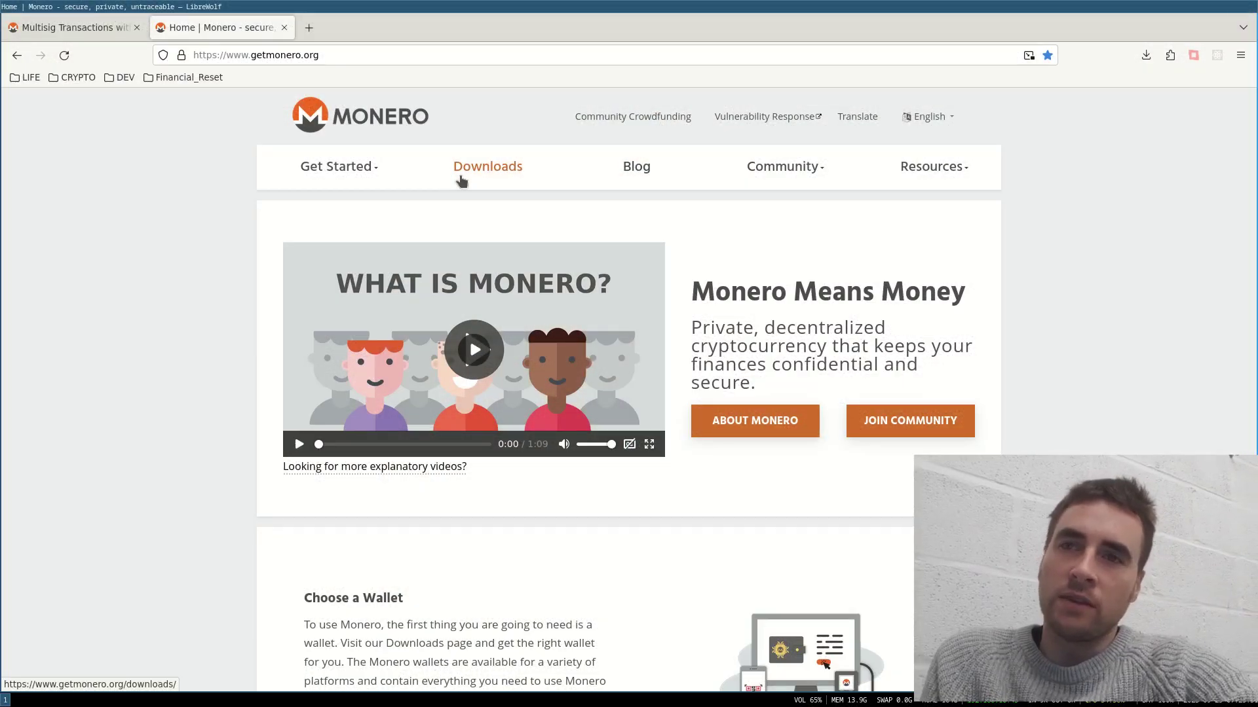
Step: Open the getmonero.org Downloads page and scroll to the Windows, Linux and macOS links
{"action": "left_click", "coordinate": [462, 181]}
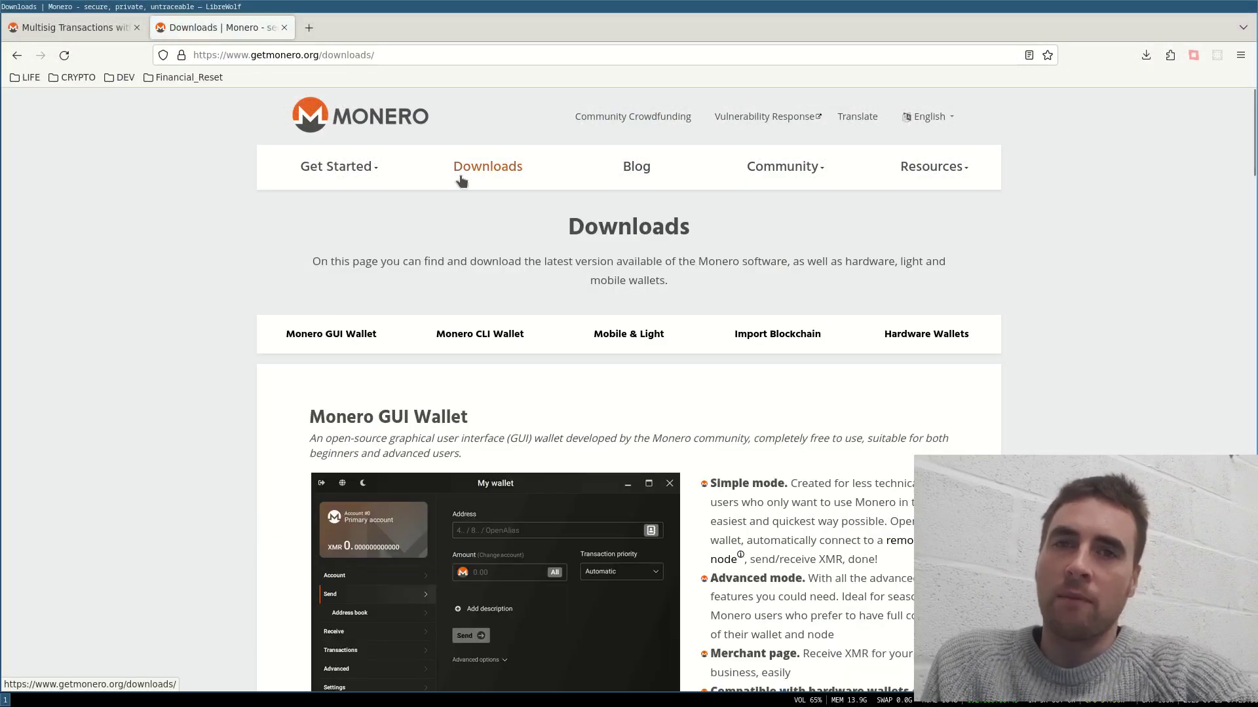
{"action": "scroll", "coordinate": [476, 305], "scroll_direction": "down", "scroll_amount": 5}
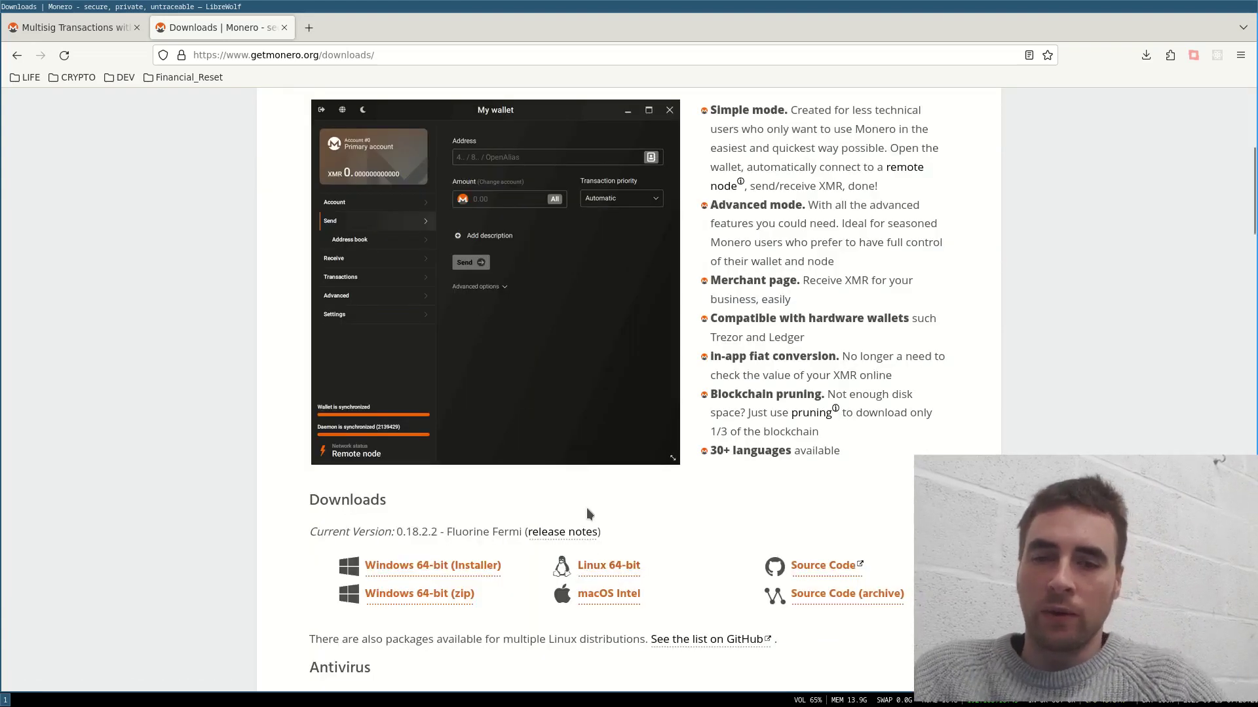
Step: Browse in ranger to the /opt/monero-gui-v0.18.2.2/extras folder
{"action": "key", "text": "super+Return"}
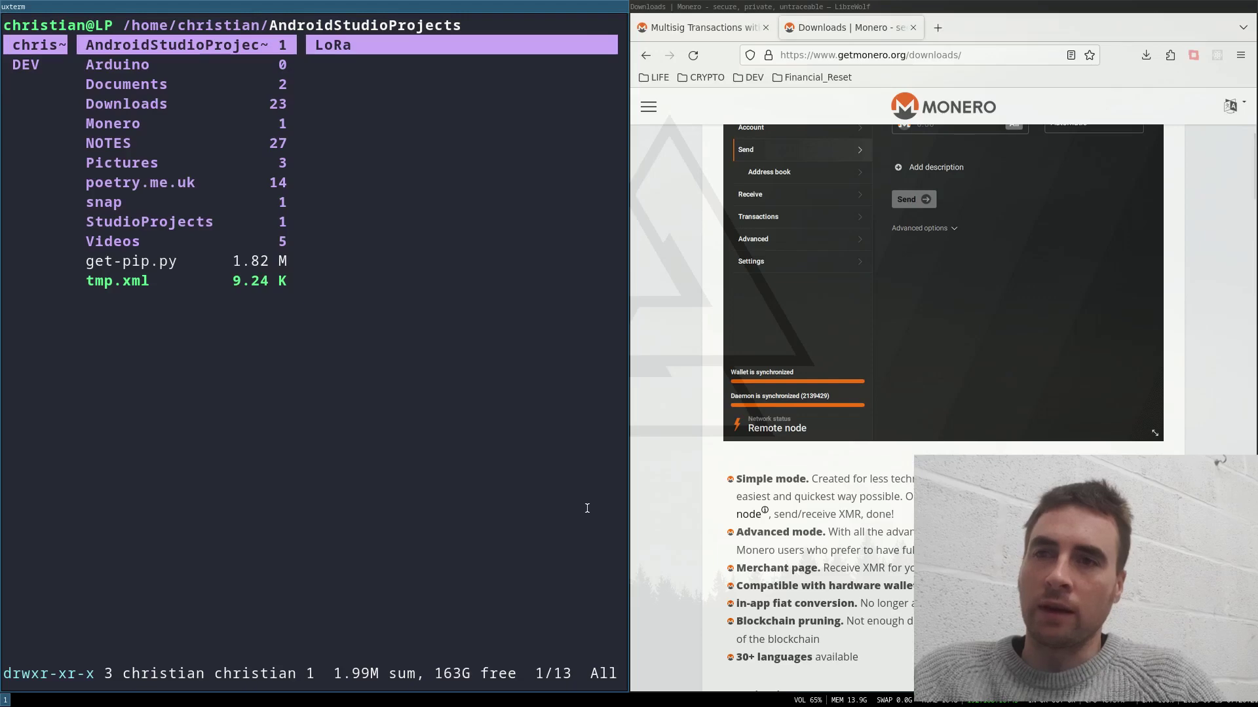
{"action": "key", "text": "g"}
{"action": "key", "text": "o"}
{"action": "key", "text": "l"}
{"action": "key", "text": "l"}
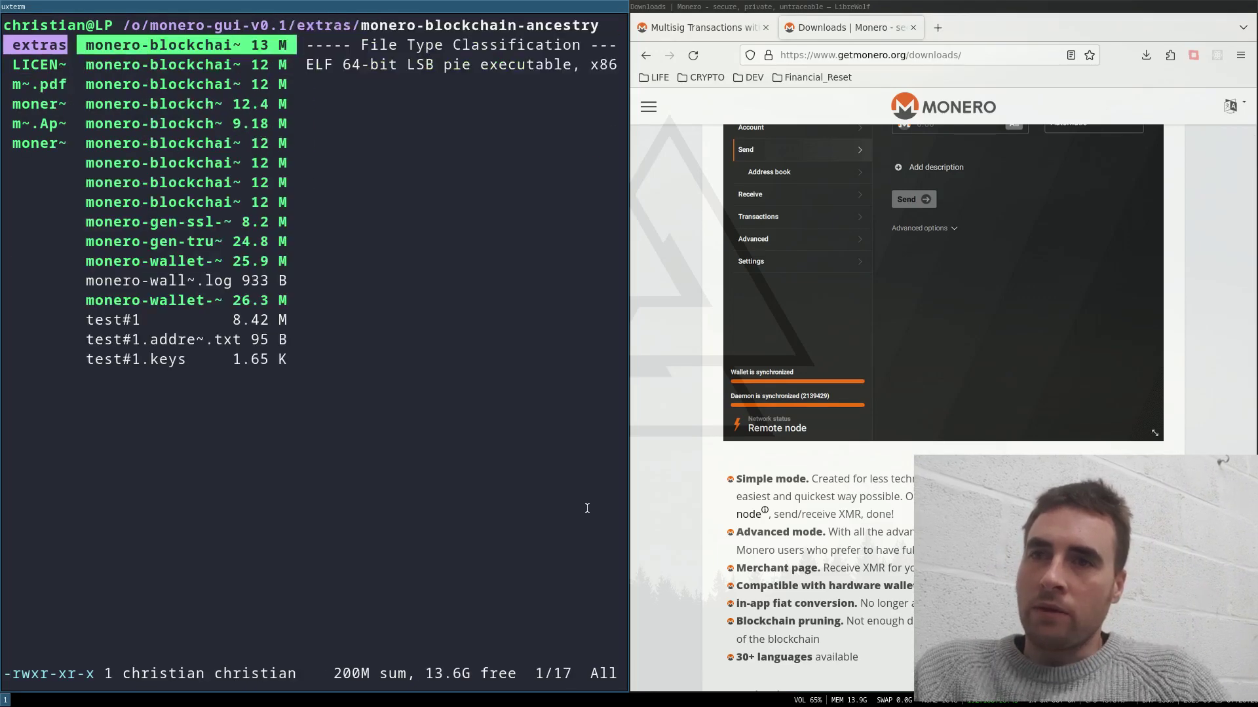
{"action": "key", "text": "j"}
{"action": "key", "text": "j"}
{"action": "key", "text": "j"}
{"action": "key", "text": "j"}
{"action": "key", "text": "j"}
{"action": "key", "text": "j"}
{"action": "key", "text": "j"}
{"action": "key", "text": "j"}
{"action": "key", "text": "j"}
{"action": "key", "text": "j"}
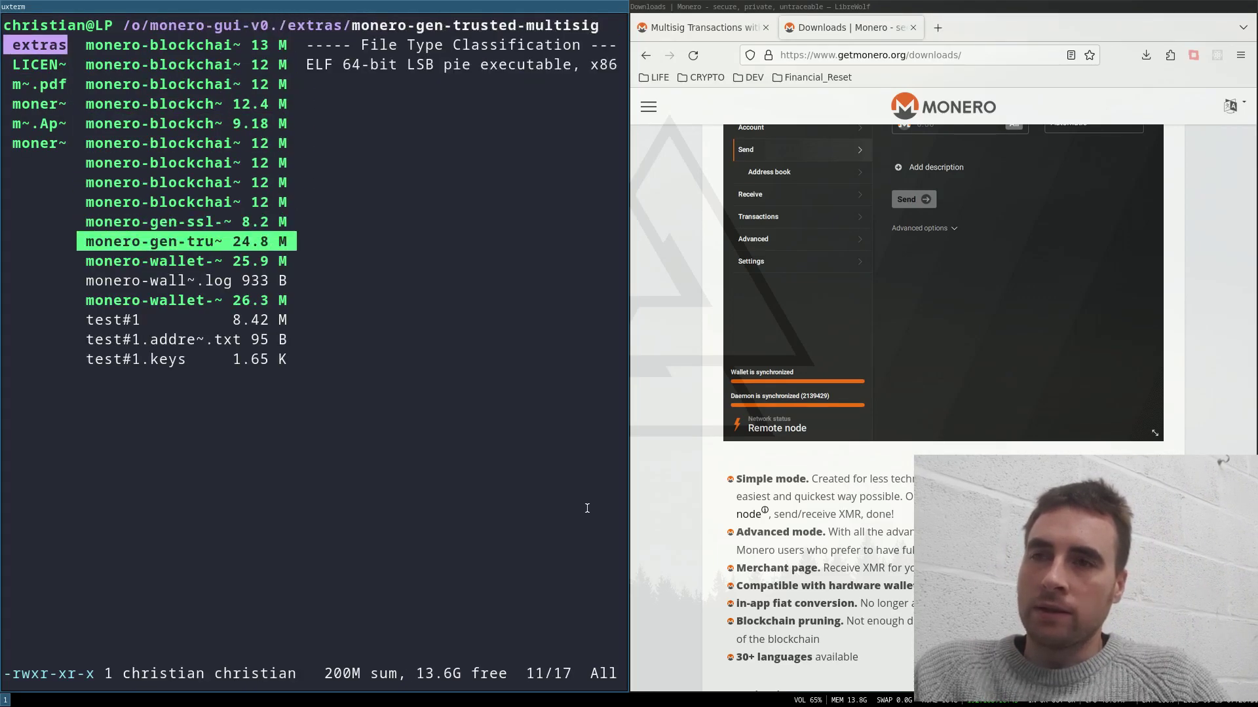
Step: Review the monerod --help options and start monerod --testnet syncing in a split terminal
{"action": "key", "text": "j"}
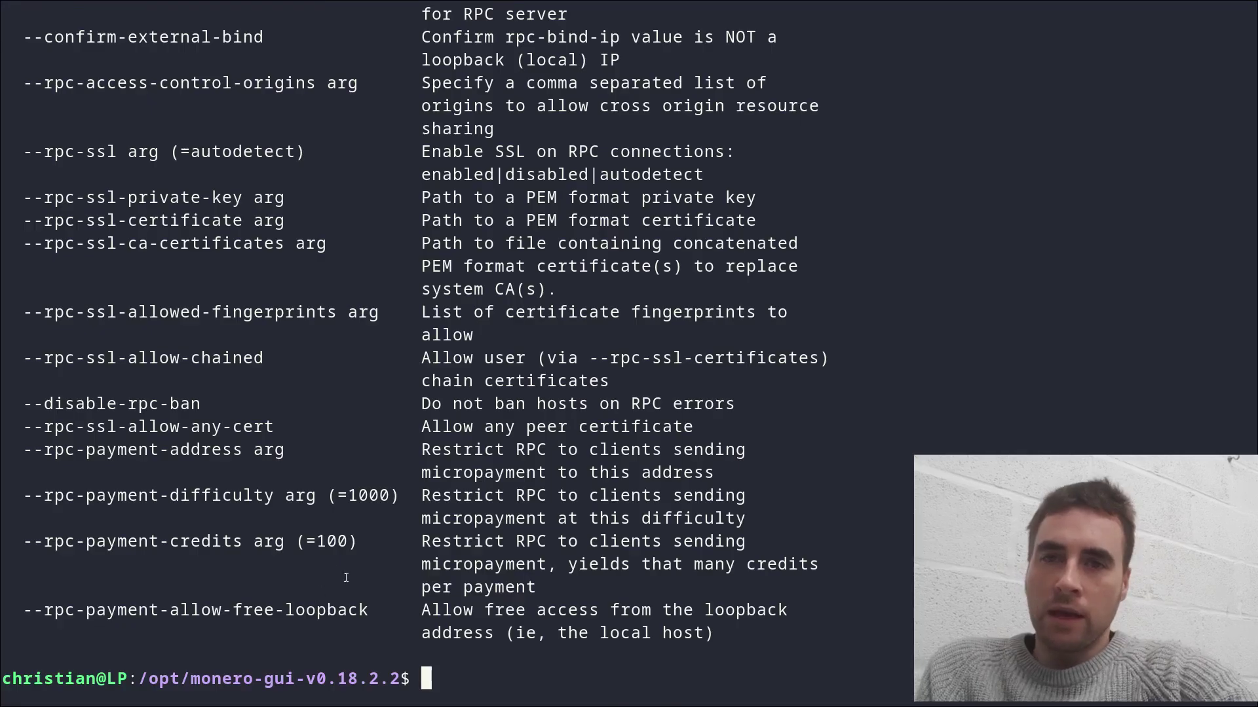
{"action": "scroll", "coordinate": [345, 577], "scroll_direction": "up", "scroll_amount": 20}
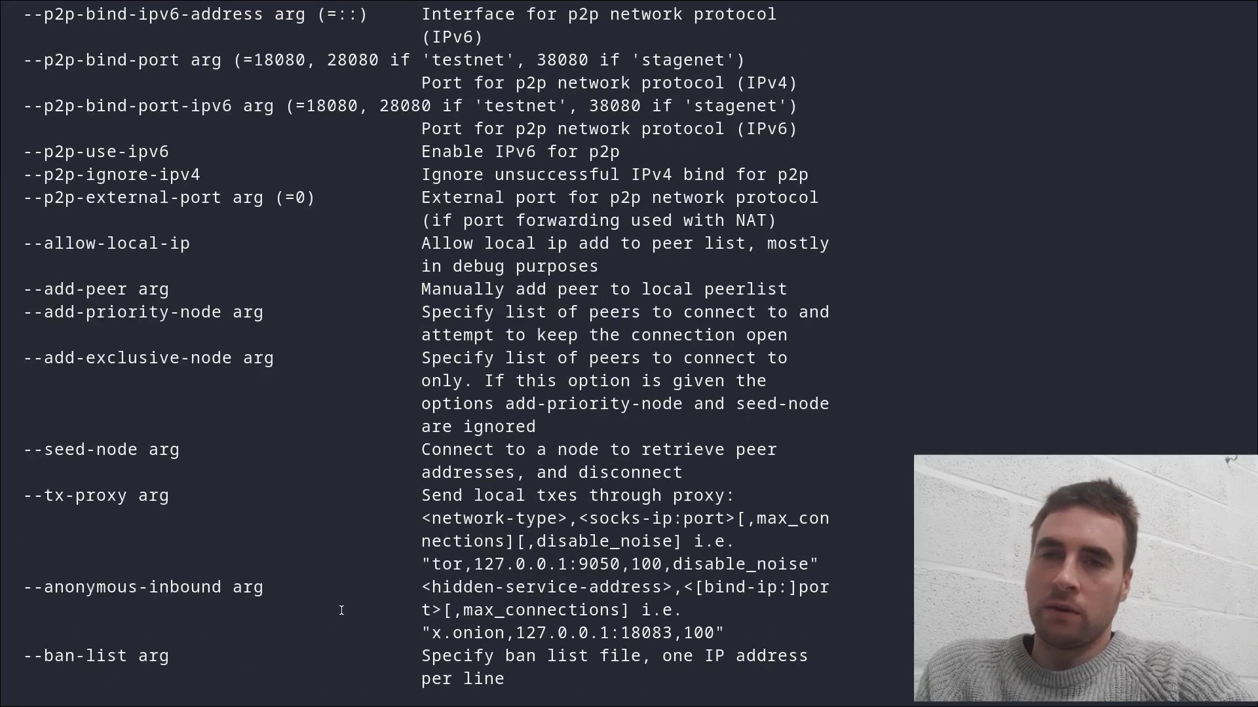
{"action": "scroll", "coordinate": [341, 610], "scroll_direction": "up", "scroll_amount": 20}
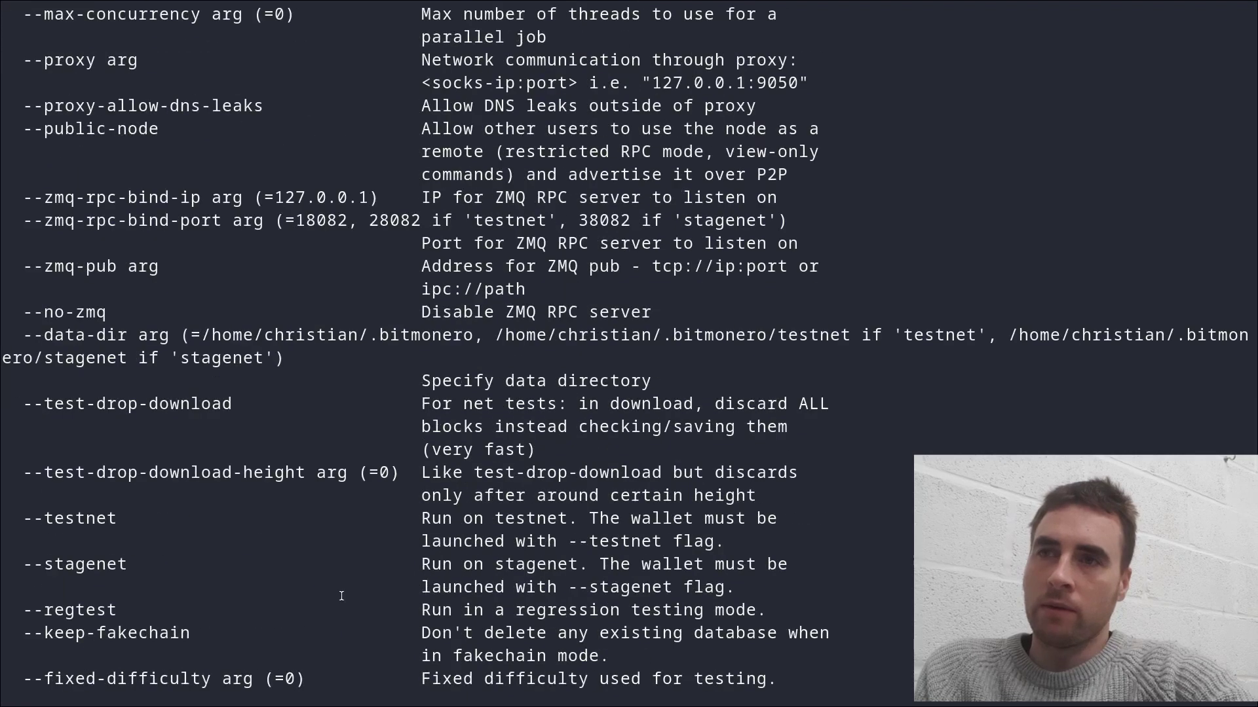
{"action": "scroll", "coordinate": [341, 595], "scroll_direction": "down", "scroll_amount": 1}
{"action": "left_click_drag", "start_coordinate": [24, 449], "coordinate": [739, 471]}
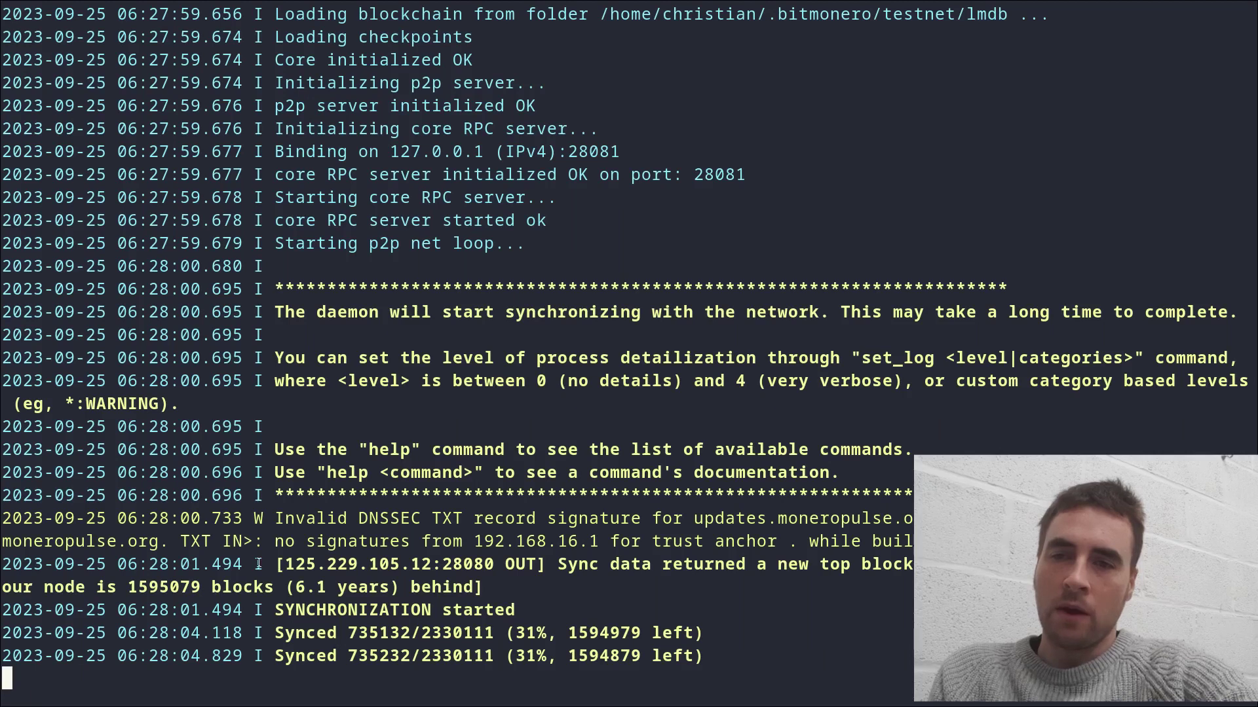
{"action": "left_click_drag", "start_coordinate": [265, 588], "coordinate": [537, 588]}
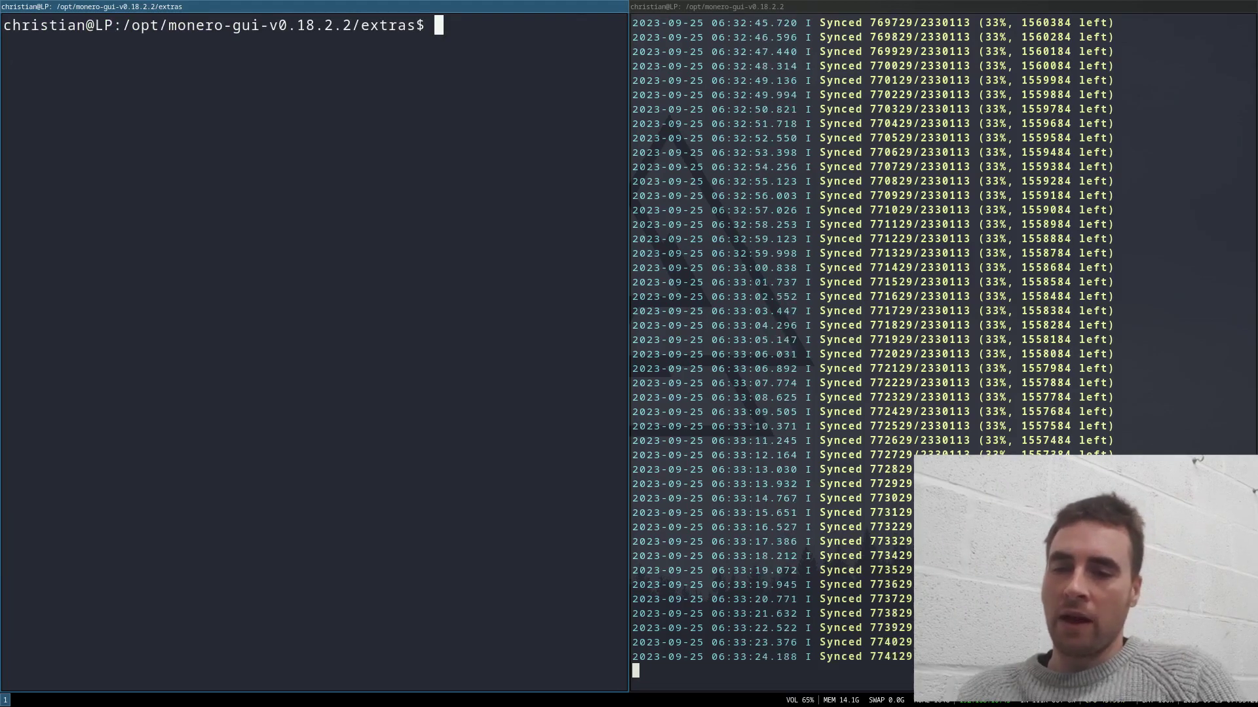
Step: Check monero-wallet-cli's --testnet and bitmessage options, then launch the wallet with --testnet
{"action": "type", "text": "./monero-"}
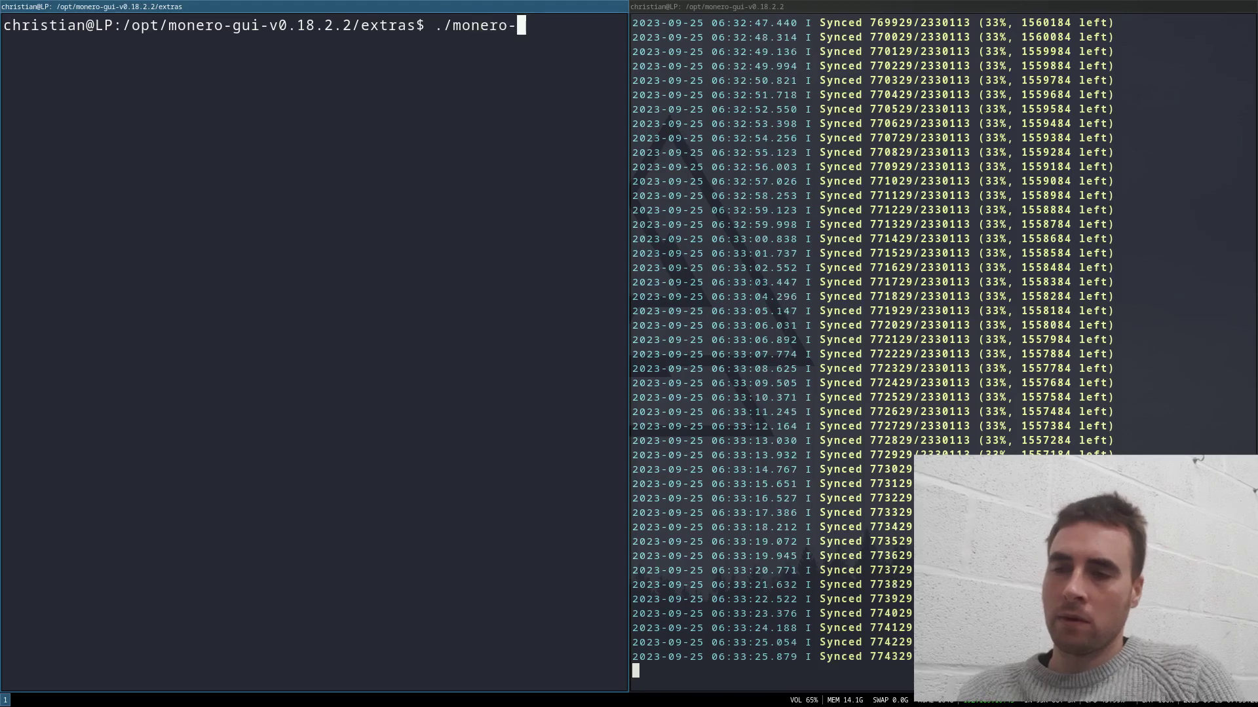
{"action": "type", "text": "wallet"}
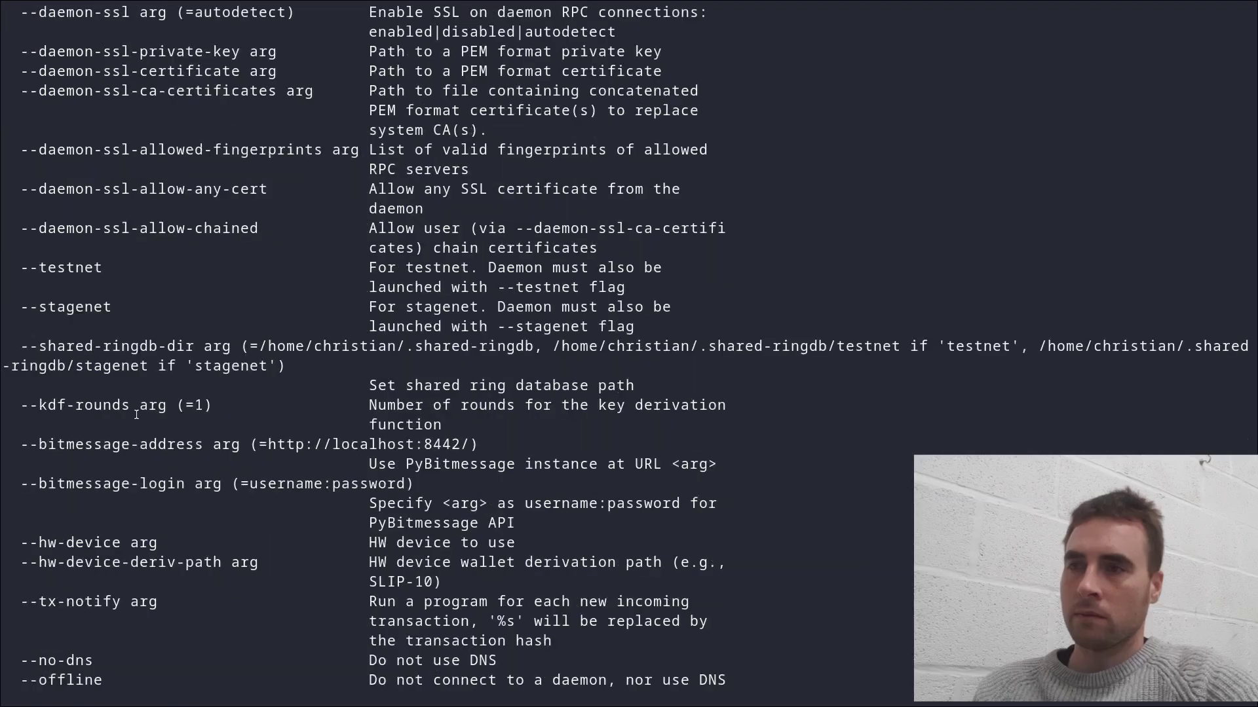
{"action": "left_click_drag", "start_coordinate": [13, 266], "coordinate": [685, 289]}
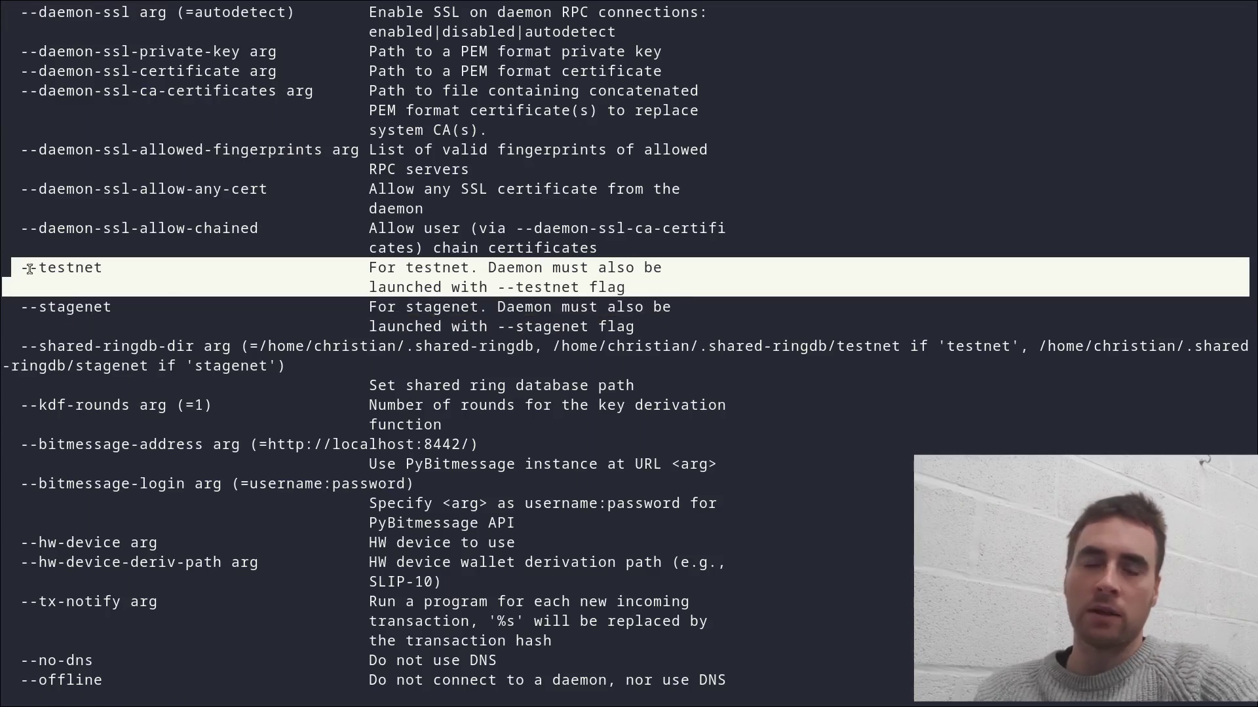
{"action": "left_click", "coordinate": [344, 483]}
{"action": "left_click_drag", "start_coordinate": [416, 485], "coordinate": [11, 445]}
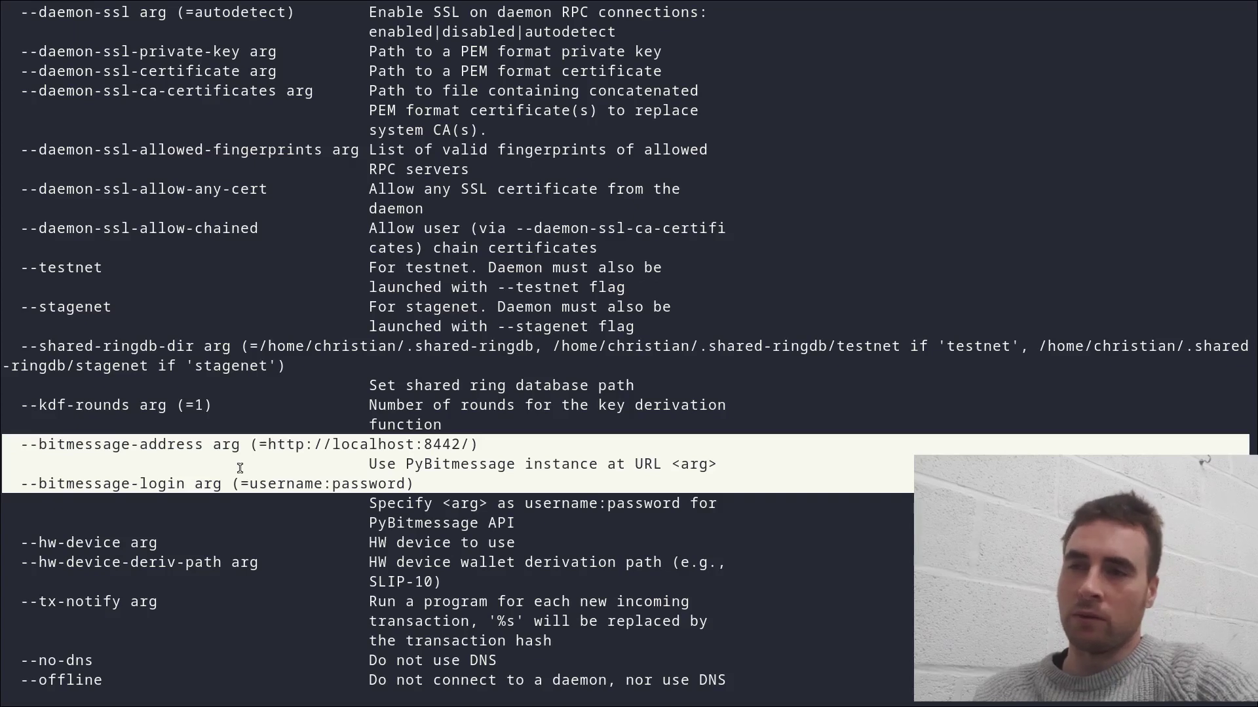
{"action": "scroll", "coordinate": [239, 468], "scroll_direction": "down", "scroll_amount": 5}
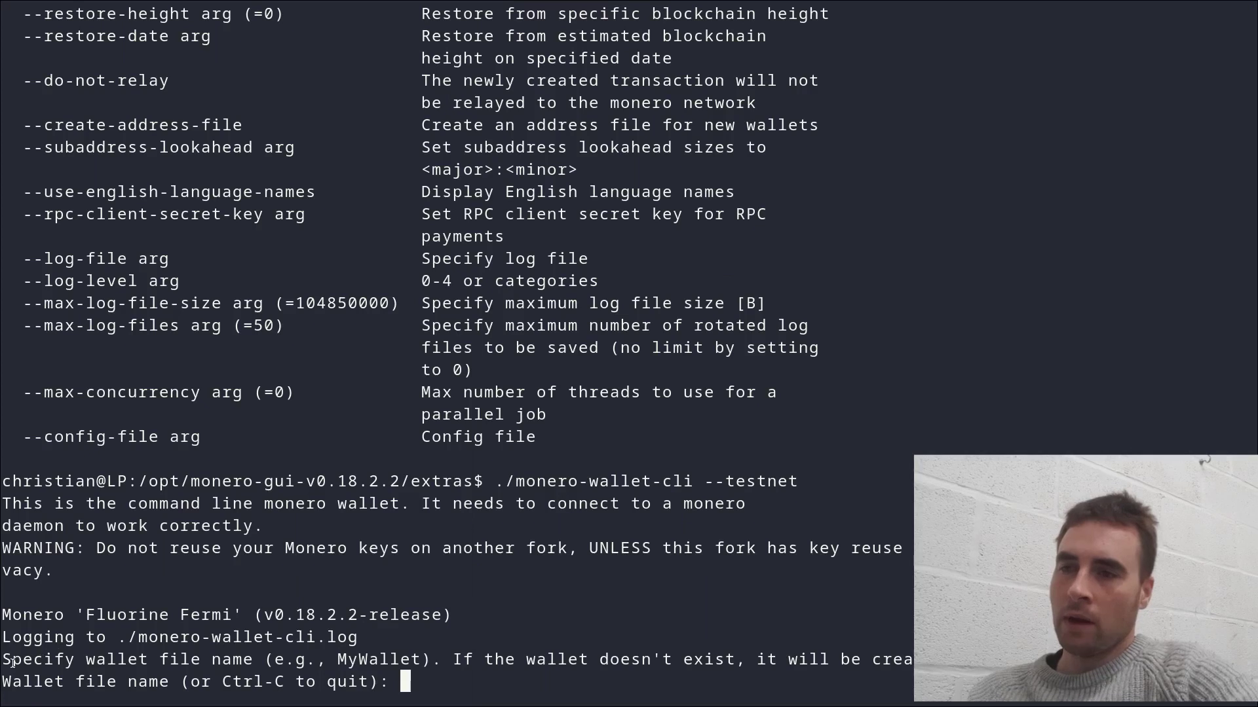
Step: Name the new wallet file test#1 and confirm creating it
{"action": "left_click_drag", "start_coordinate": [6, 663], "coordinate": [904, 663]}
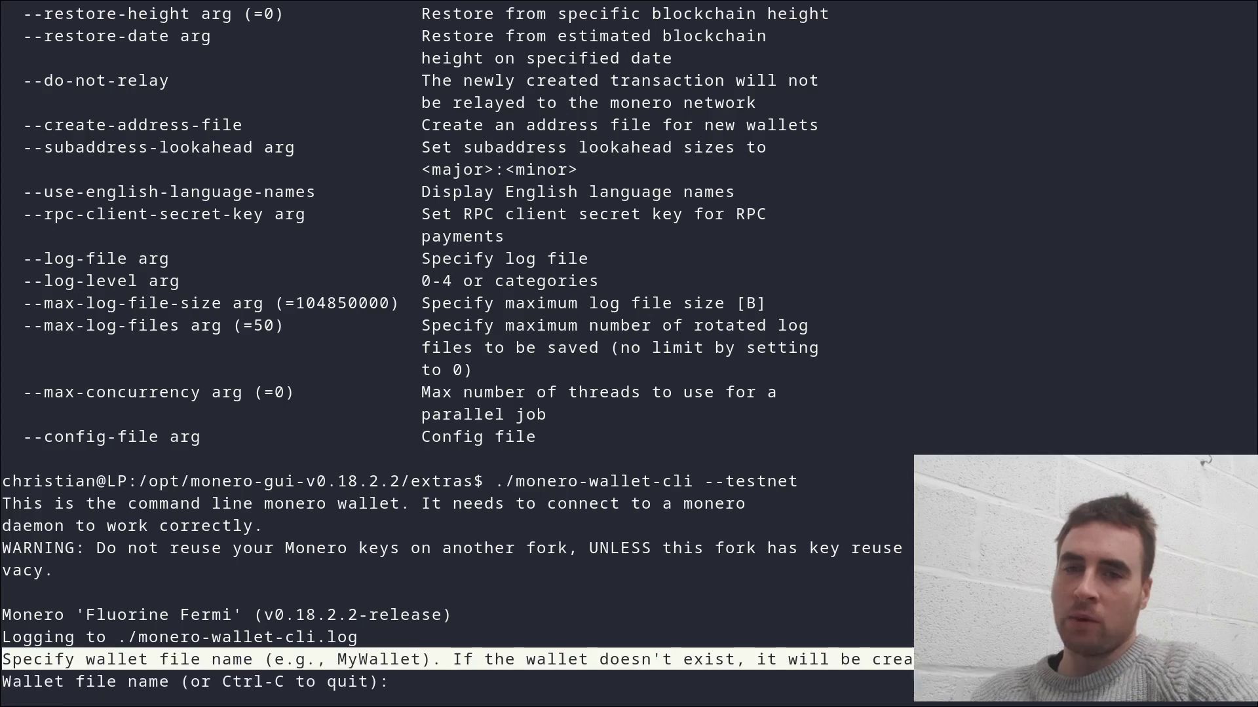
{"action": "left_click", "coordinate": [583, 689]}
{"action": "type", "text": "test"}
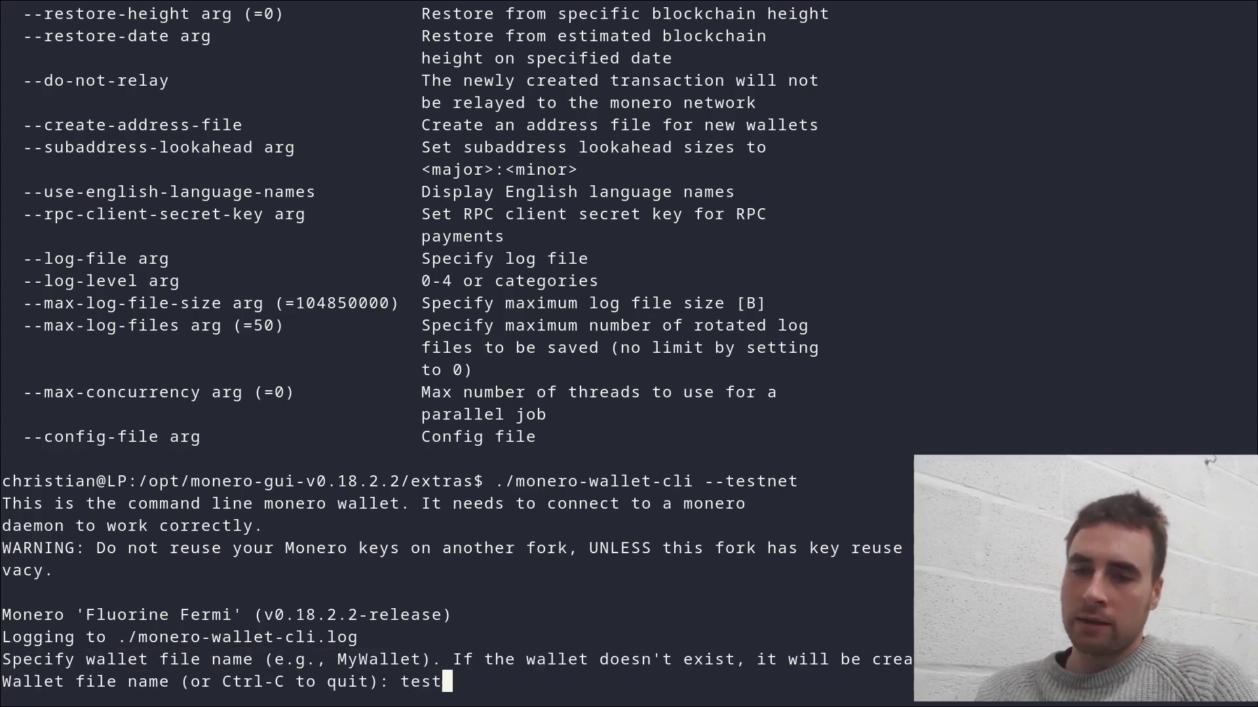
{"action": "type", "text": "#1"}
{"action": "key", "text": "Return"}
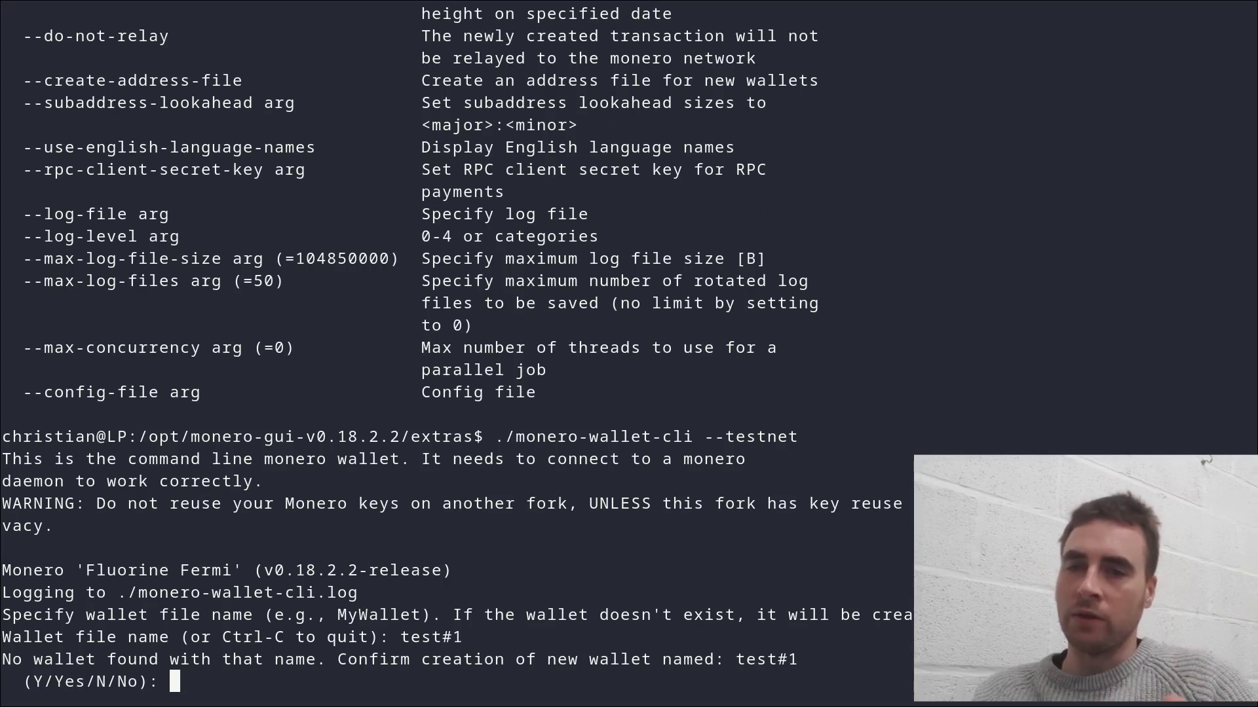
{"action": "type", "text": "y"}
{"action": "key", "text": "Return"}
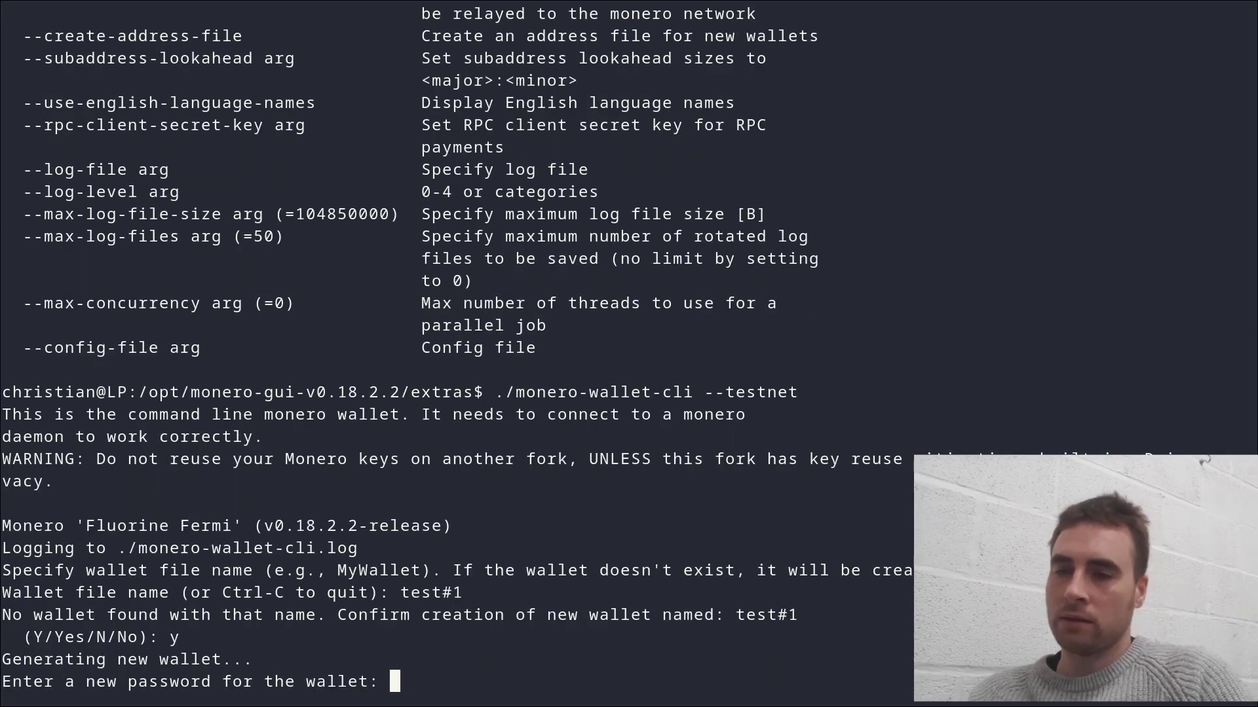
Step: Set the wallet password, choose English (1) seed words, and decline background mining
{"action": "key", "text": "Return"}
{"action": "key", "text": "Return"}
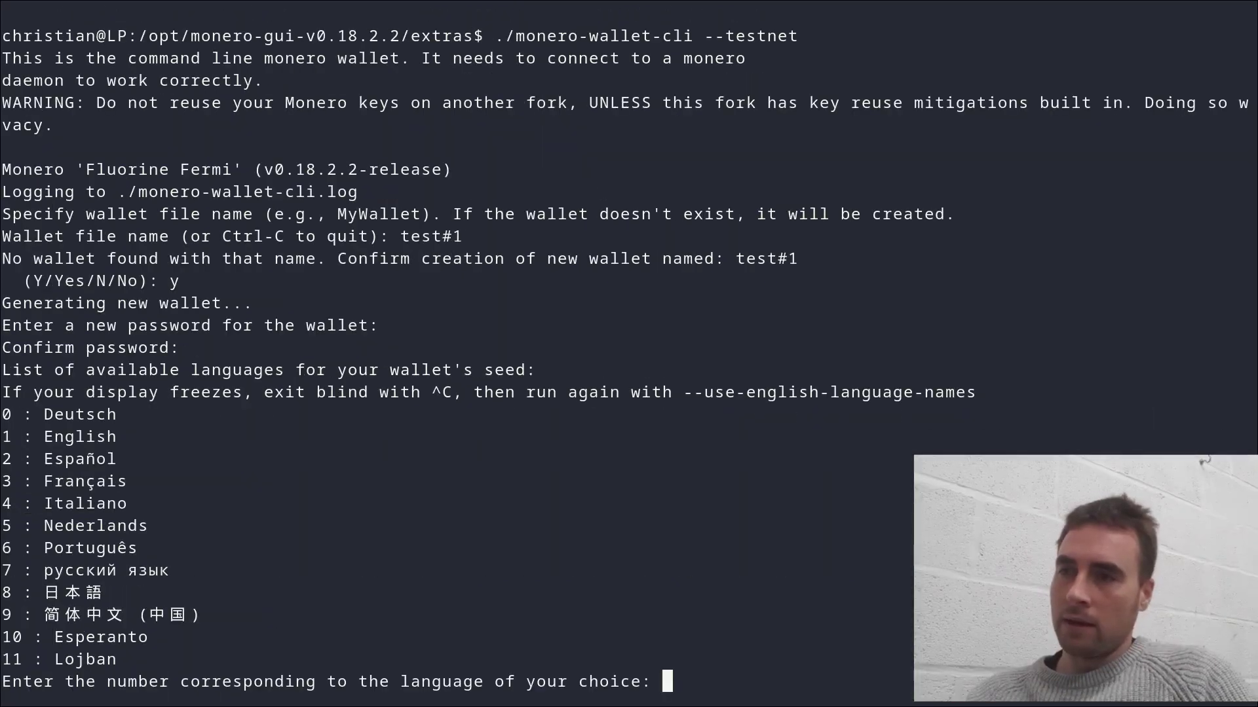
{"action": "type", "text": "1"}
{"action": "key", "text": "Return"}
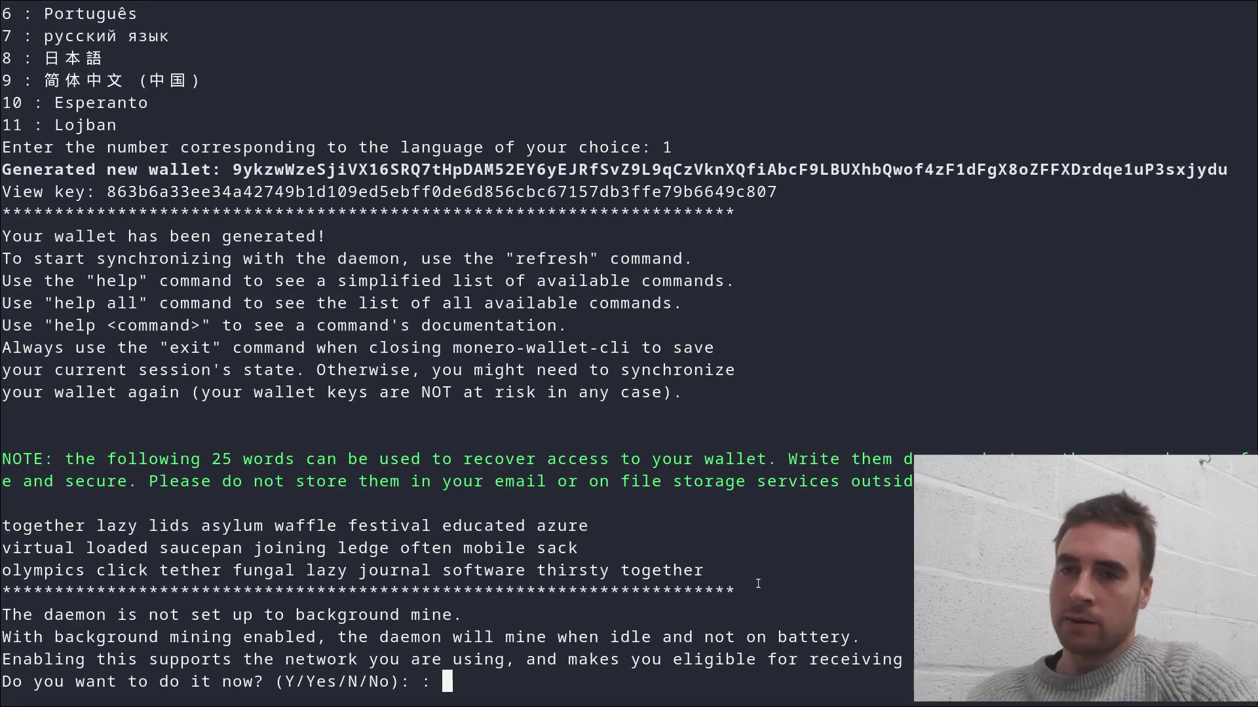
{"action": "left_click_drag", "start_coordinate": [758, 584], "coordinate": [6, 524]}
{"action": "type", "text": "n"}
{"action": "key", "text": "Return"}
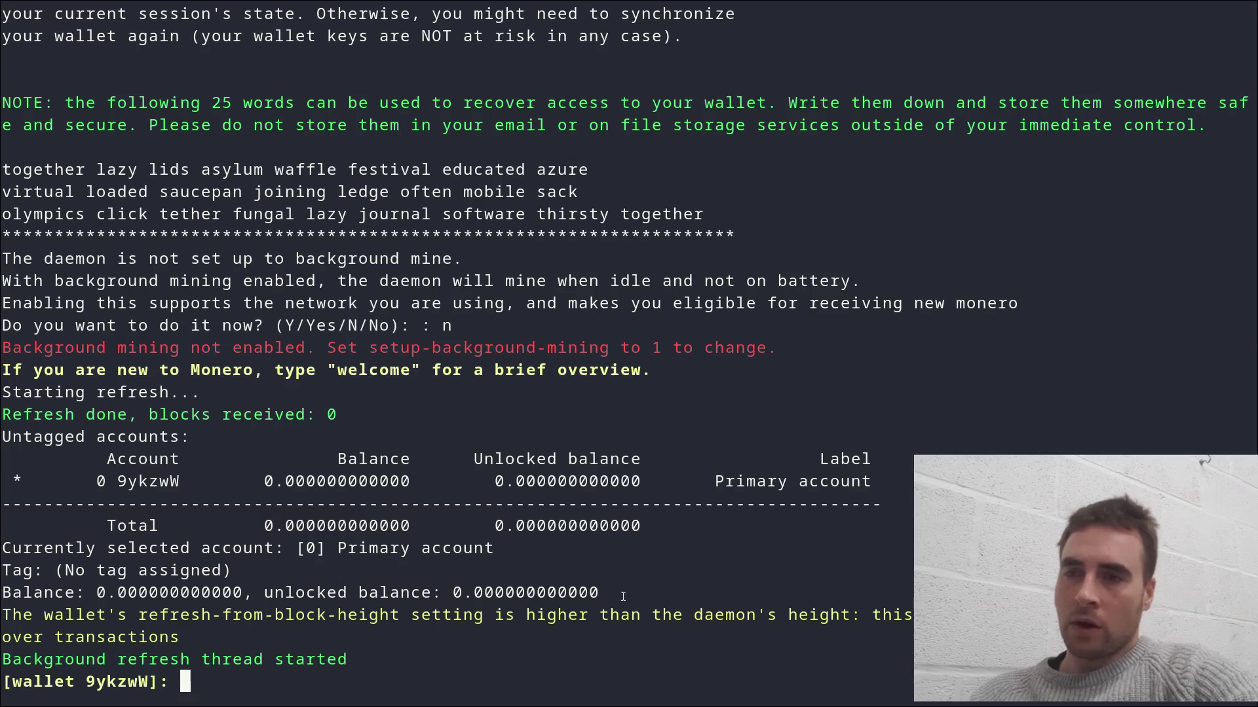
Step: Run help and wallet_info on test#1 and copy the wallet's main address
{"action": "left_click_drag", "start_coordinate": [625, 594], "coordinate": [5, 593]}
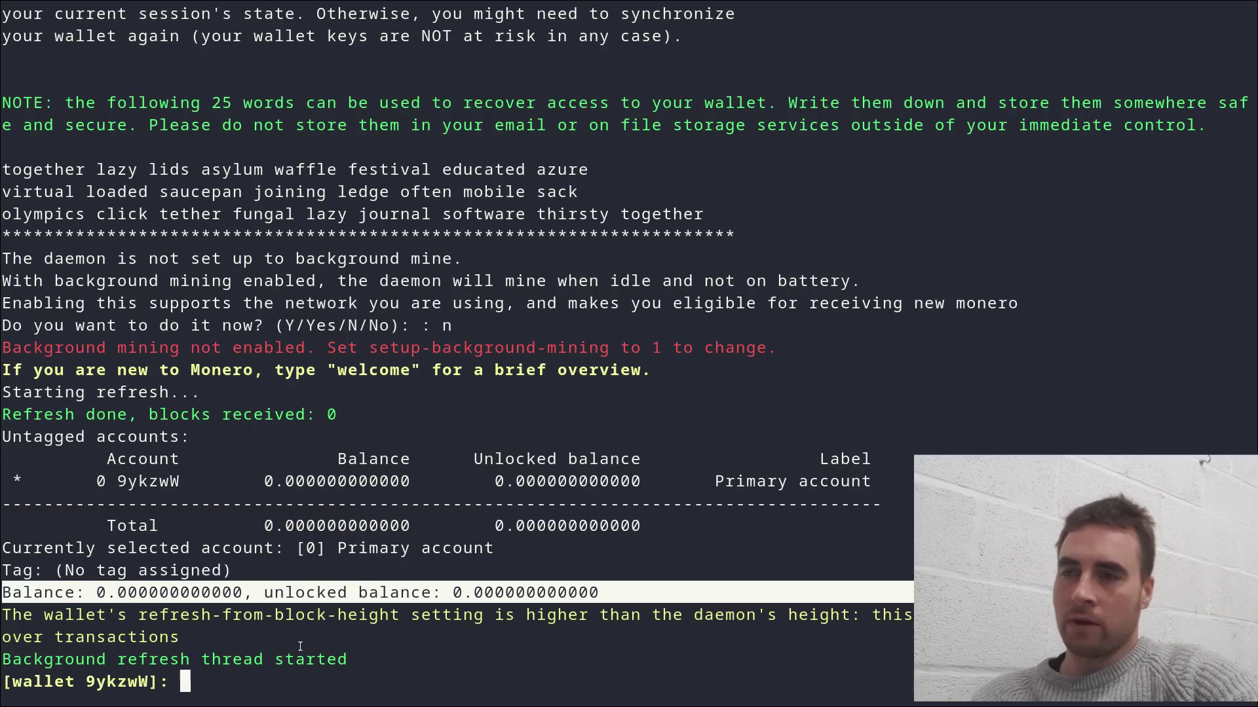
{"action": "left_click", "coordinate": [388, 590]}
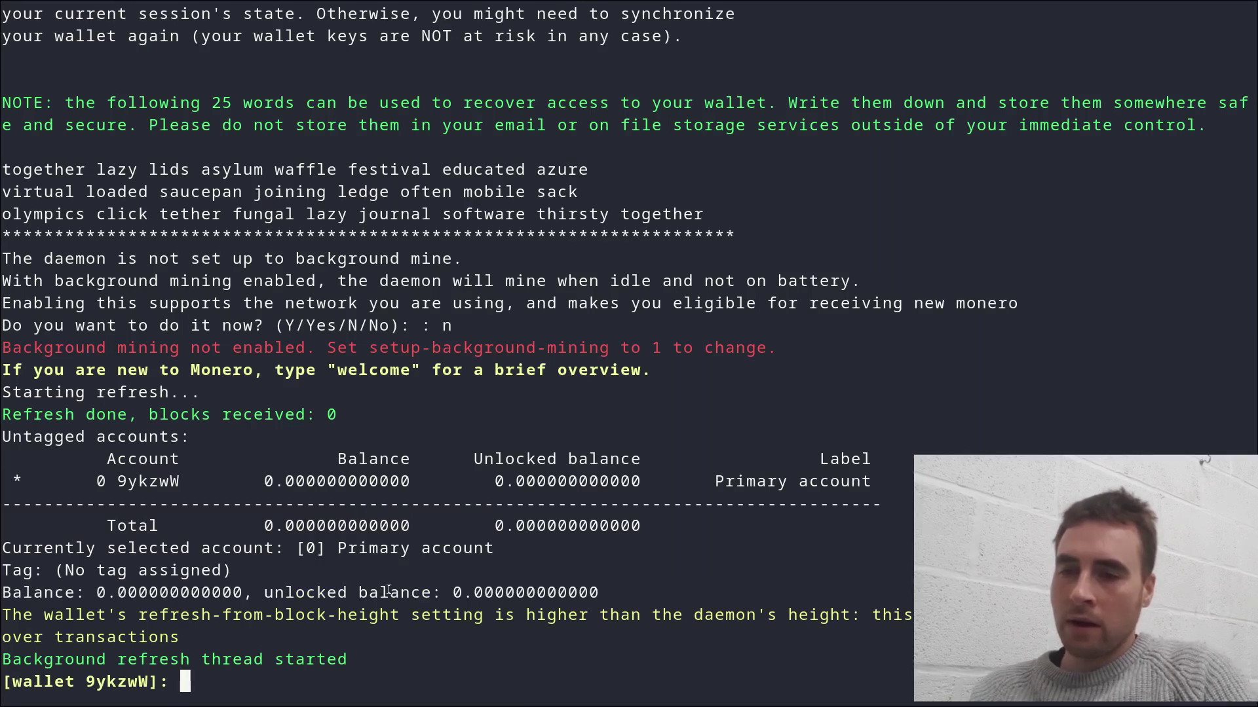
{"action": "type", "text": "help"}
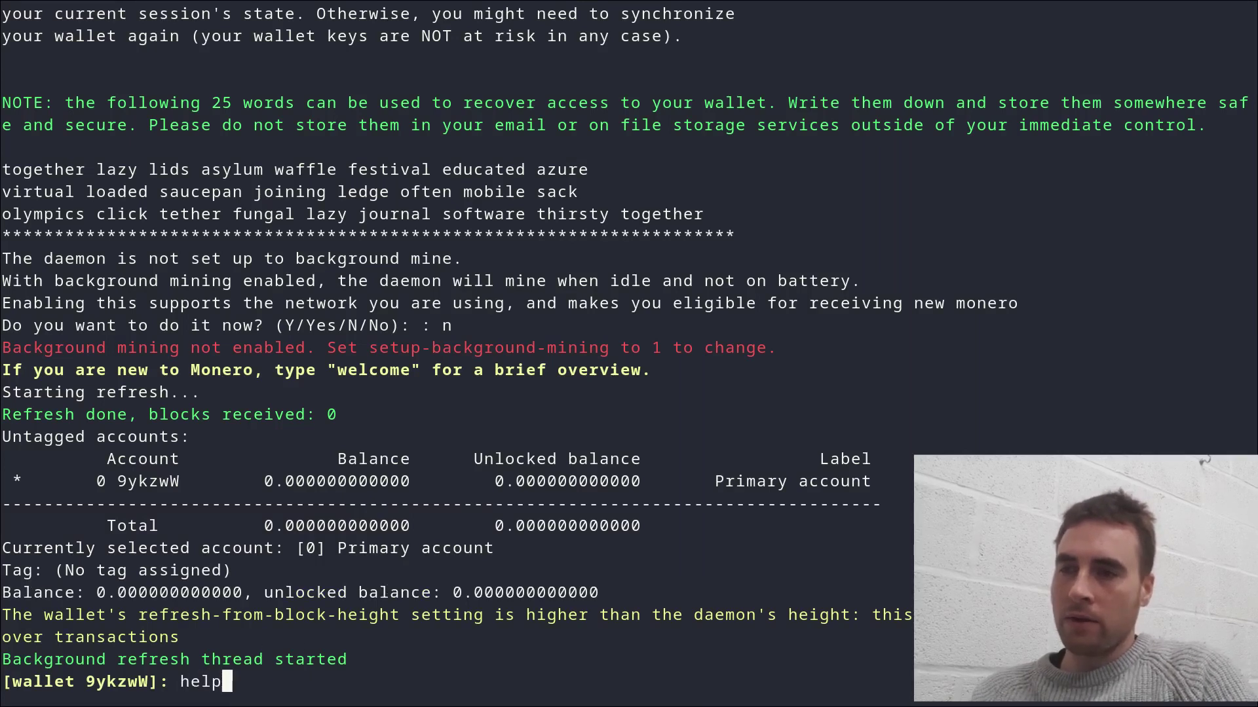
{"action": "key", "text": "Return"}
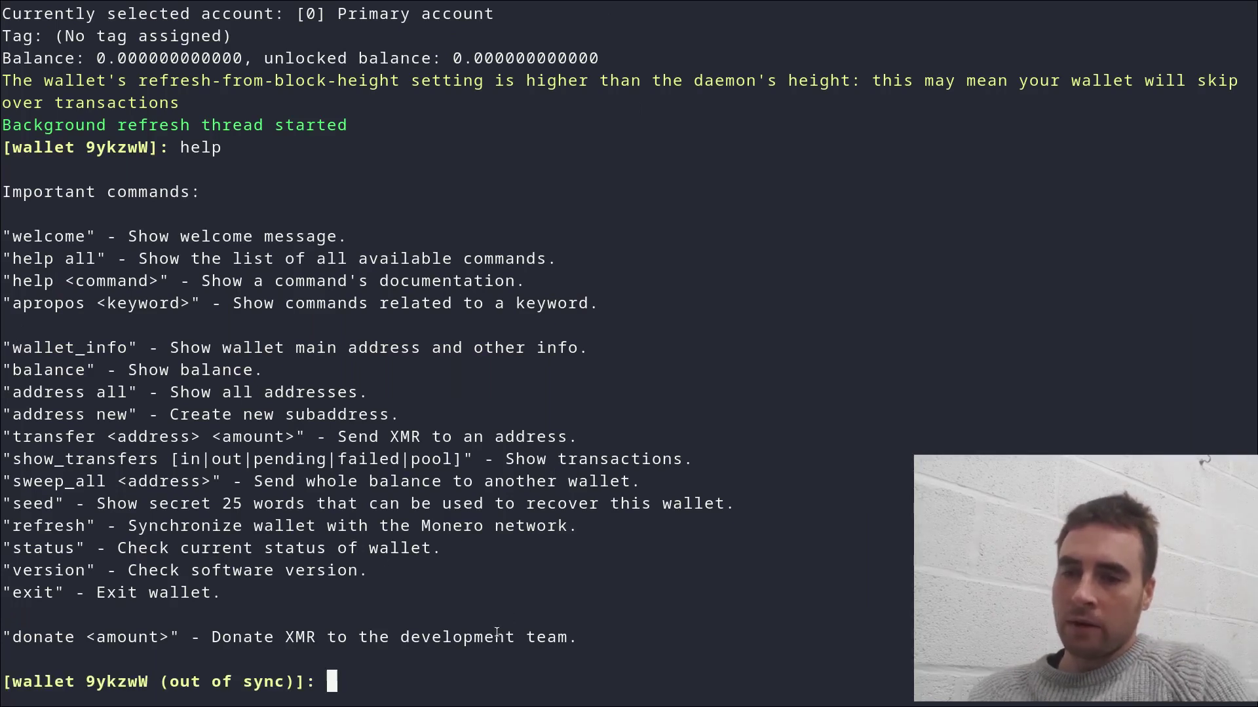
{"action": "type", "text": "wallet_info"}
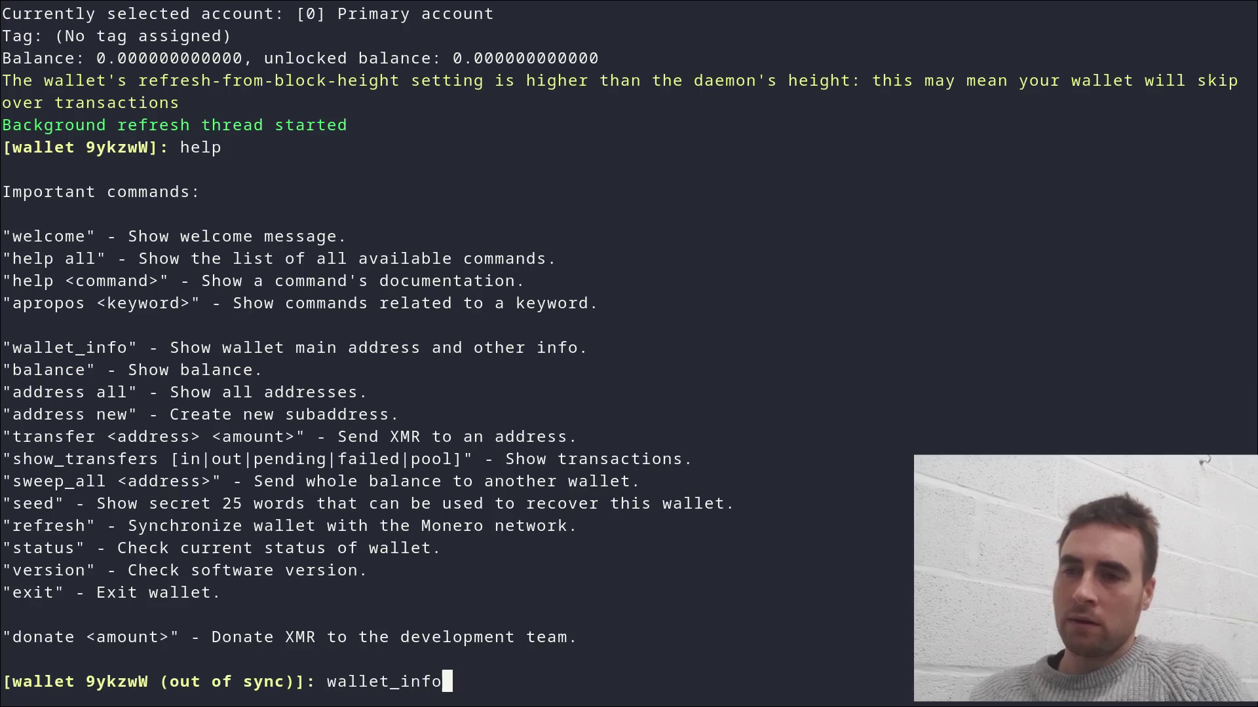
{"action": "key", "text": "Return"}
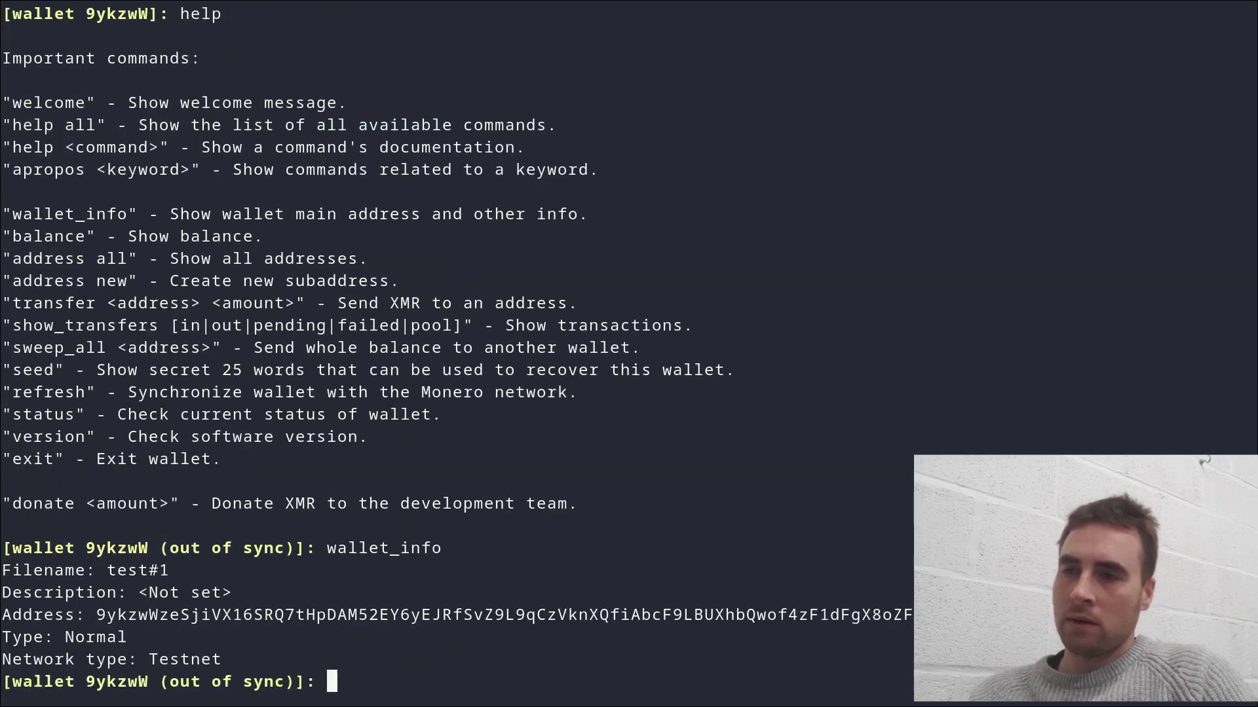
{"action": "double_click", "coordinate": [690, 618]}
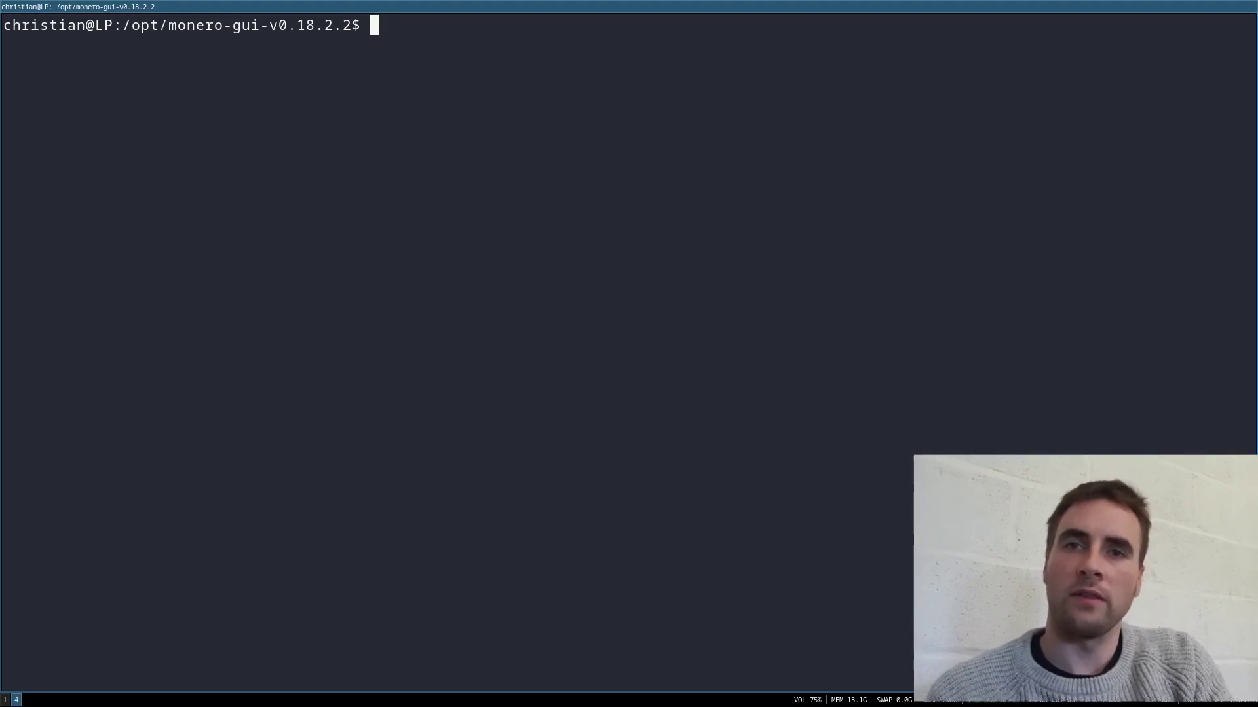
Step: Rerun ./monerod --testnet with --start-mining to the wallet address, and open a second terminal
{"action": "key", "text": "Up"}
{"action": "key", "text": "Up"}
{"action": "key", "text": "Return"}
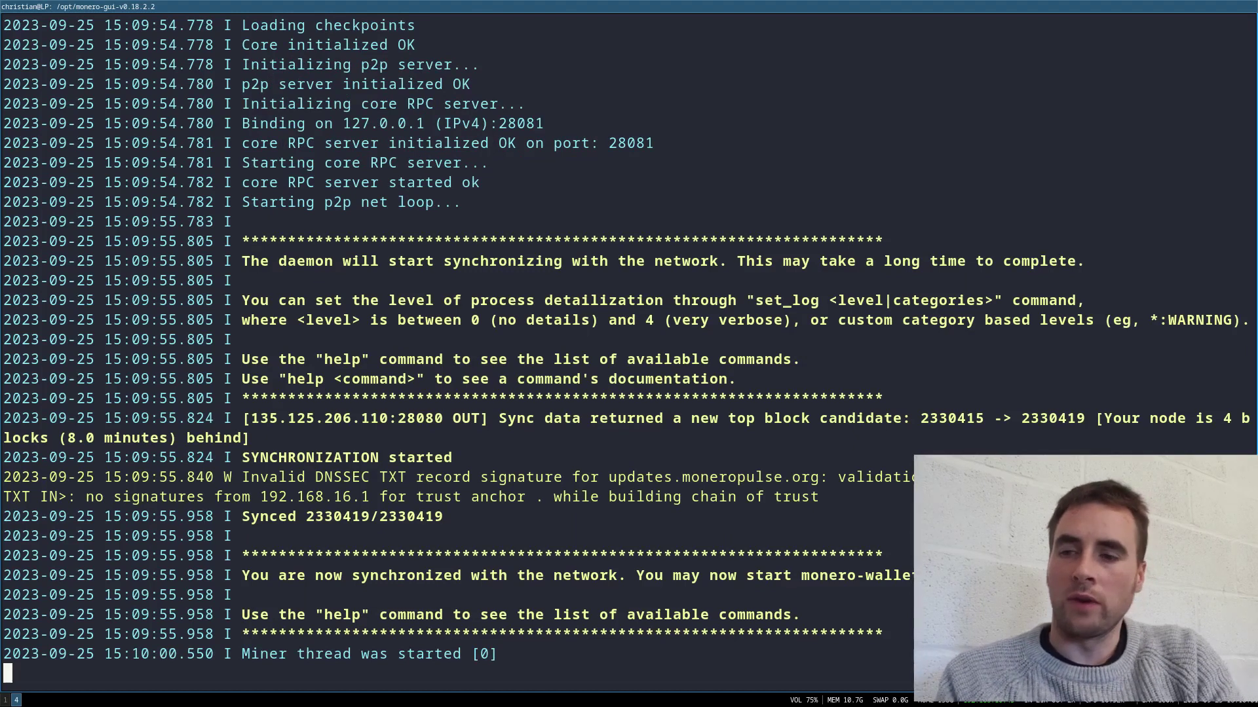
{"action": "key", "text": "super+Return"}
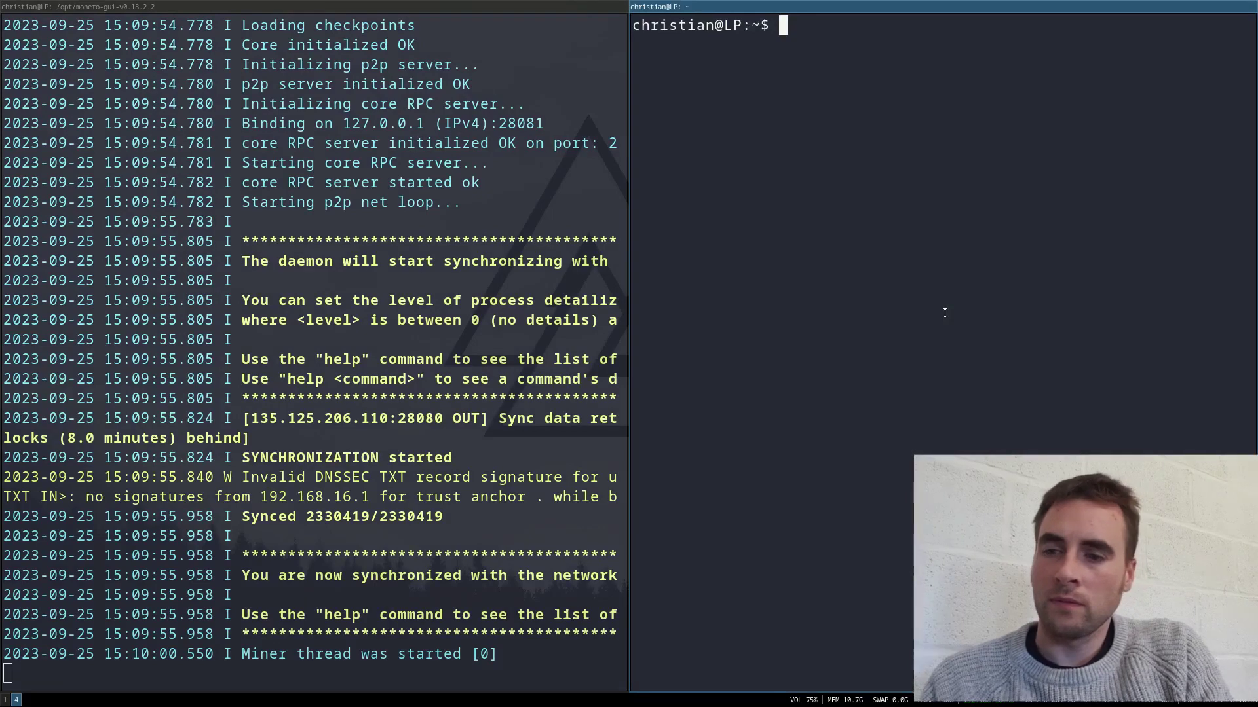
{"action": "type", "text": "cd /op"}
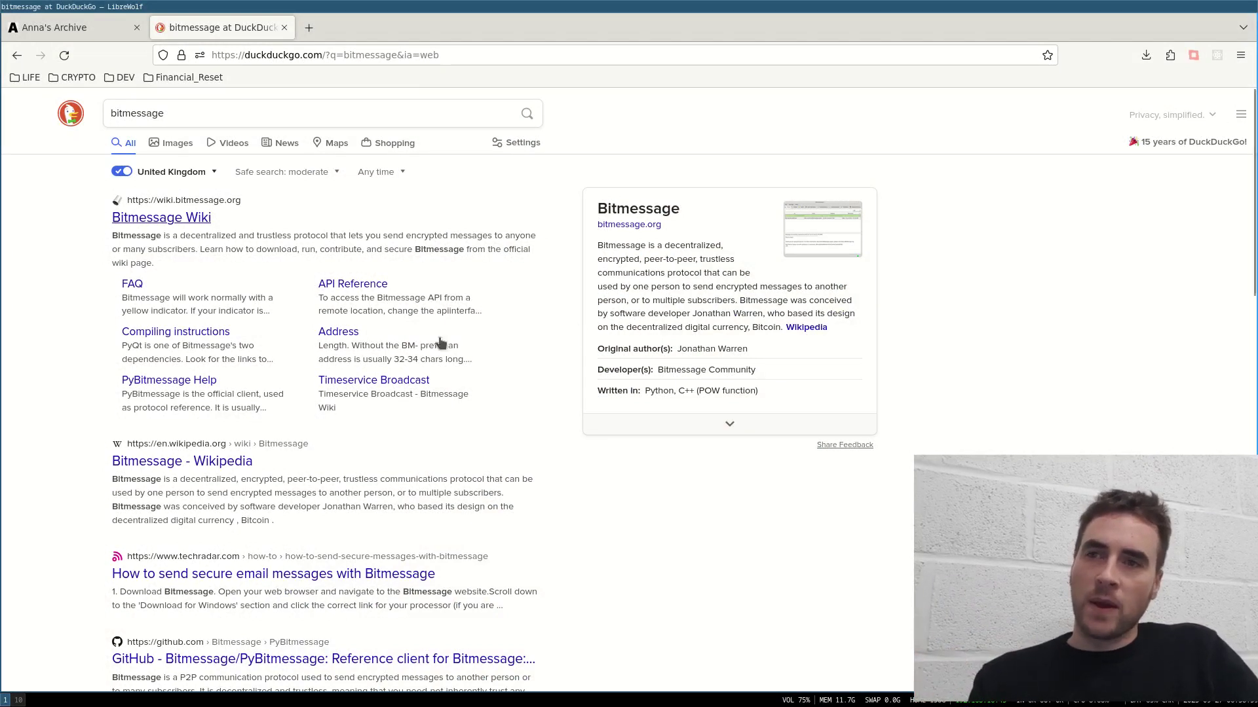
Step: Follow the Bitmessage Wiki to the subreddit's AppImage post and launch the Bitmessage AppImage
{"action": "left_click", "coordinate": [177, 219]}
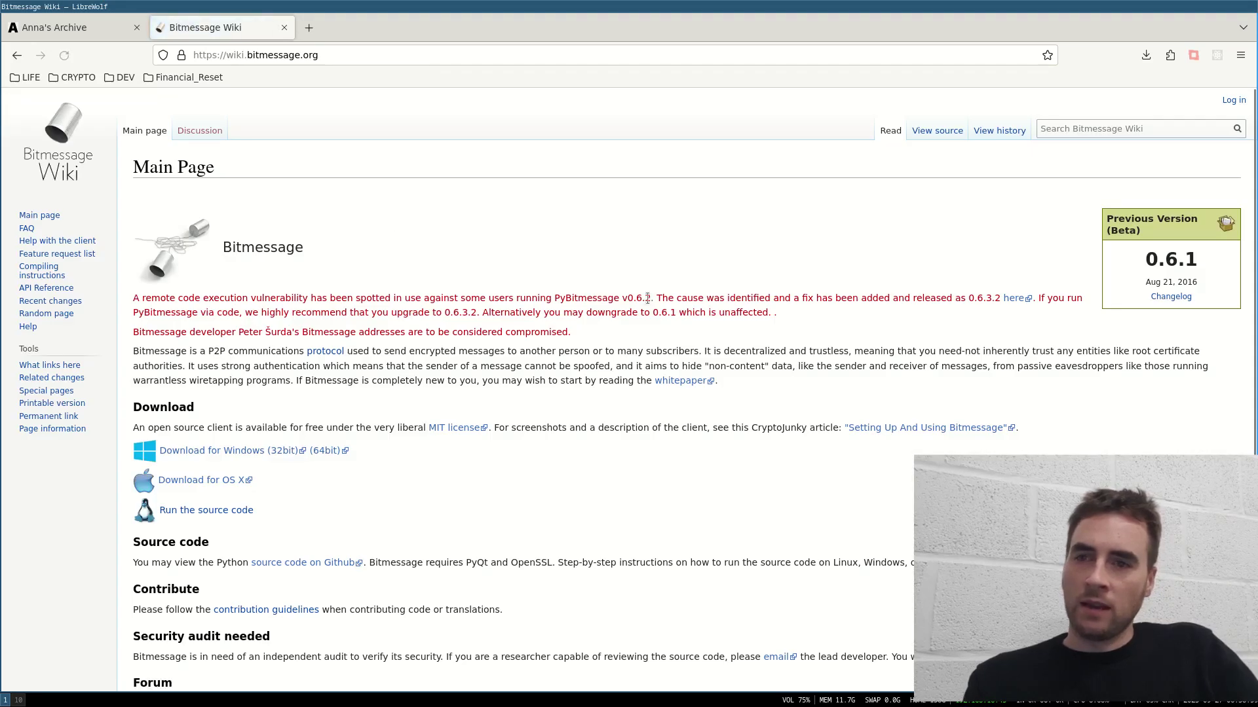
{"action": "scroll", "coordinate": [647, 298], "scroll_direction": "down", "scroll_amount": 5}
{"action": "left_click", "coordinate": [345, 562]}
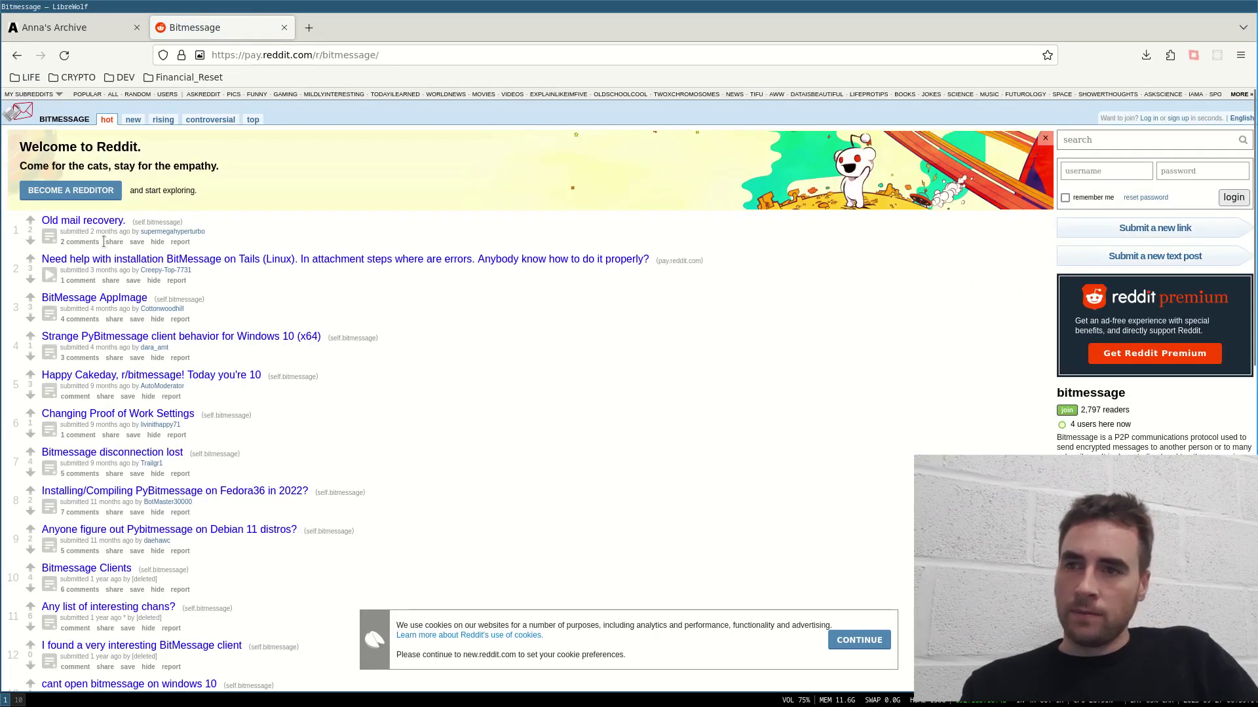
{"action": "left_click", "coordinate": [92, 299]}
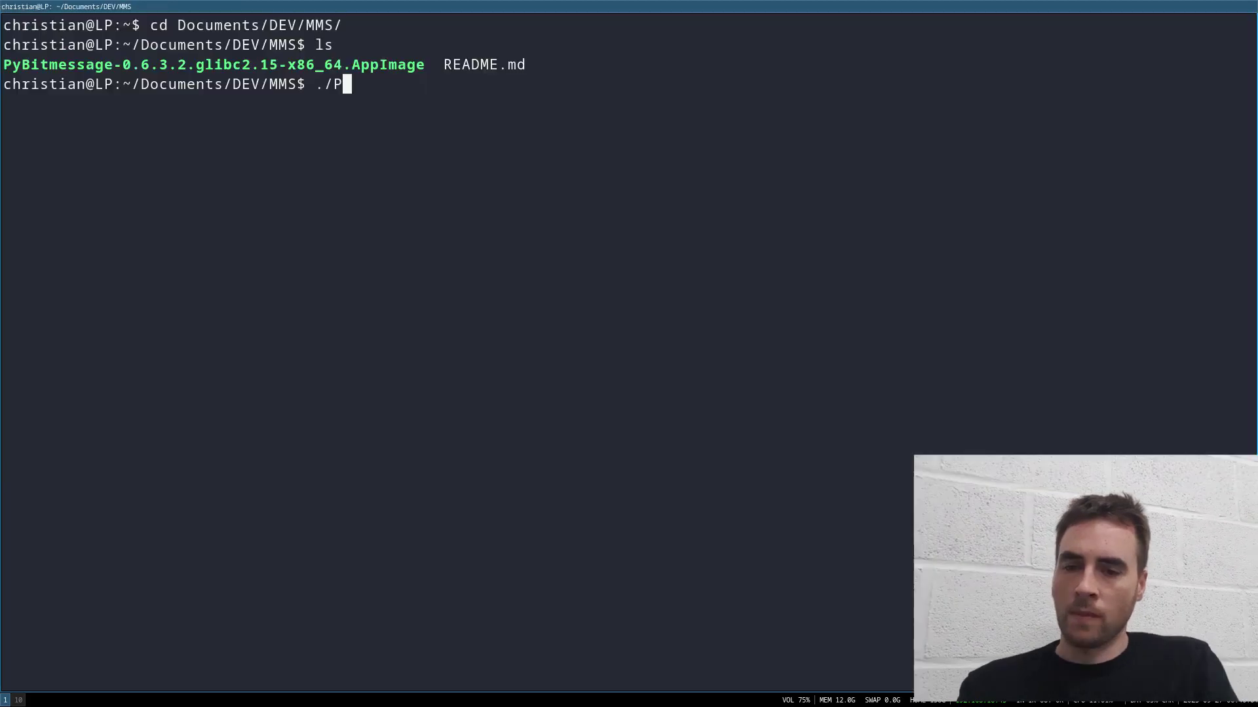
{"action": "key", "text": "Tab"}
{"action": "key", "text": "Return"}
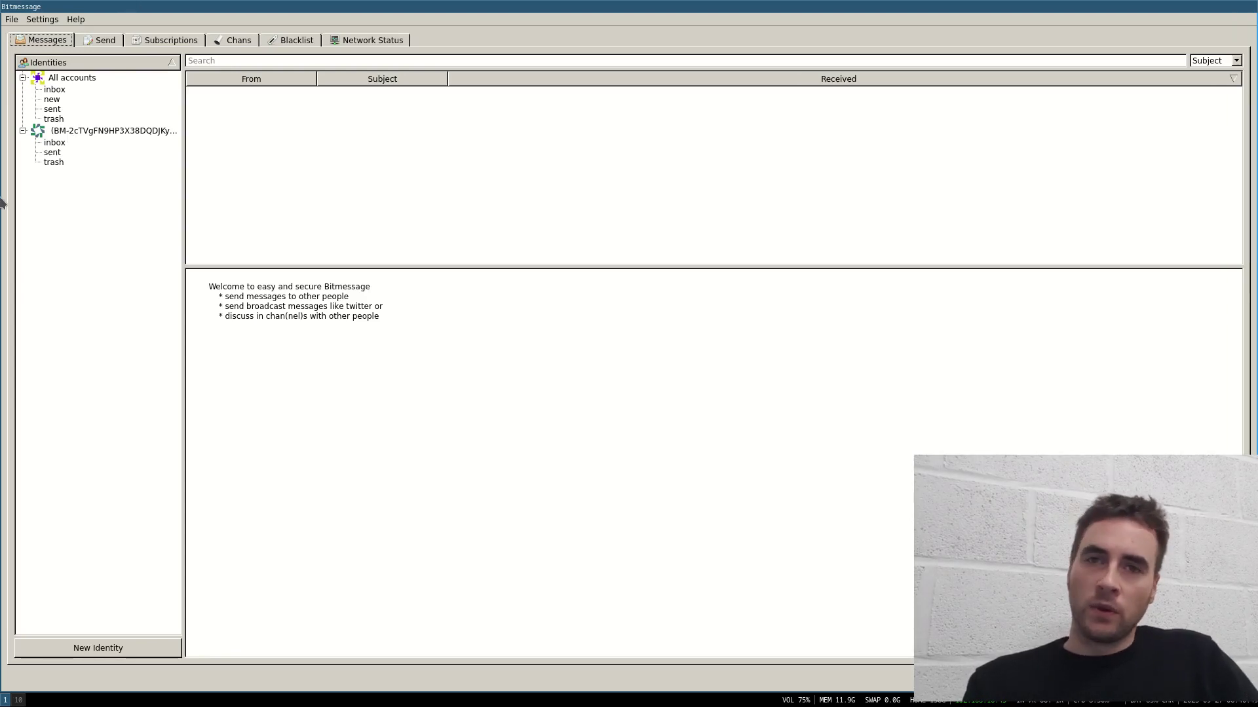
Step: Browse the subscribed chans, confirm 5 peer connections in Network Status, then go to Send
{"action": "left_click", "coordinate": [155, 42]}
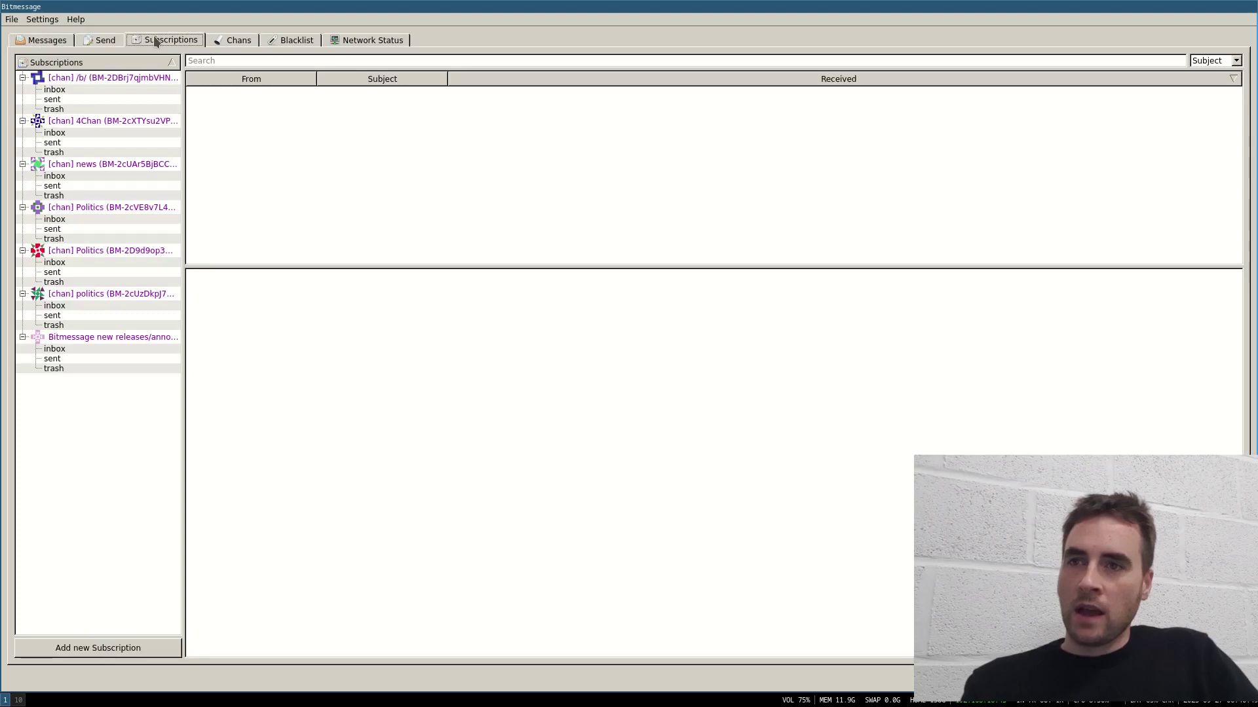
{"action": "left_click", "coordinate": [80, 340]}
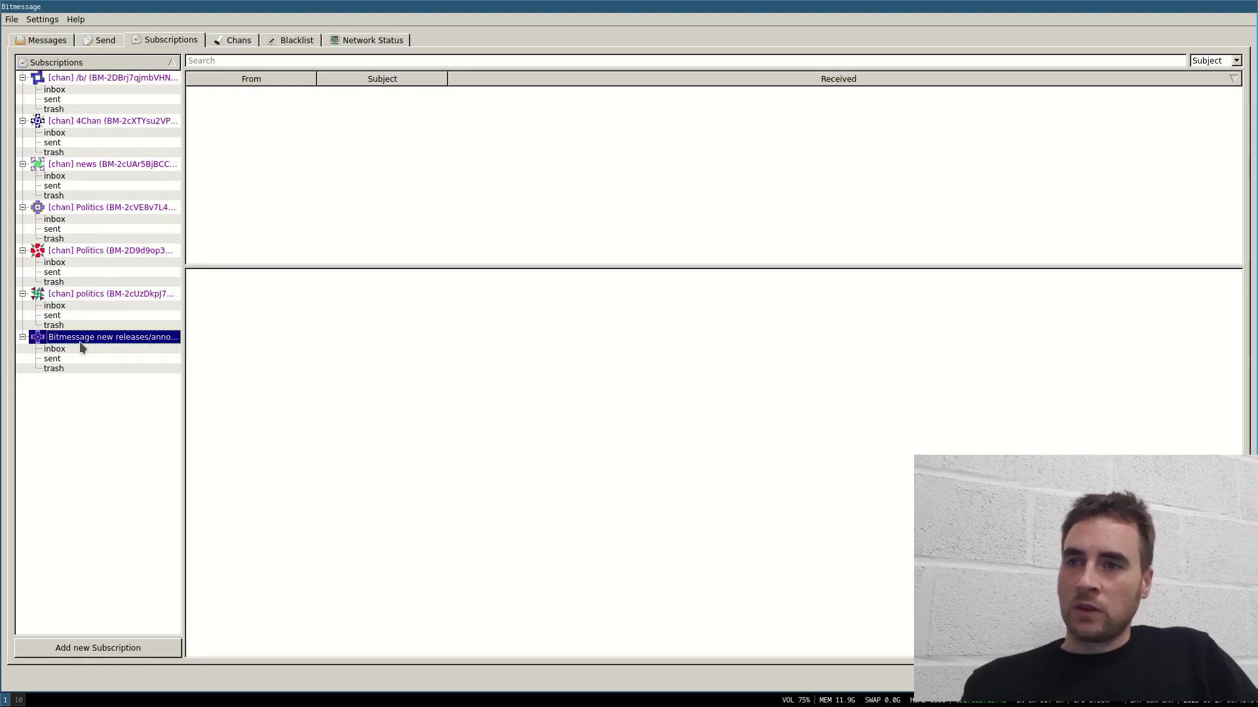
{"action": "left_click", "coordinate": [79, 358]}
{"action": "left_click", "coordinate": [81, 133]}
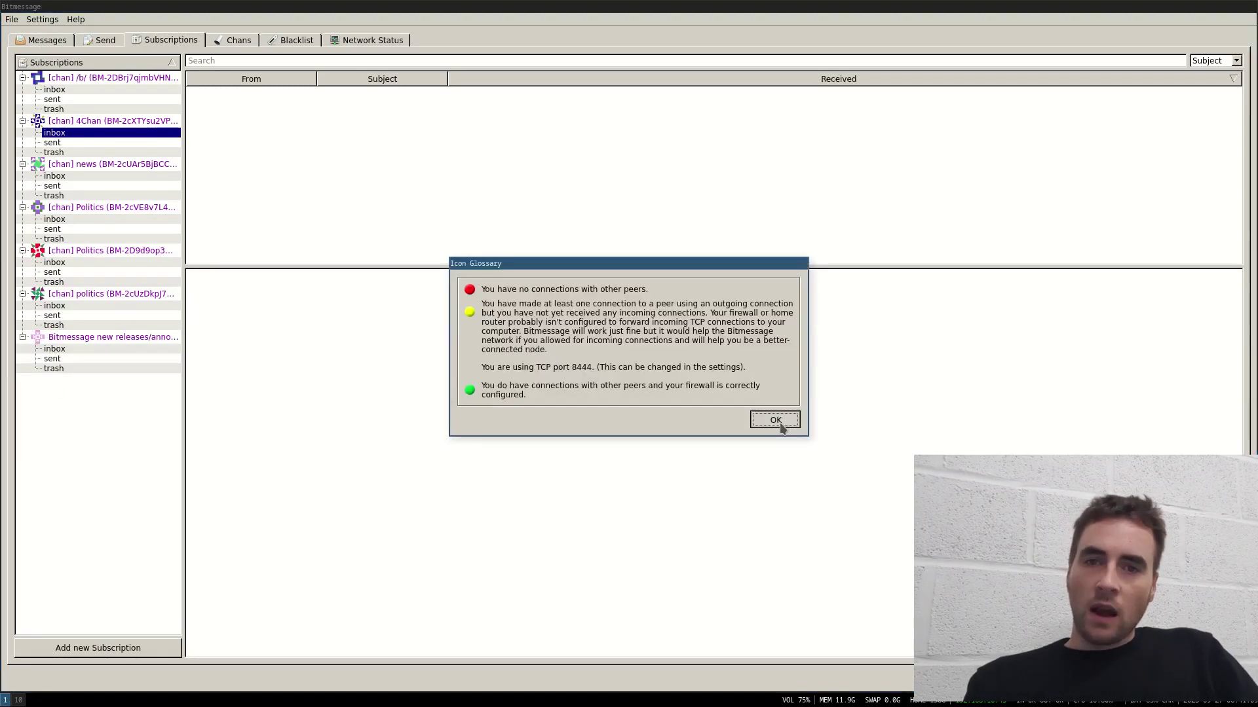
{"action": "left_click", "coordinate": [772, 421]}
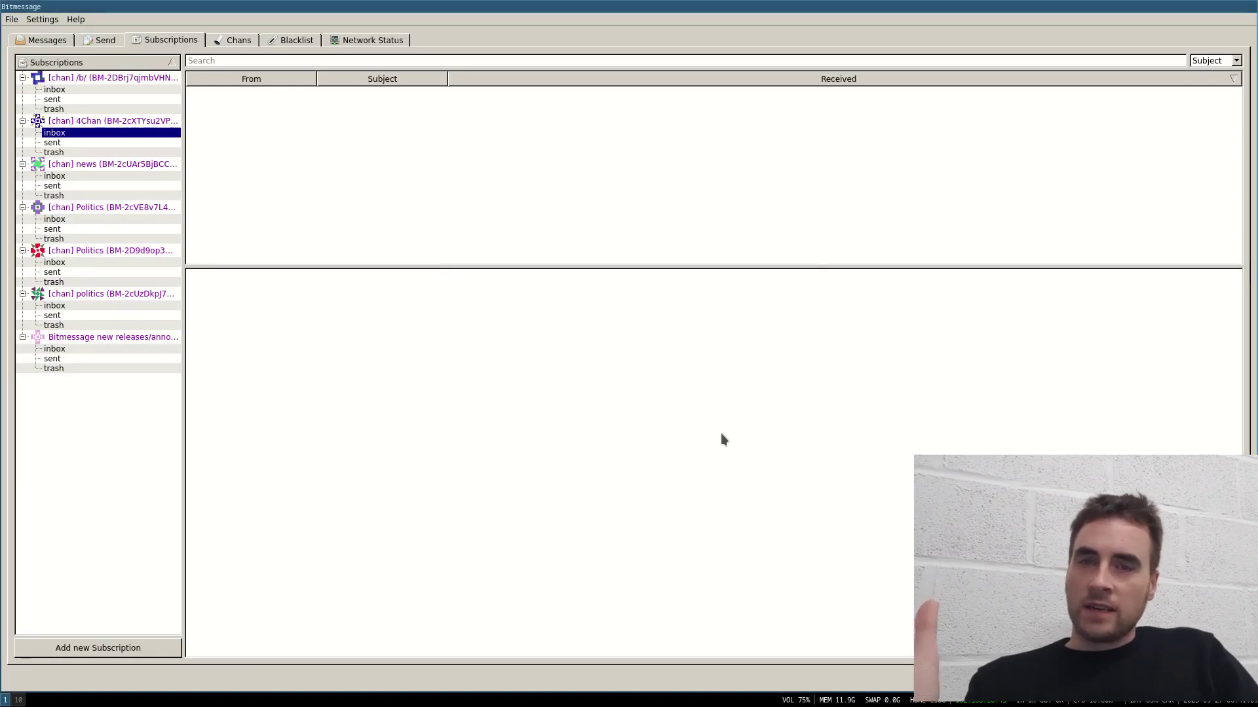
{"action": "left_click", "coordinate": [87, 89]}
{"action": "left_click", "coordinate": [348, 41]}
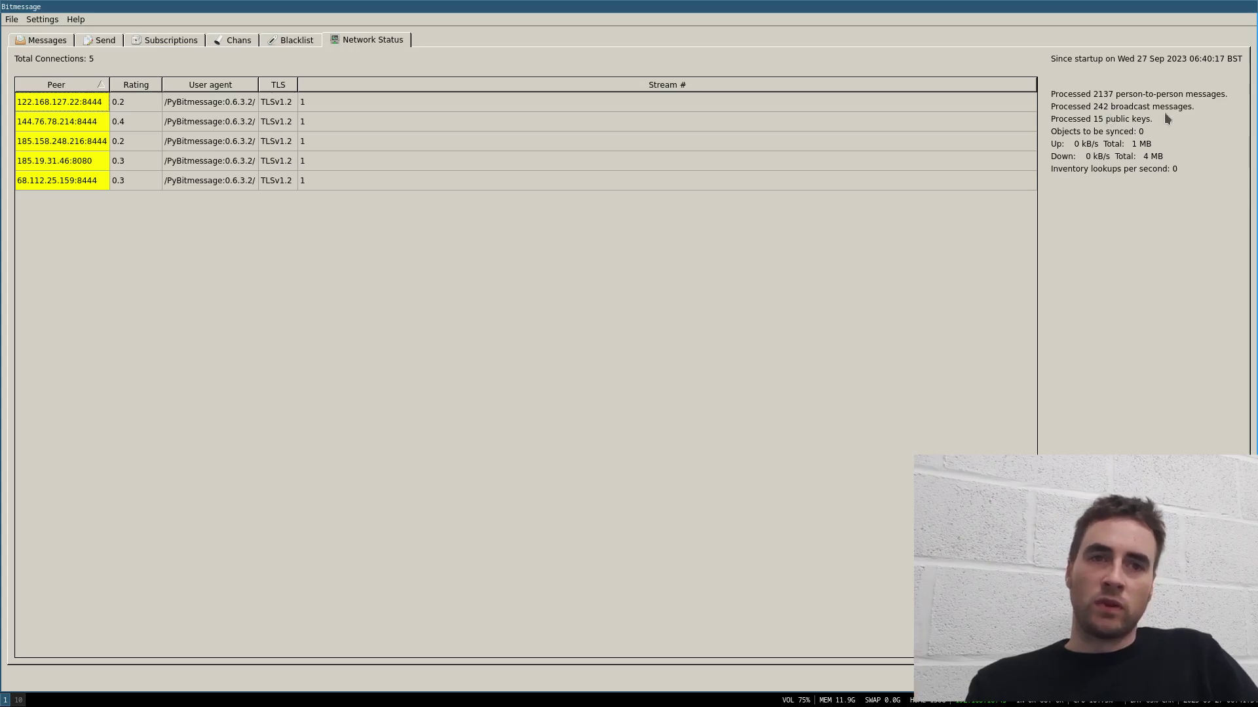
{"action": "left_click", "coordinate": [102, 40]}
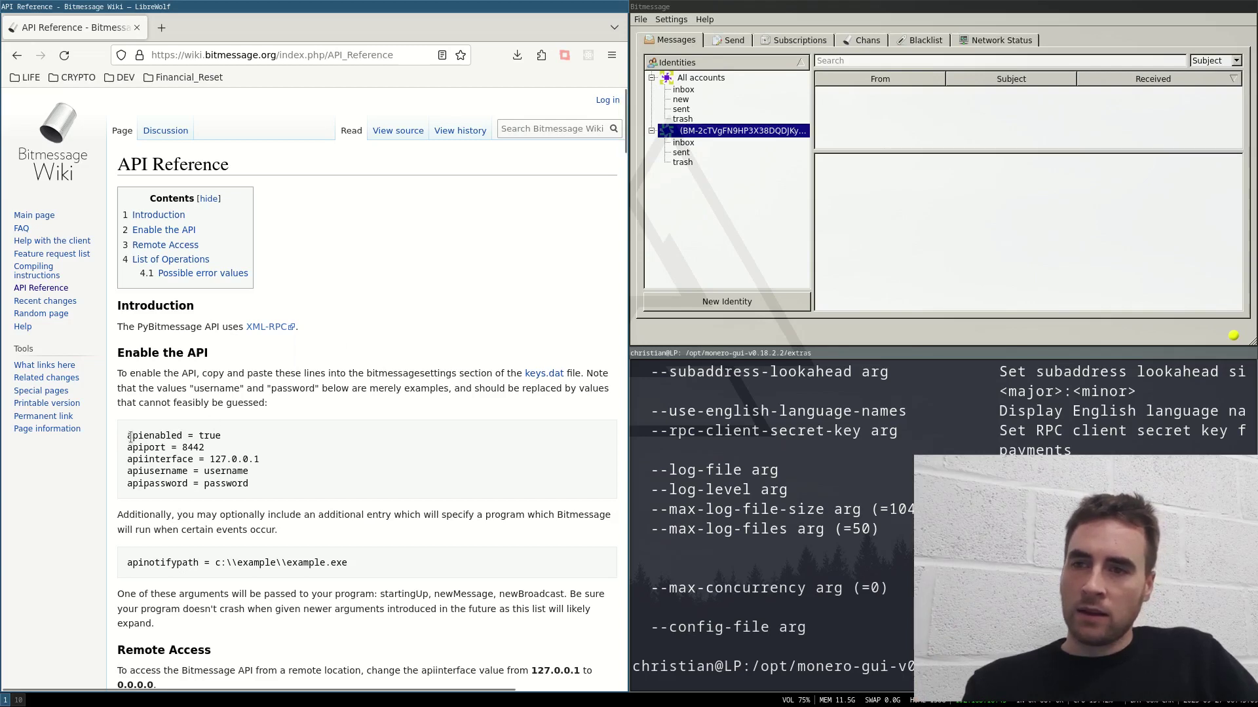
Step: Copy the five keys.dat API settings, apienabled through apipassword, from the API Reference page
{"action": "mouse_move", "coordinate": [130, 436]}
{"action": "left_mouse_down"}
{"action": "mouse_move", "coordinate": [260, 495]}
{"action": "mouse_move", "coordinate": [131, 466]}
{"action": "mouse_move", "coordinate": [96, 431]}
{"action": "mouse_move", "coordinate": [120, 428]}
{"action": "left_mouse_up"}
{"action": "left_click", "coordinate": [260, 494]}
{"action": "key", "text": "super+Right"}
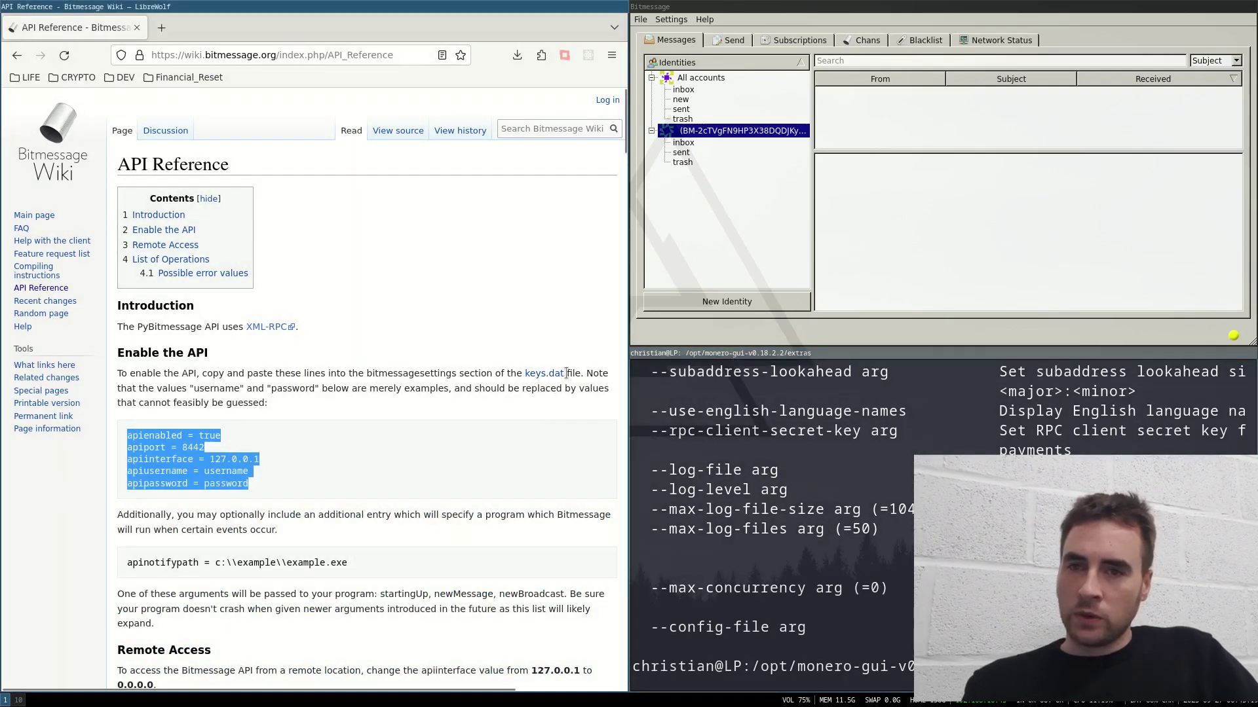
Step: Have PyBitmessage show where keys.dat is stored via File > Manage keys
{"action": "left_click_drag", "start_coordinate": [567, 373], "coordinate": [504, 374]}
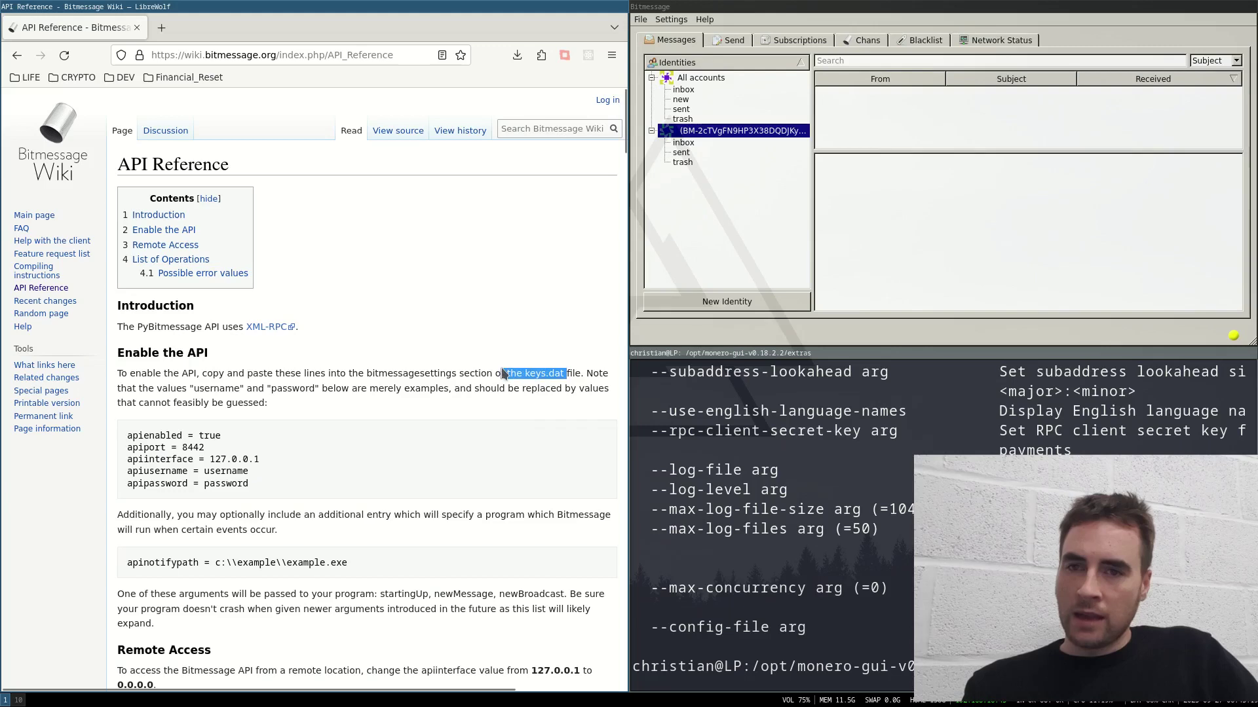
{"action": "left_click", "coordinate": [444, 392]}
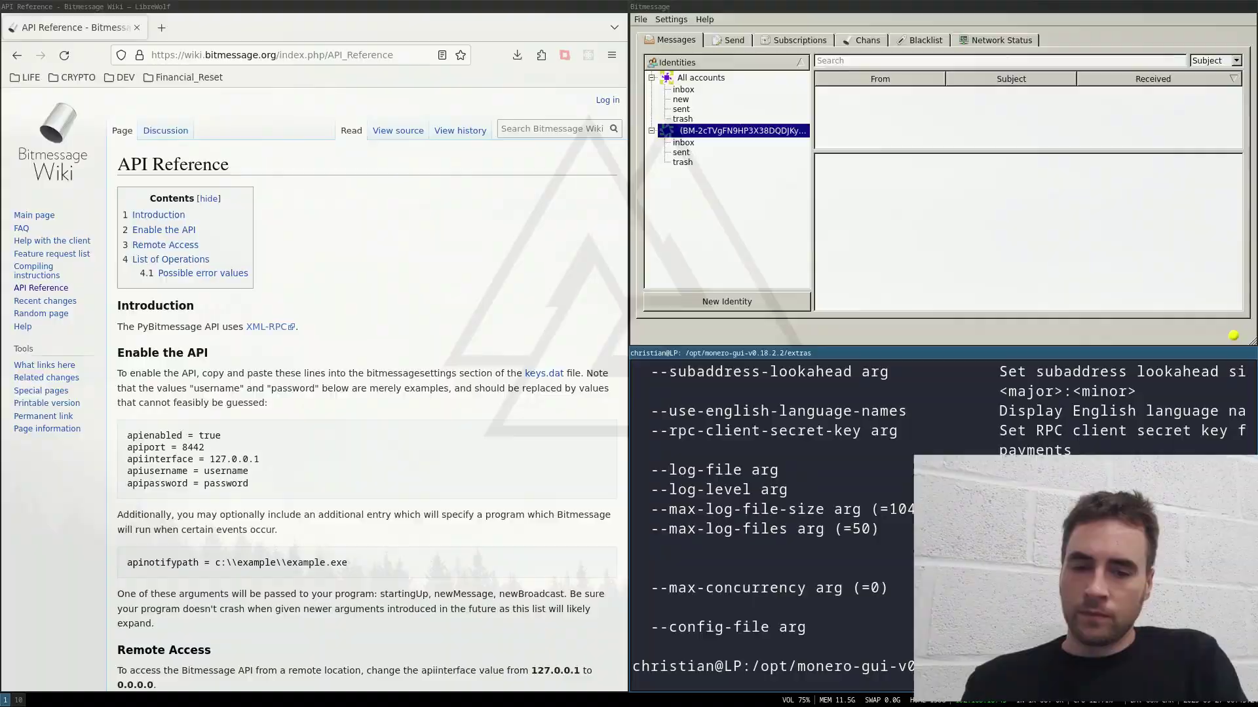
{"action": "key", "text": "super+f"}
{"action": "key", "text": "alt+f"}
{"action": "key", "text": "Return"}
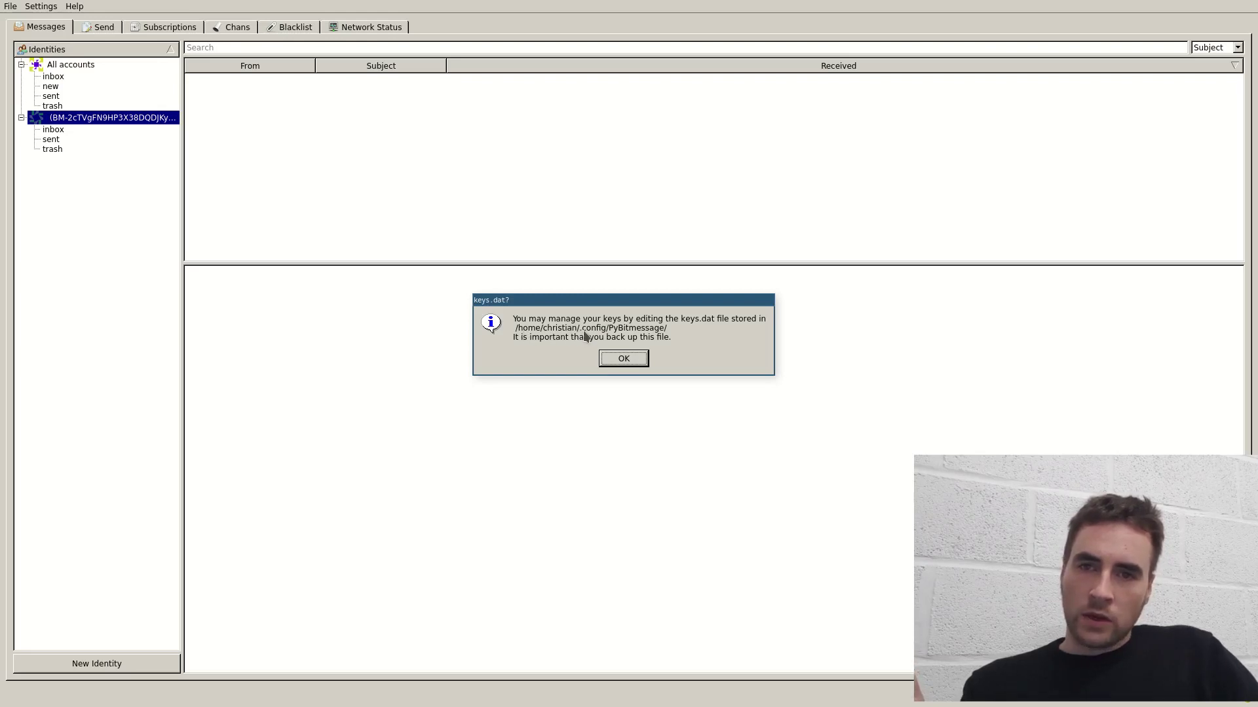
Step: In keys.dat, set apienabled = true and add apiusername = test#1 below apiport
{"action": "left_click", "coordinate": [623, 358]}
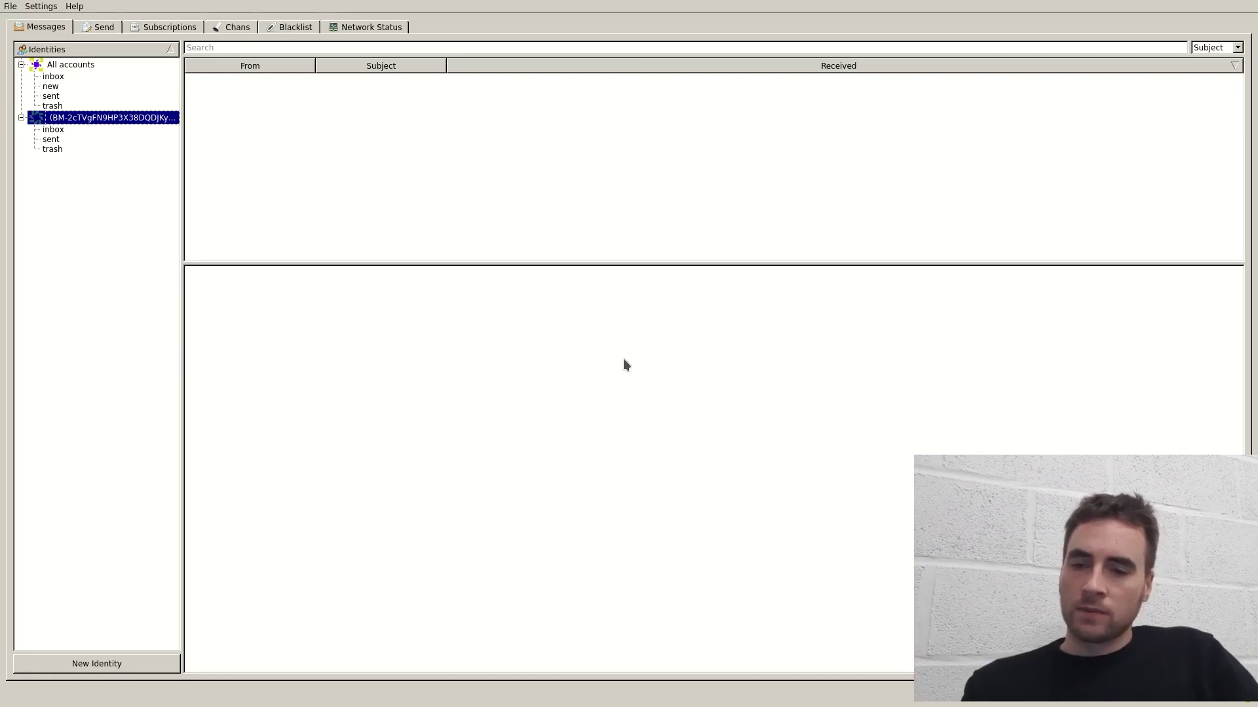
{"action": "key", "text": "super+f"}
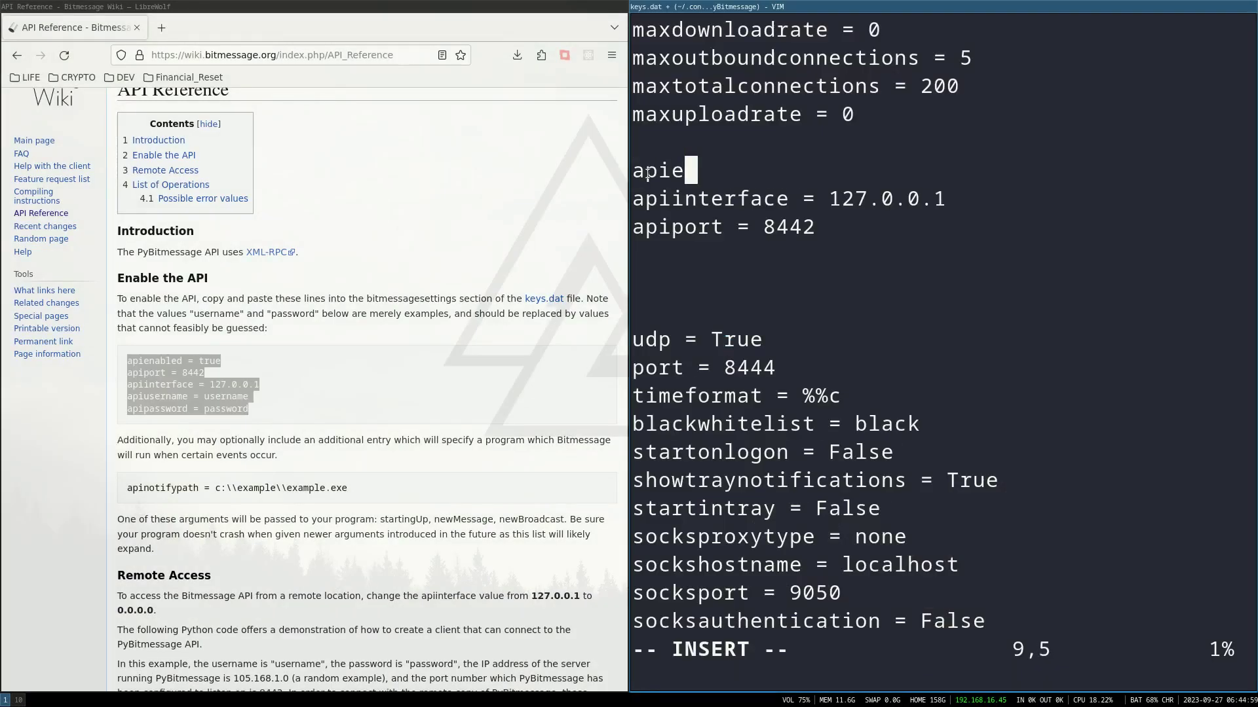
{"action": "type", "text": "nabled = true"}
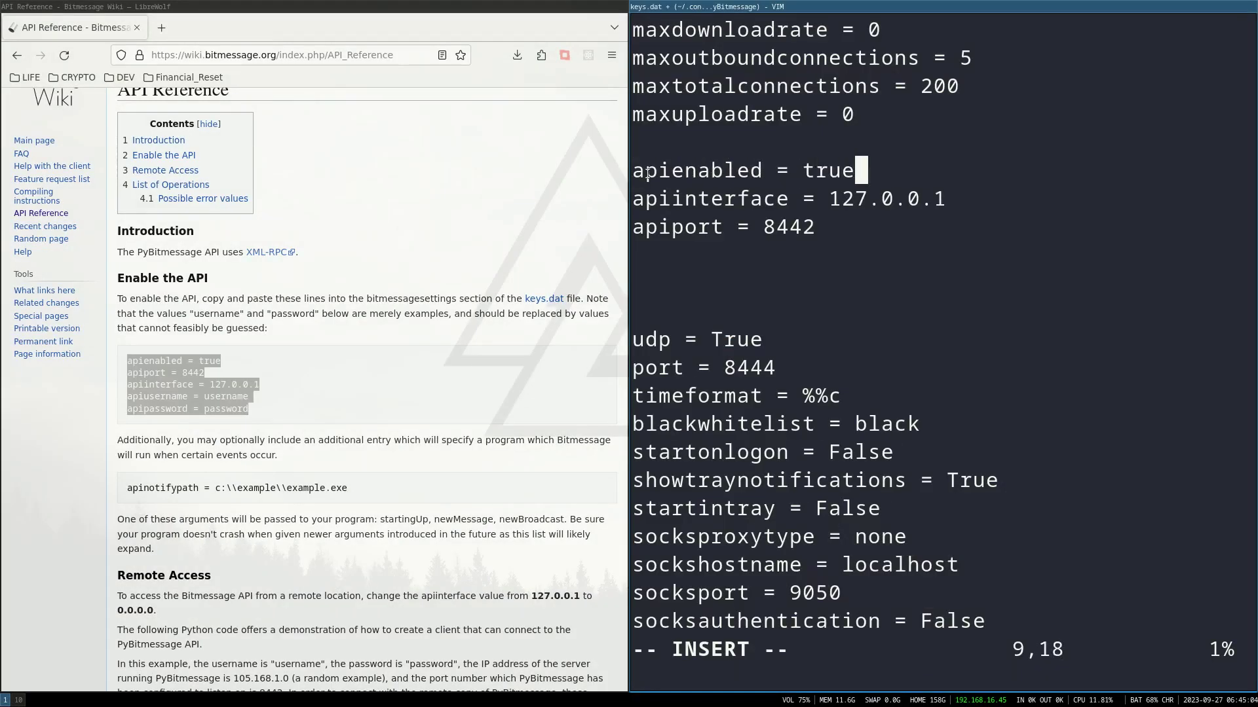
{"action": "key", "text": "Down"}
{"action": "key", "text": "Down"}
{"action": "key", "text": "Return"}
{"action": "key", "text": "Return"}
{"action": "key", "text": "Return"}
{"action": "key", "text": "Up"}
{"action": "key", "text": "Up"}
{"action": "type", "text": "apiusername = test#1"}
{"action": "key", "text": "Return"}
Step: Run mms init 2/2 with bob and his pasted Bitmessage address
{"action": "type", "text": "a"}
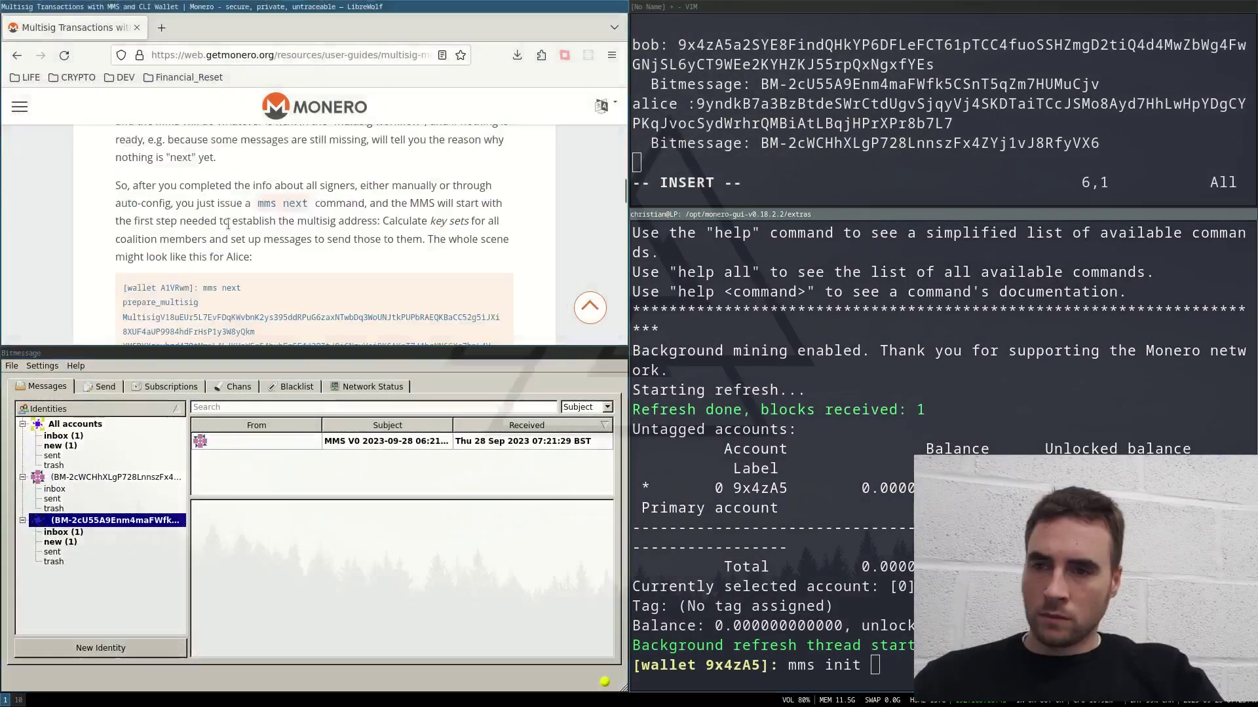
{"action": "scroll", "coordinate": [228, 224], "scroll_direction": "up", "scroll_amount": 3}
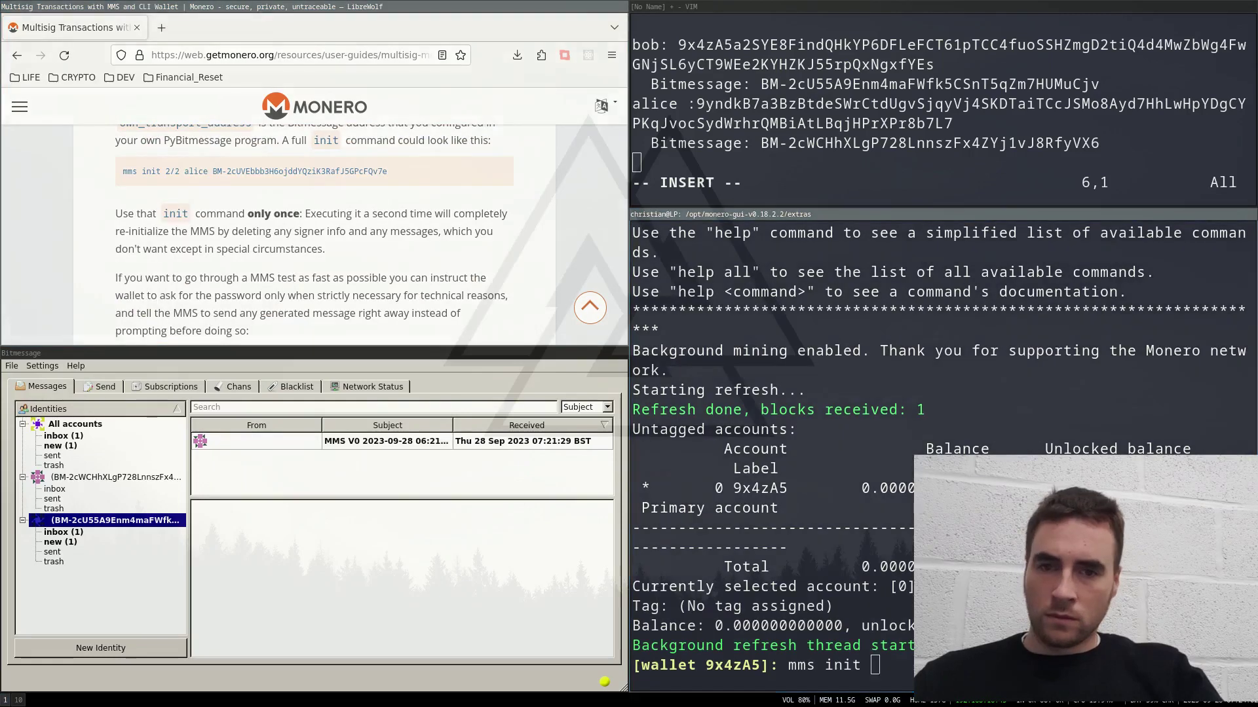
{"action": "type", "text": "2/2 b"}
{"action": "left_click_drag", "start_coordinate": [761, 84], "coordinate": [1095, 84]}
{"action": "left_click", "coordinate": [764, 84]}
{"action": "type", "text": "ob"}
{"action": "type", "text": "BM-2cU55A9Enm4maFWfk5CSnT5qZm7HUMuCjv"}
{"action": "key", "text": "Return"}
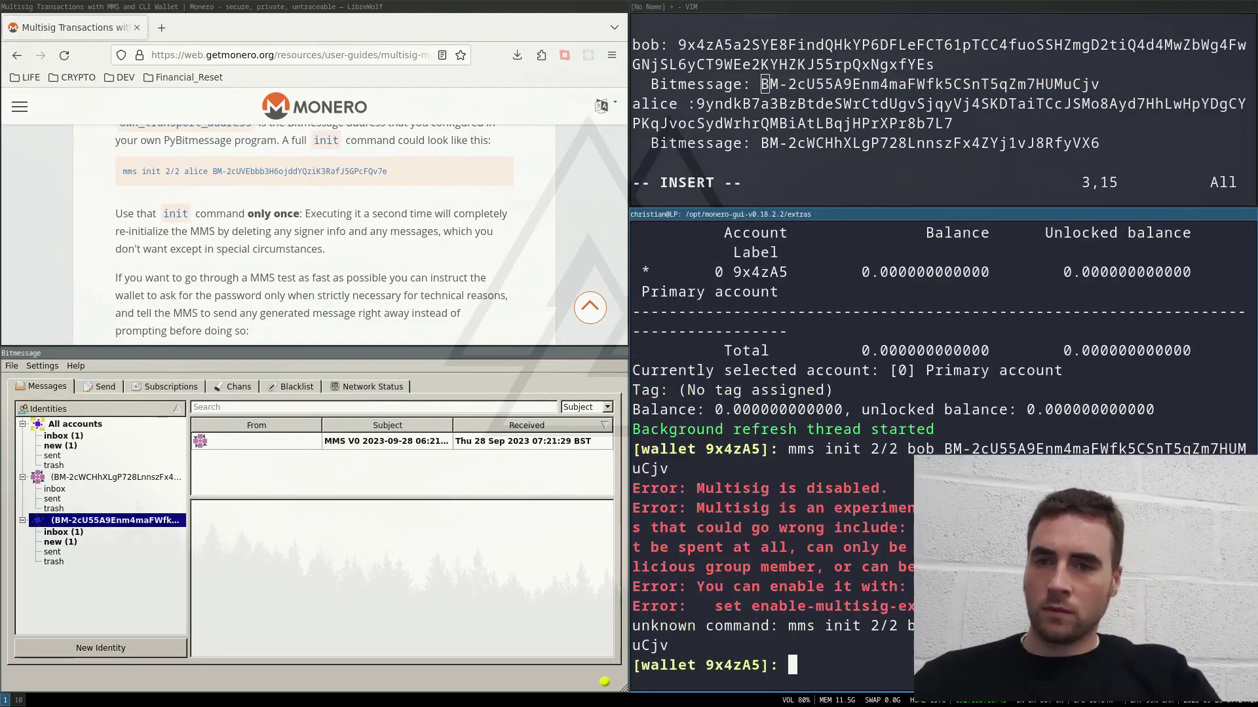
Step: Enable experimental multisig and begin registering alice as signer 2, copying her Bitmessage address
{"action": "type", "text": "set enable-multisig-experimental 1"}
{"action": "key", "text": "Return"}
{"action": "key", "text": "Return"}
{"action": "key", "text": "Up"}
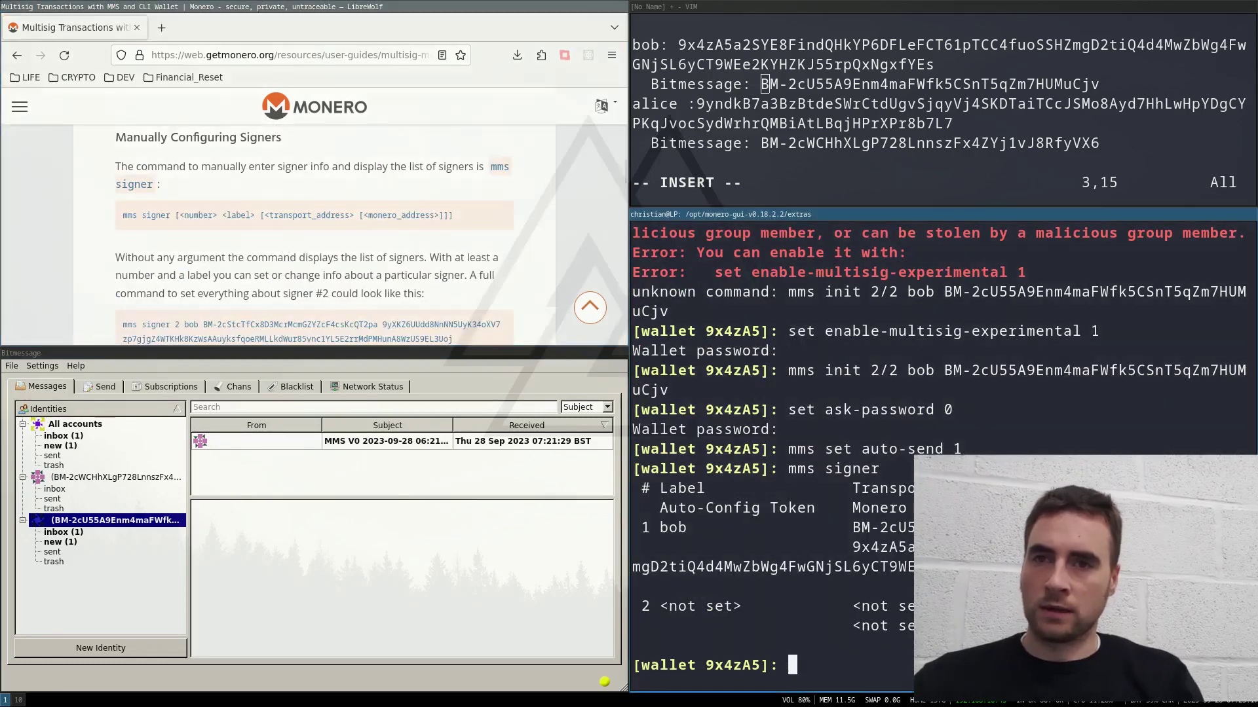
{"action": "type", "text": "mms signer 2 a"}
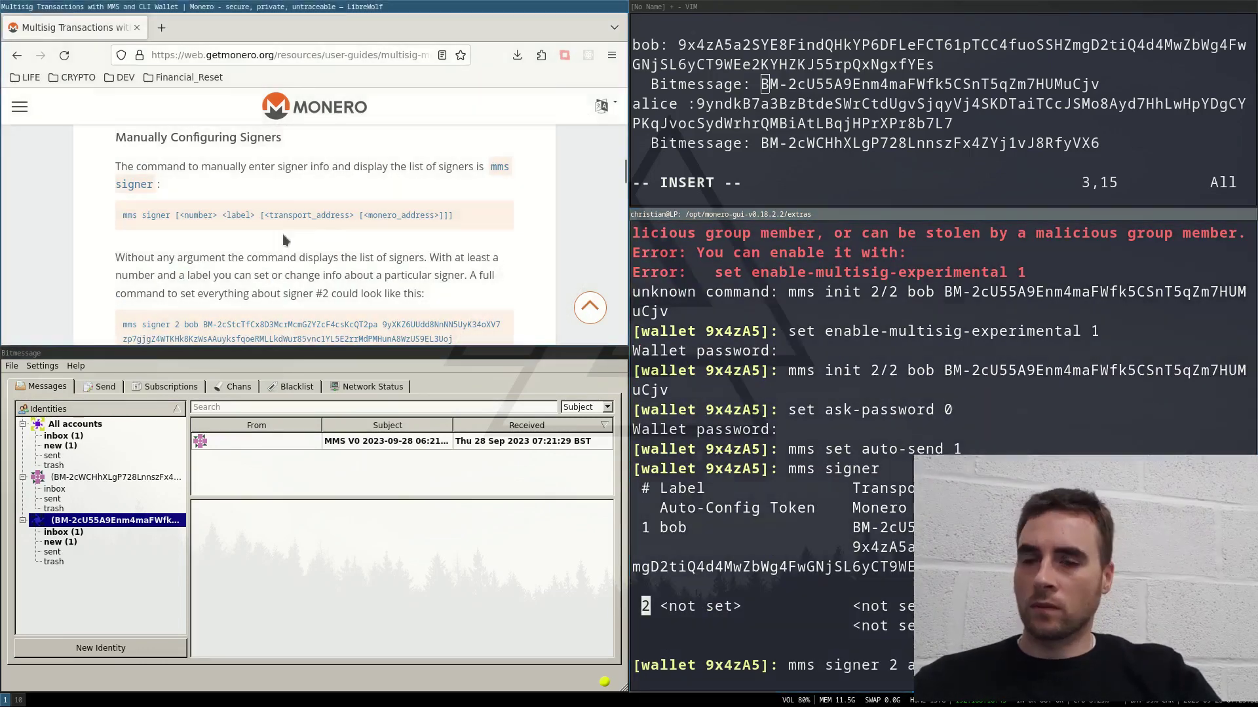
{"action": "left_click_drag", "start_coordinate": [760, 143], "coordinate": [1094, 143]}
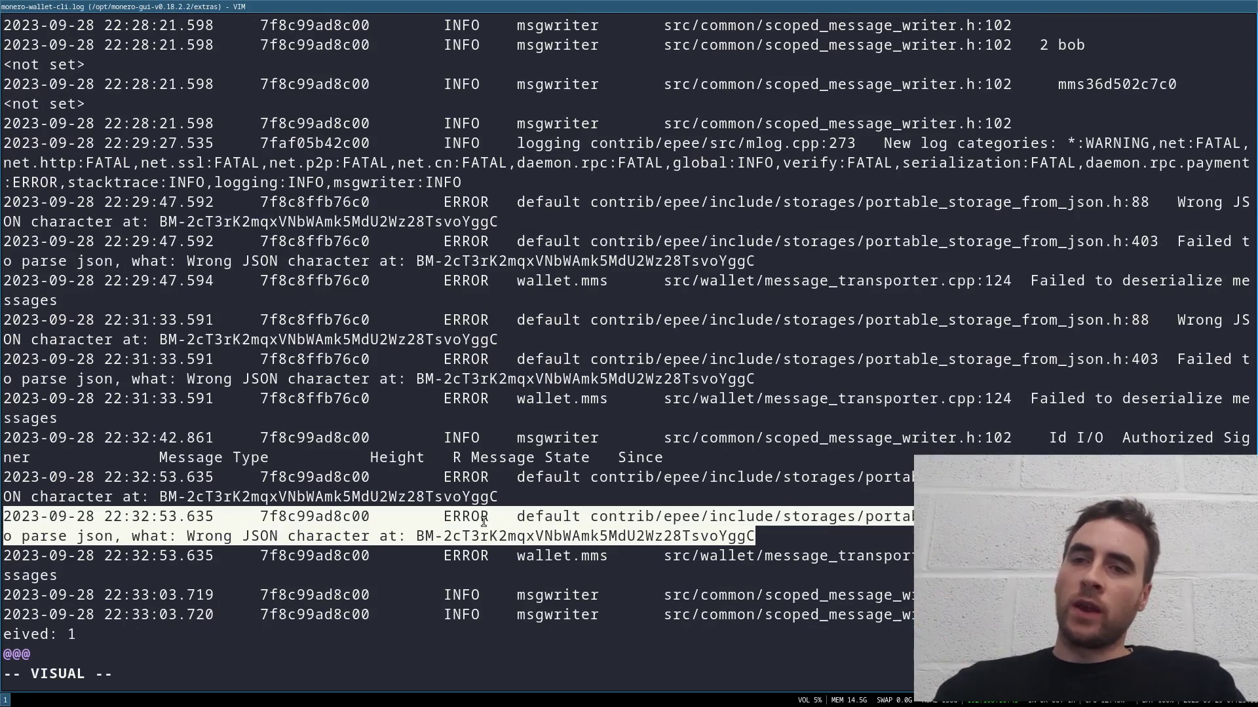
Step: Select the BM- Bitmessage address at the end of the 'Failed to parse json' log line
{"action": "left_click", "coordinate": [25, 536]}
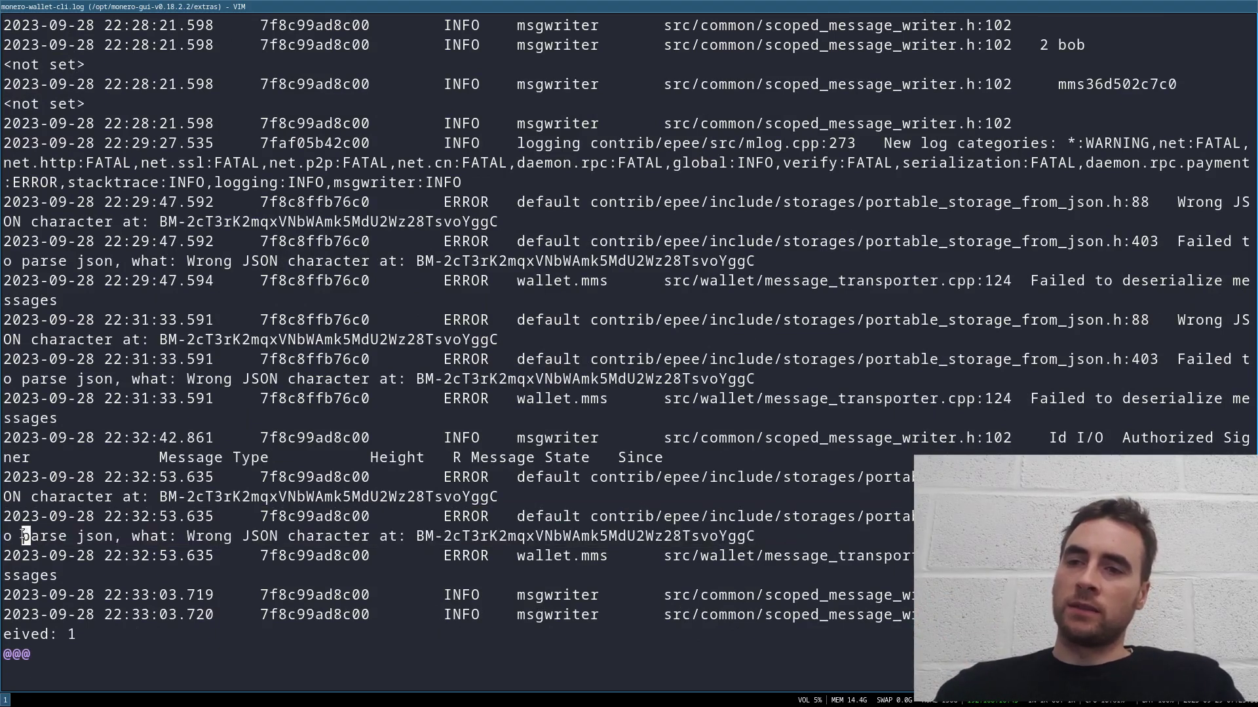
{"action": "left_click_drag", "start_coordinate": [25, 535], "coordinate": [751, 536]}
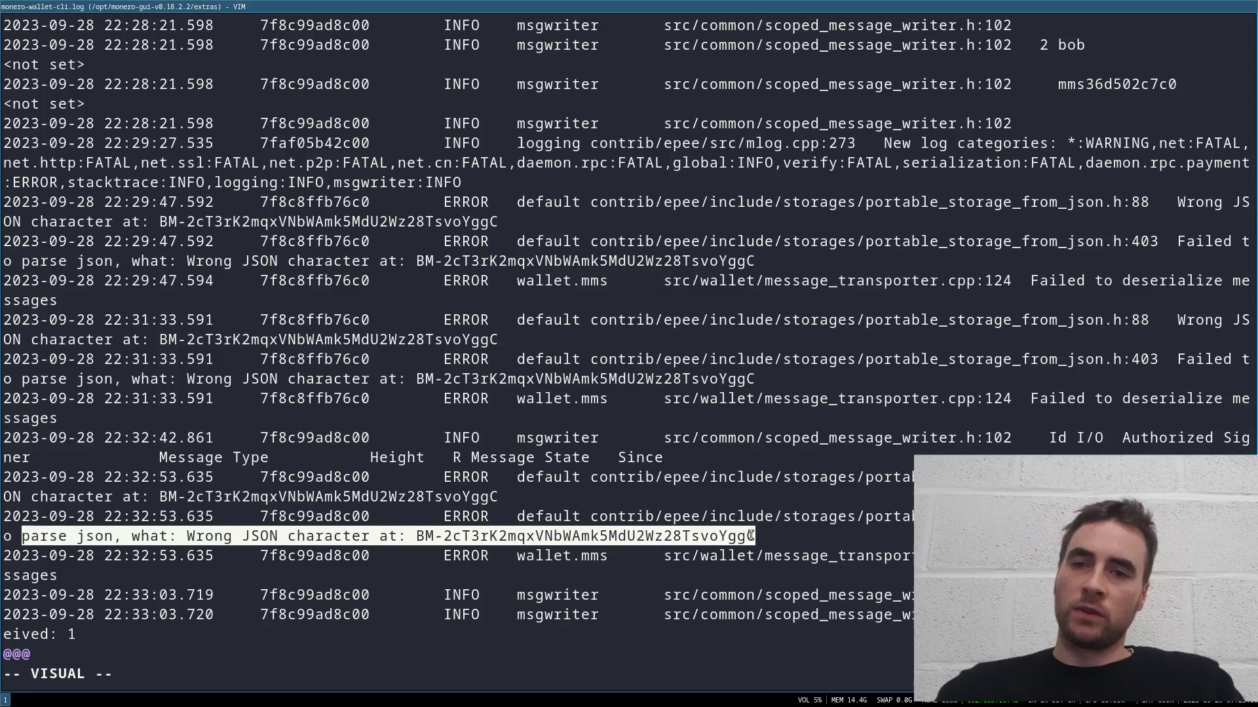
{"action": "left_click_drag", "start_coordinate": [418, 536], "coordinate": [753, 537]}
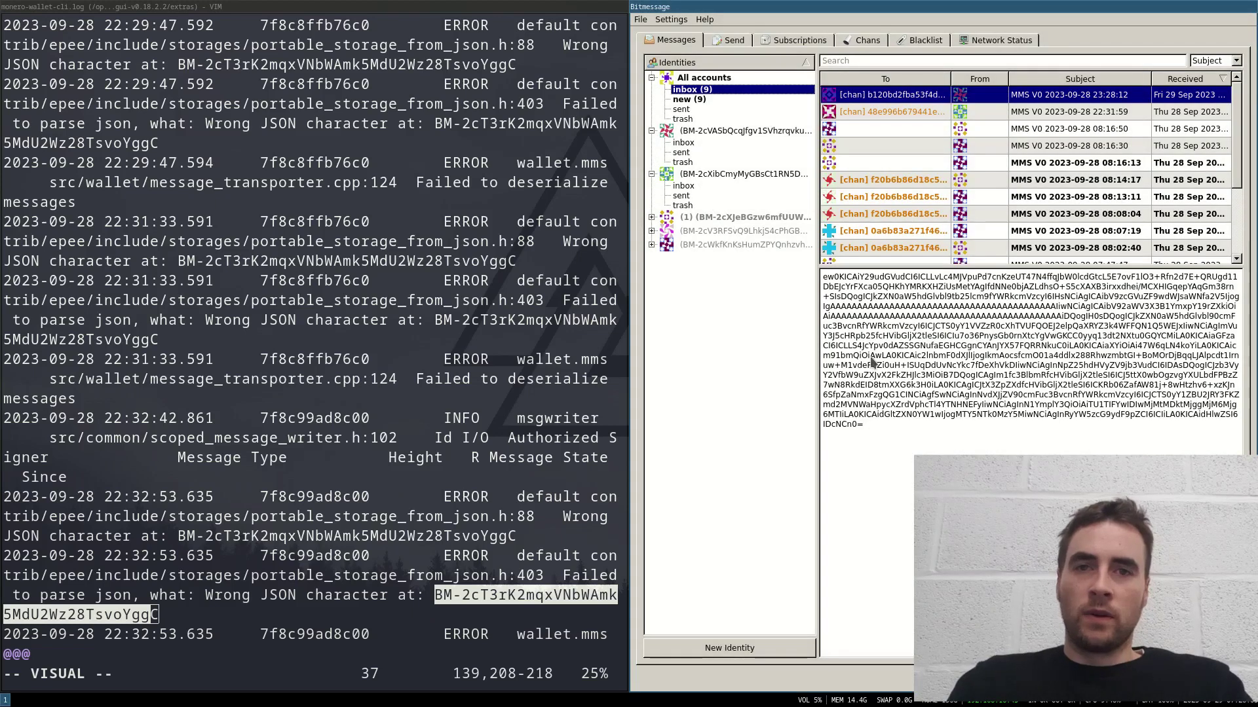
Step: Select the encoded body text of the newest MMS V0 message
{"action": "left_click_drag", "start_coordinate": [866, 425], "coordinate": [852, 274]}
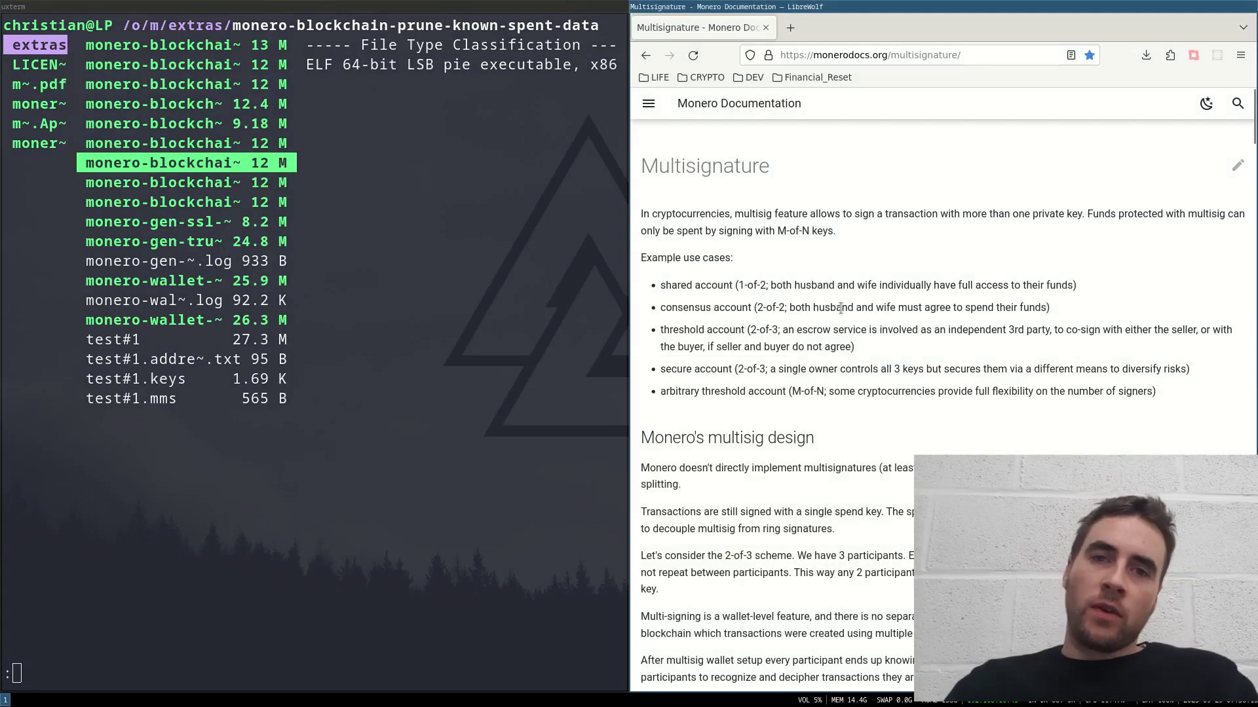
{"action": "mouse_move", "coordinate": [659, 367]}
{"action": "left_mouse_down"}
{"action": "mouse_move", "coordinate": [877, 614]}
{"action": "mouse_move", "coordinate": [681, 488]}
{"action": "mouse_move", "coordinate": [659, 366]}
{"action": "left_mouse_up"}
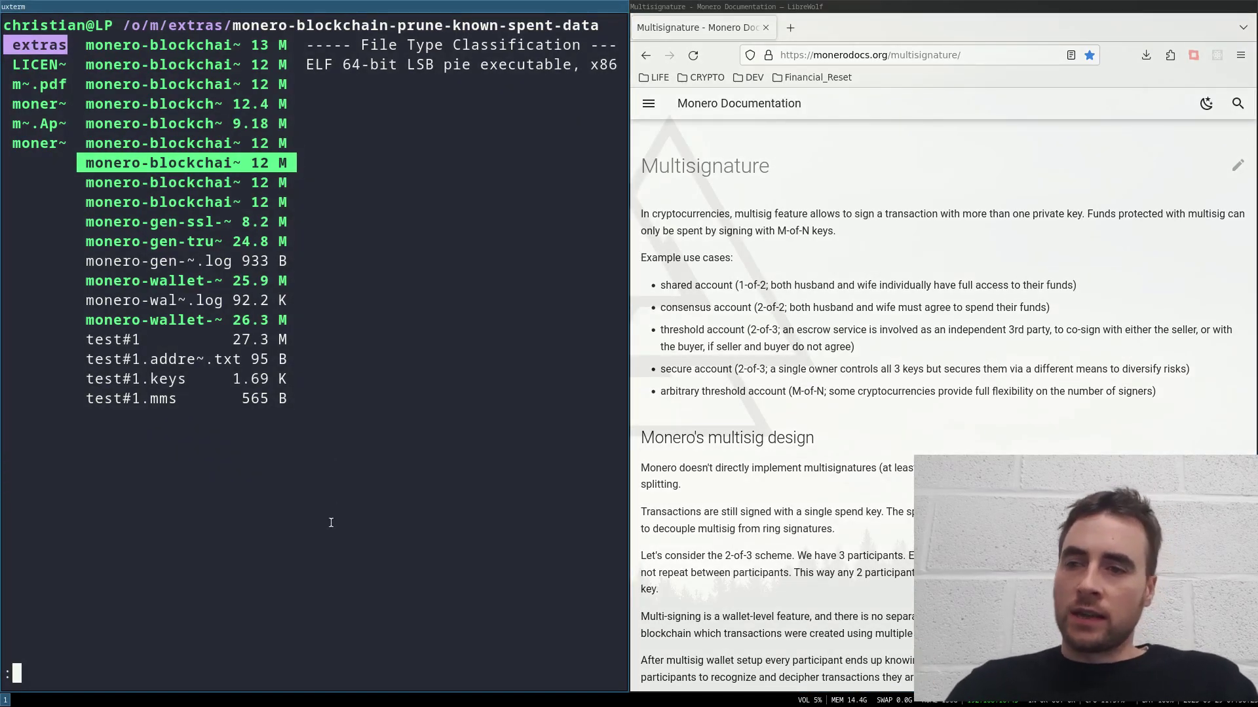
Step: Open a terminal from ranger and launch ./monerod --testnet
{"action": "type", "text": "terminal"}
{"action": "key", "text": "Return"}
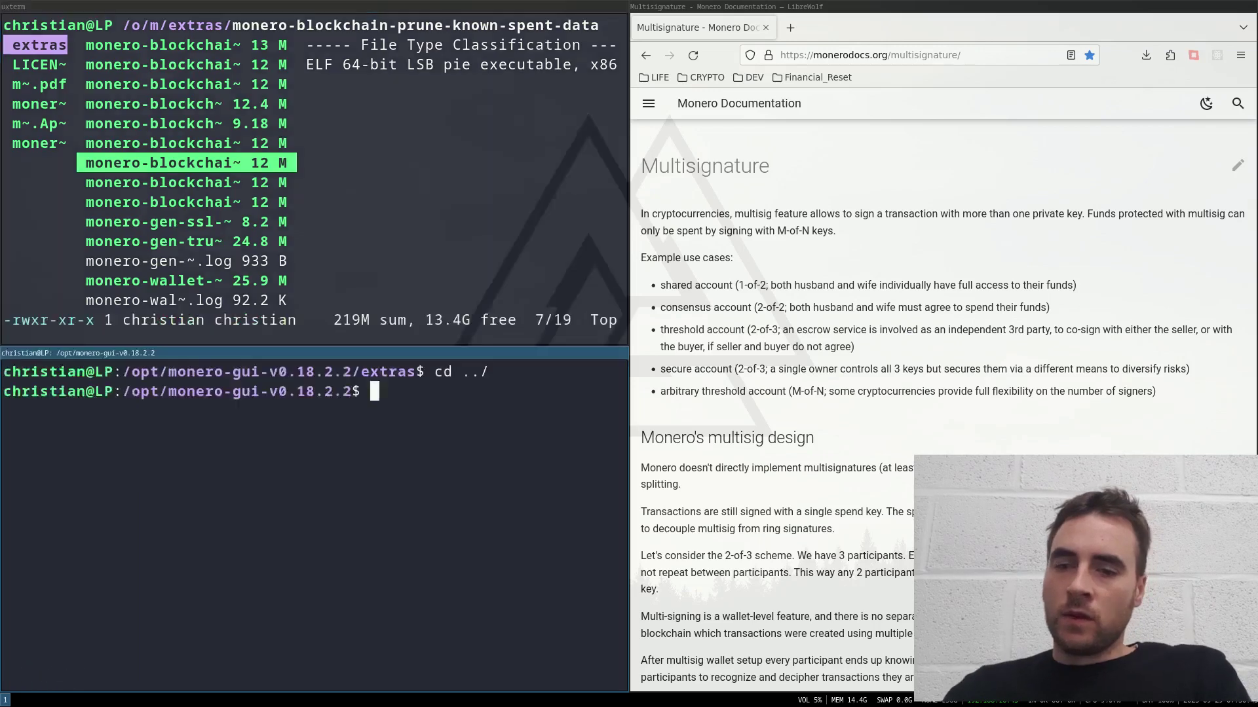
{"action": "type", "text": "./monero"}
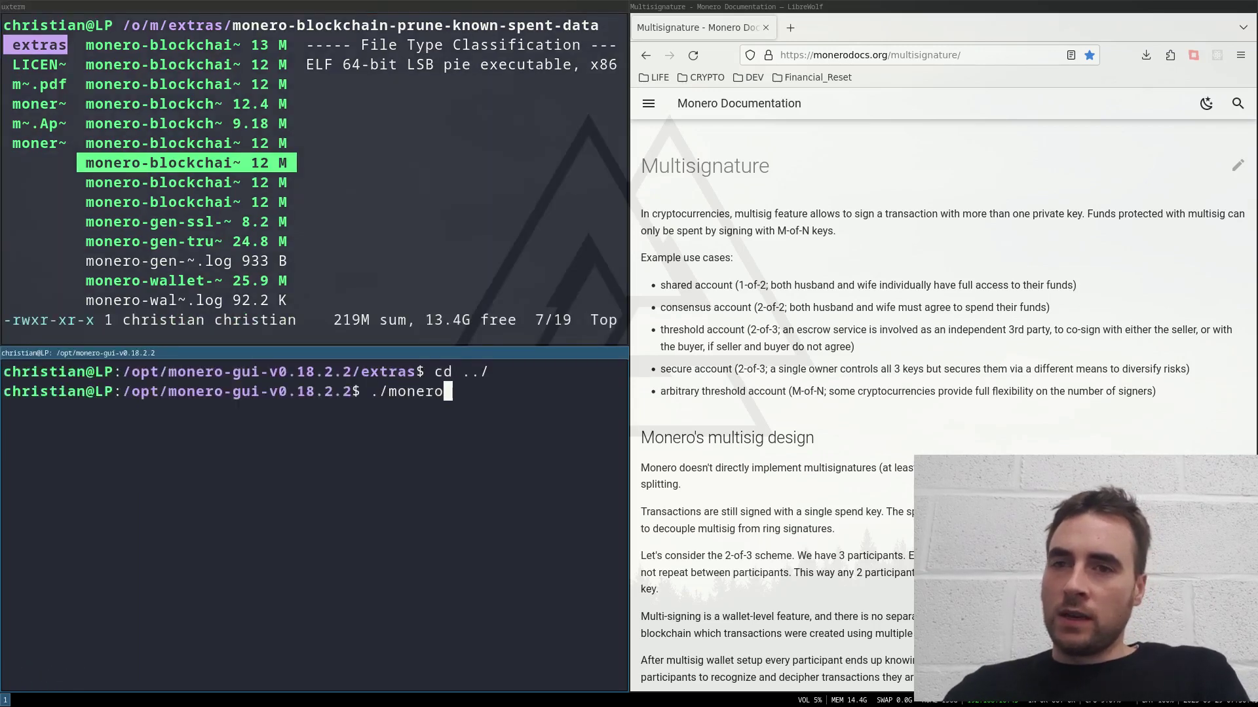
{"action": "type", "text": "d --"}
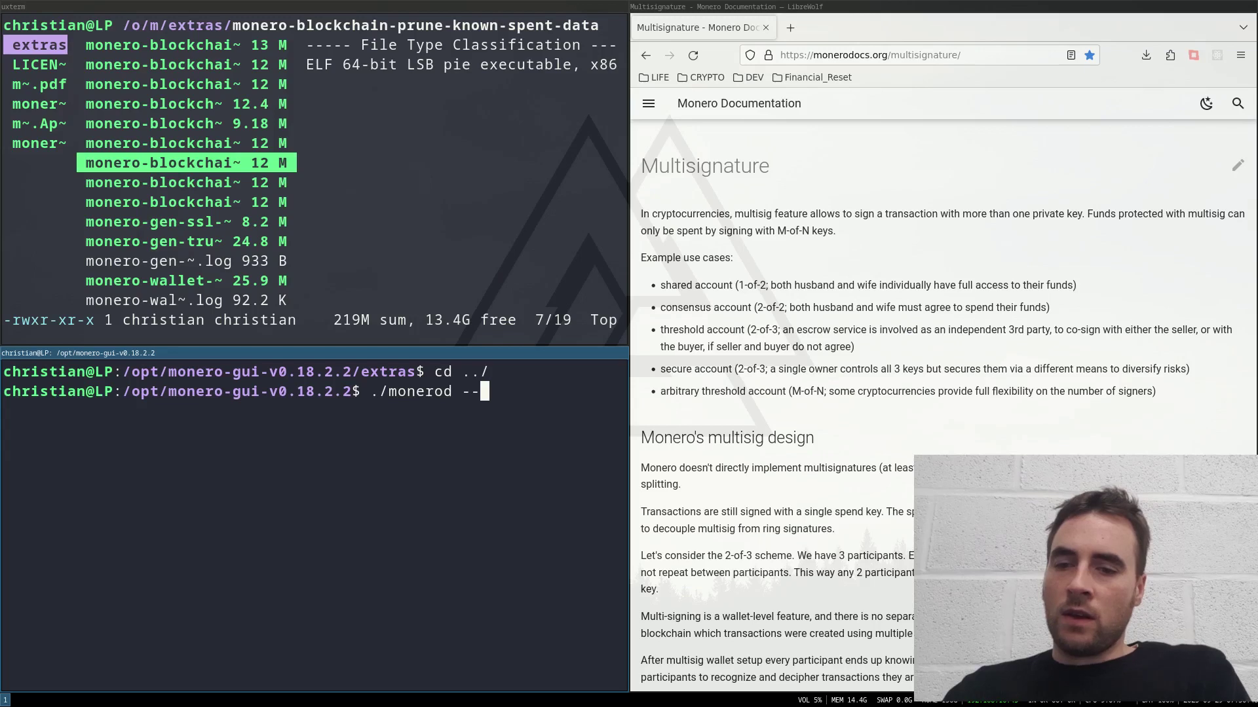
{"action": "type", "text": "testnet"}
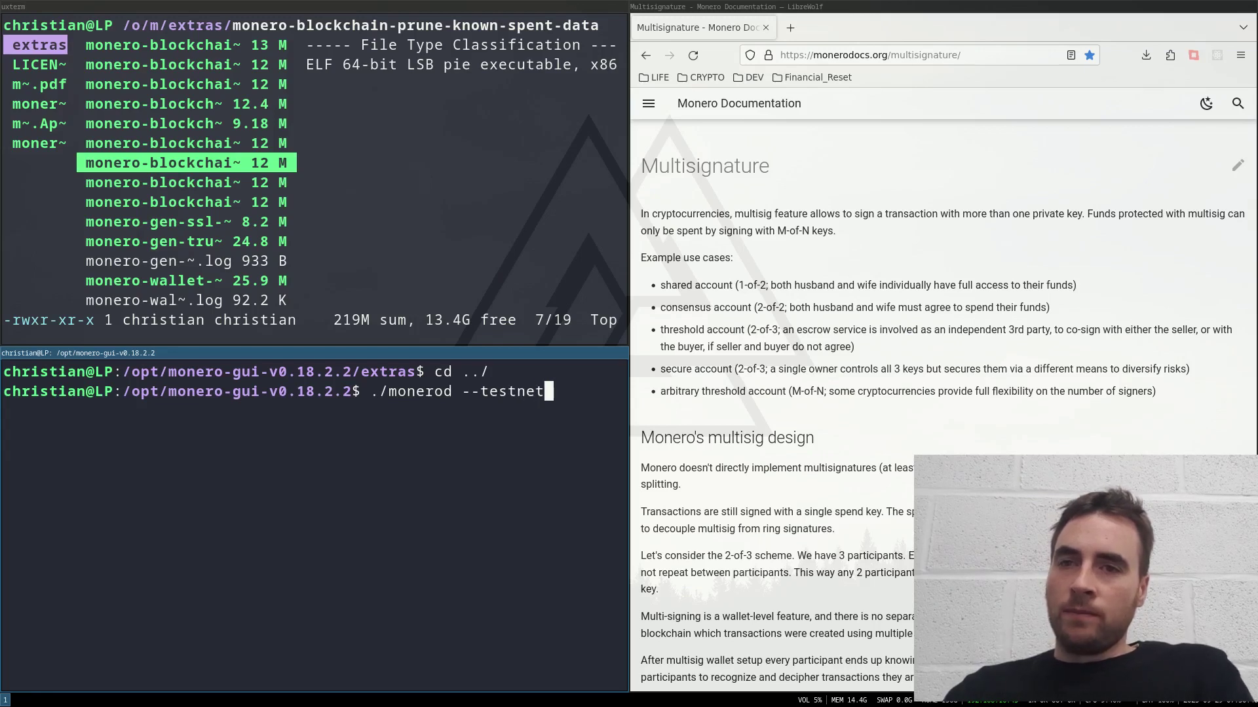
{"action": "key", "text": "Return"}
Step: Move the daemon to workspace 10 and open a new shell in the extras folder
{"action": "key", "text": "super+shift+0"}
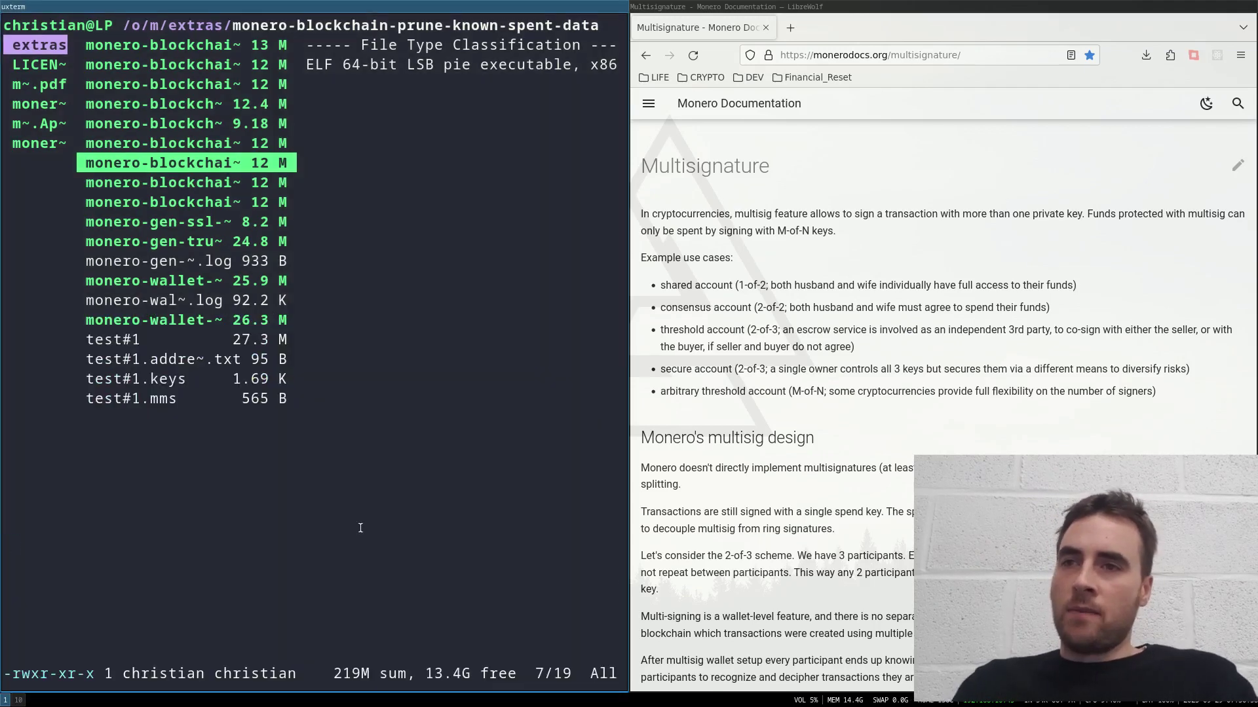
{"action": "key", "text": "super+Return"}
{"action": "scroll", "coordinate": [865, 432], "scroll_direction": "down", "scroll_amount": 6}
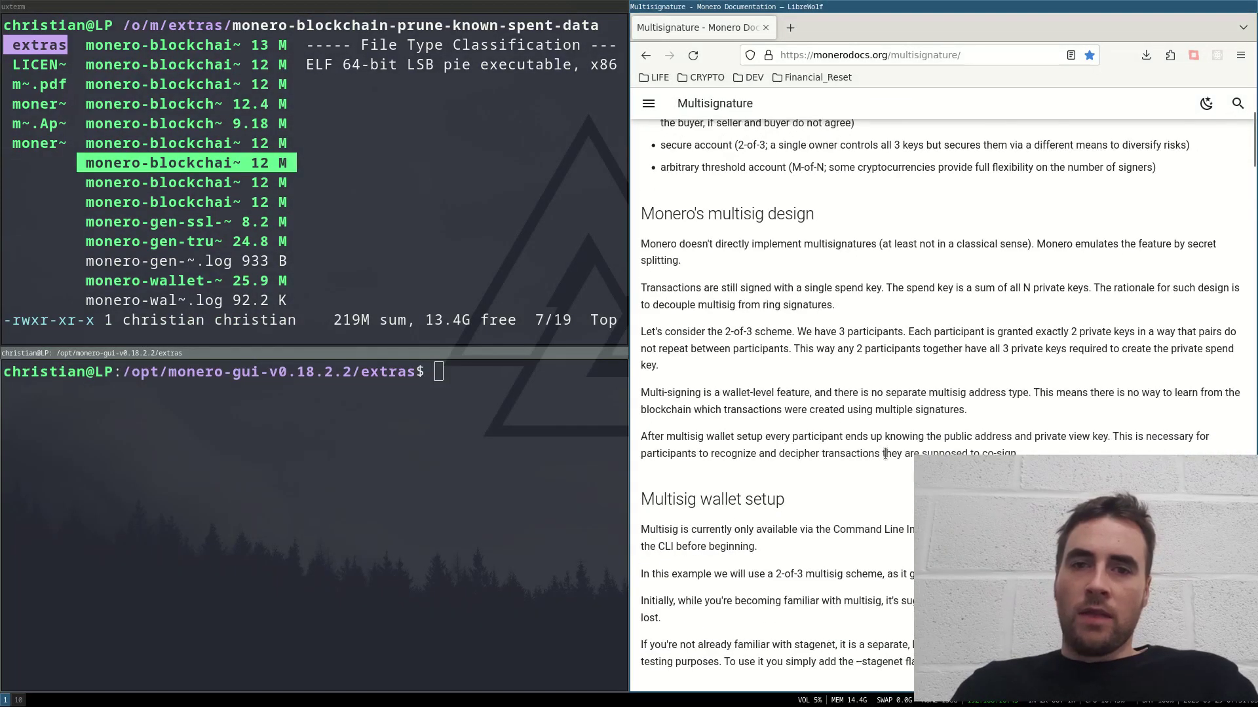
{"action": "scroll", "coordinate": [851, 448], "scroll_direction": "down", "scroll_amount": 2}
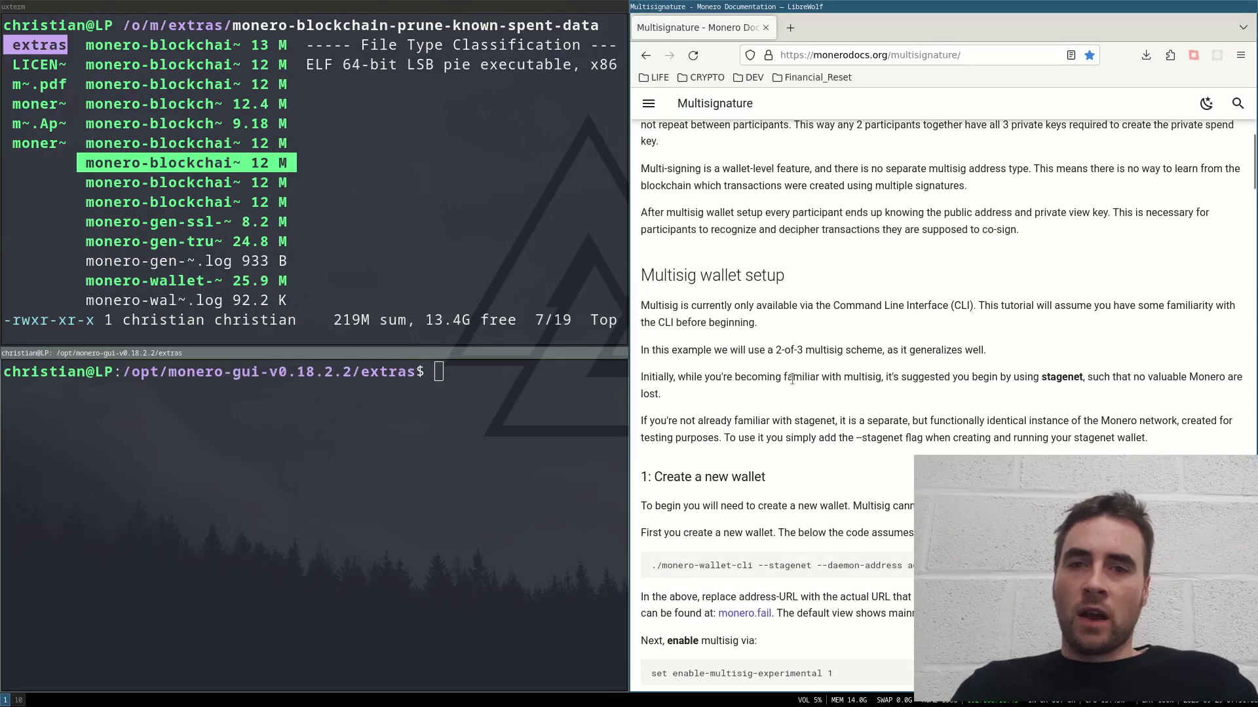
{"action": "scroll", "coordinate": [851, 471], "scroll_direction": "down", "scroll_amount": 4}
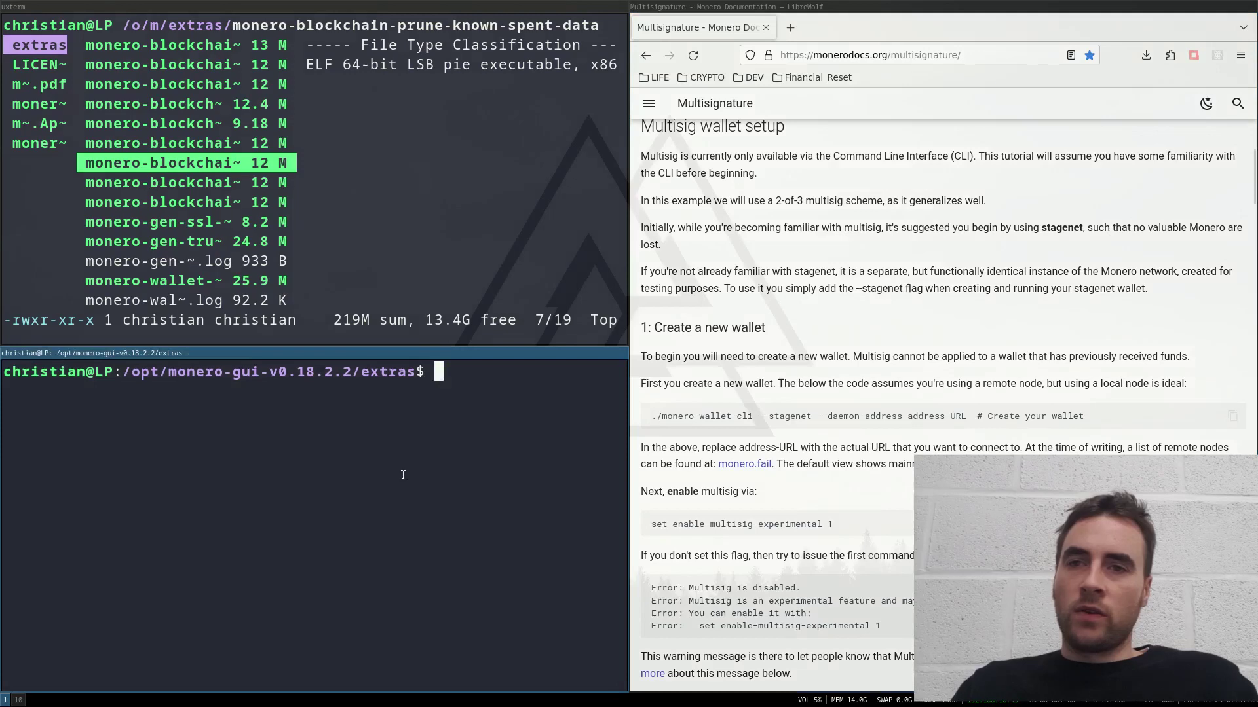
Step: Start ./monero-wallet-cli --testnet and create the wallet, declining background mining
{"action": "type", "text": "./monero-wallet-cli --testnet"}
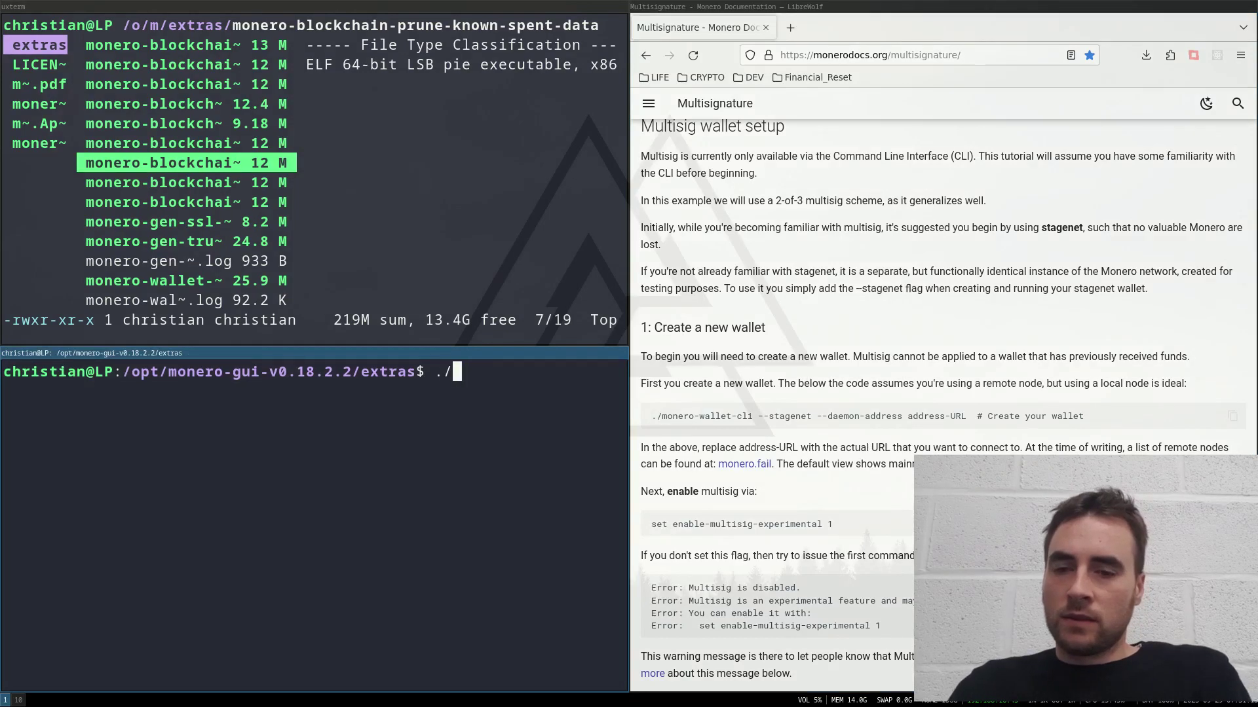
{"action": "key", "text": "Return"}
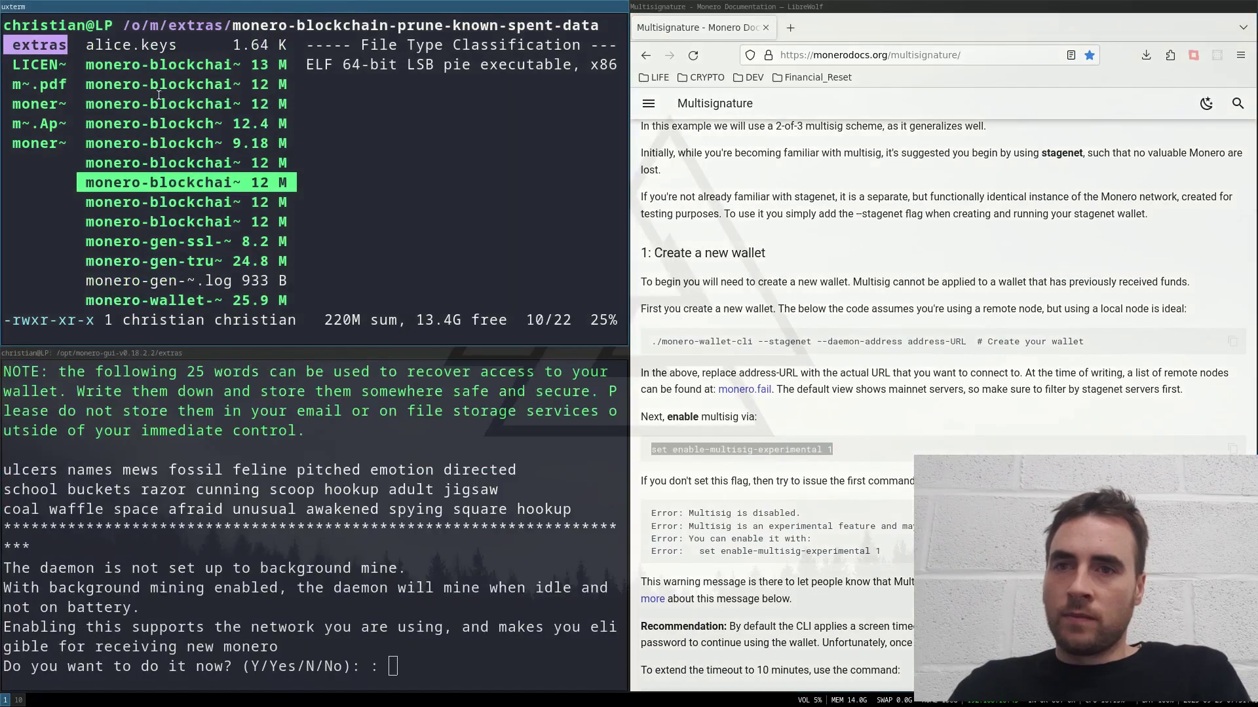
{"action": "type", "text": "n"}
{"action": "key", "text": "Return"}
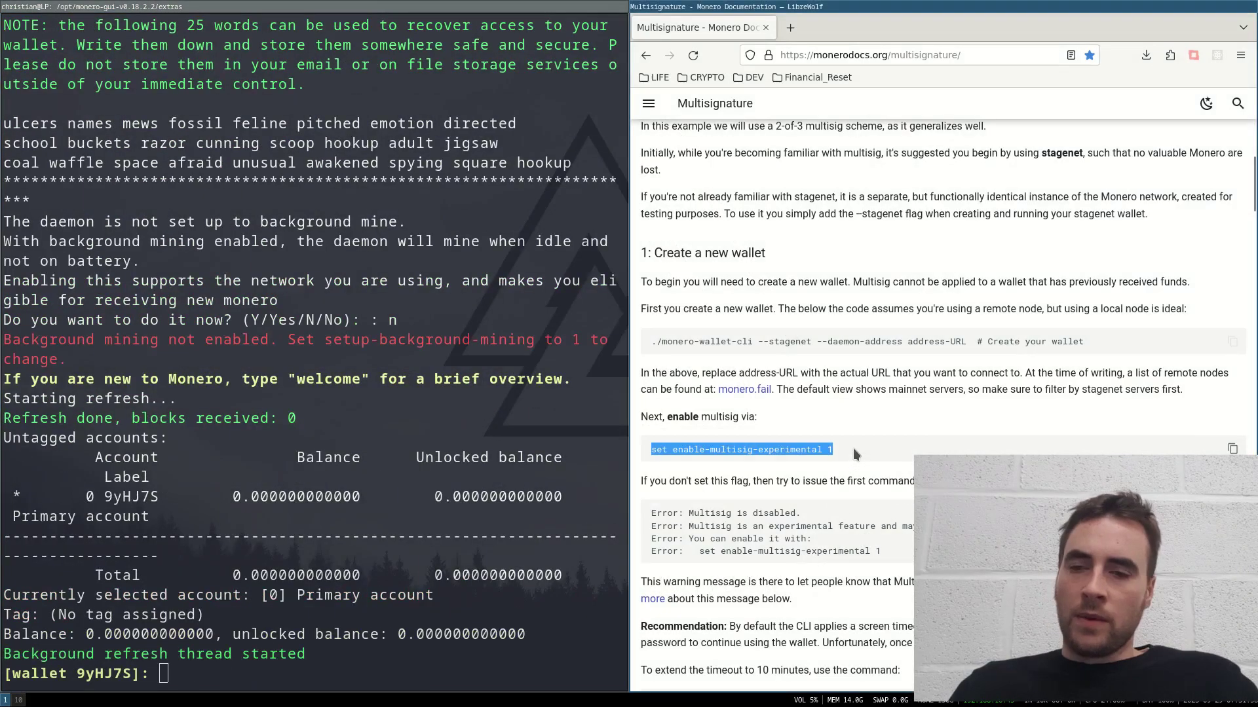
Step: Set enable-multisig-experimental 1 and inactivity-lock-timeout 0 in the wallet
{"action": "left_click", "coordinate": [300, 601]}
{"action": "middle_click", "coordinate": [290, 610]}
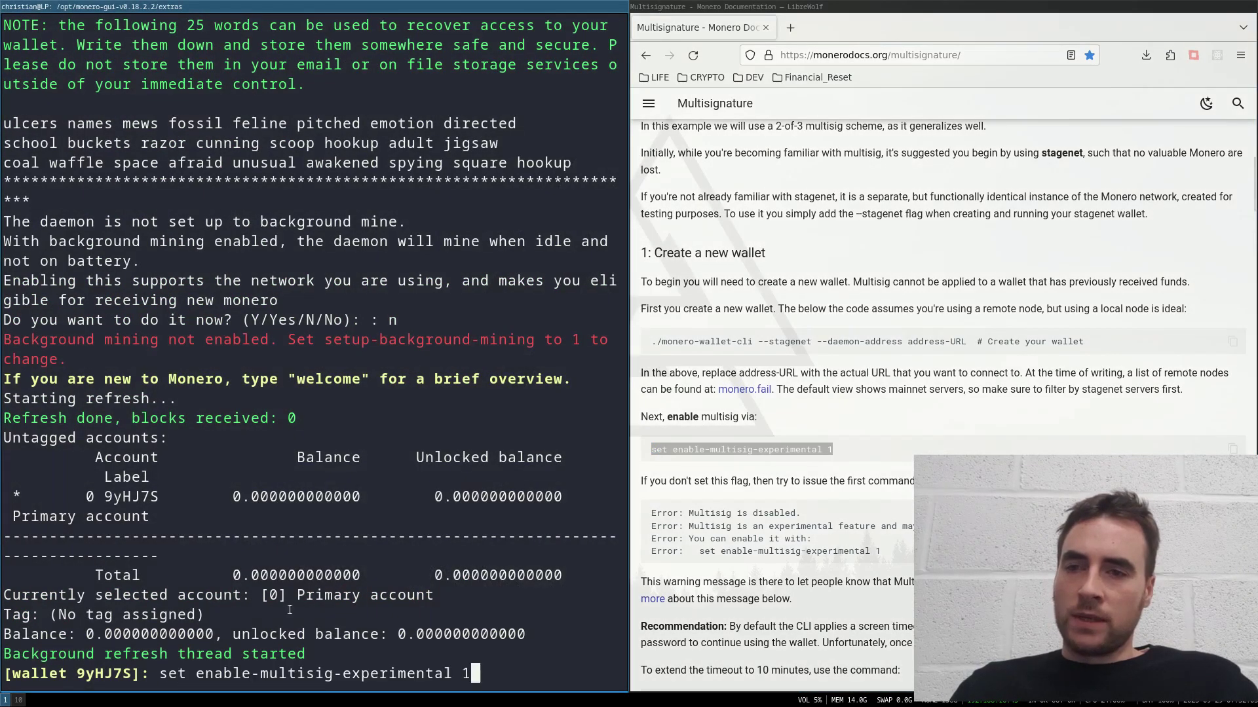
{"action": "key", "text": "Return"}
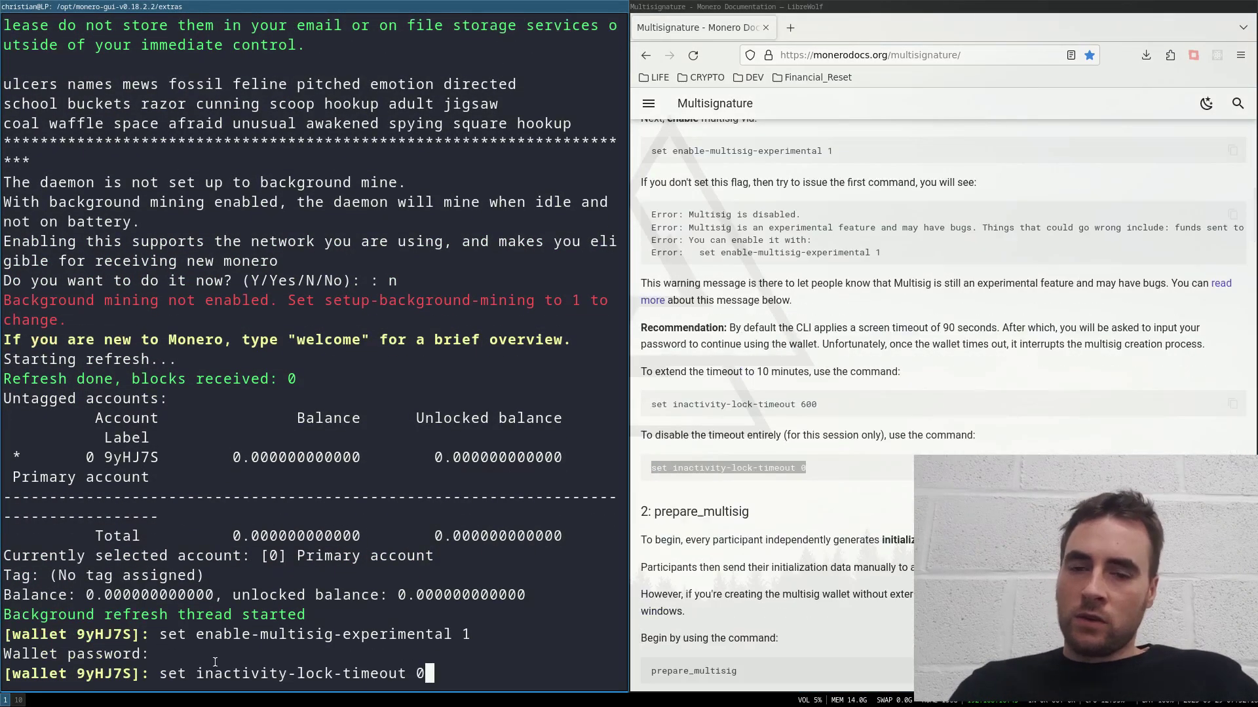
{"action": "key", "text": "Return"}
{"action": "key", "text": "Return"}
Step: Run prepare_multisig and select the resulting multisig info string
{"action": "scroll", "coordinate": [762, 373], "scroll_direction": "down", "scroll_amount": 5}
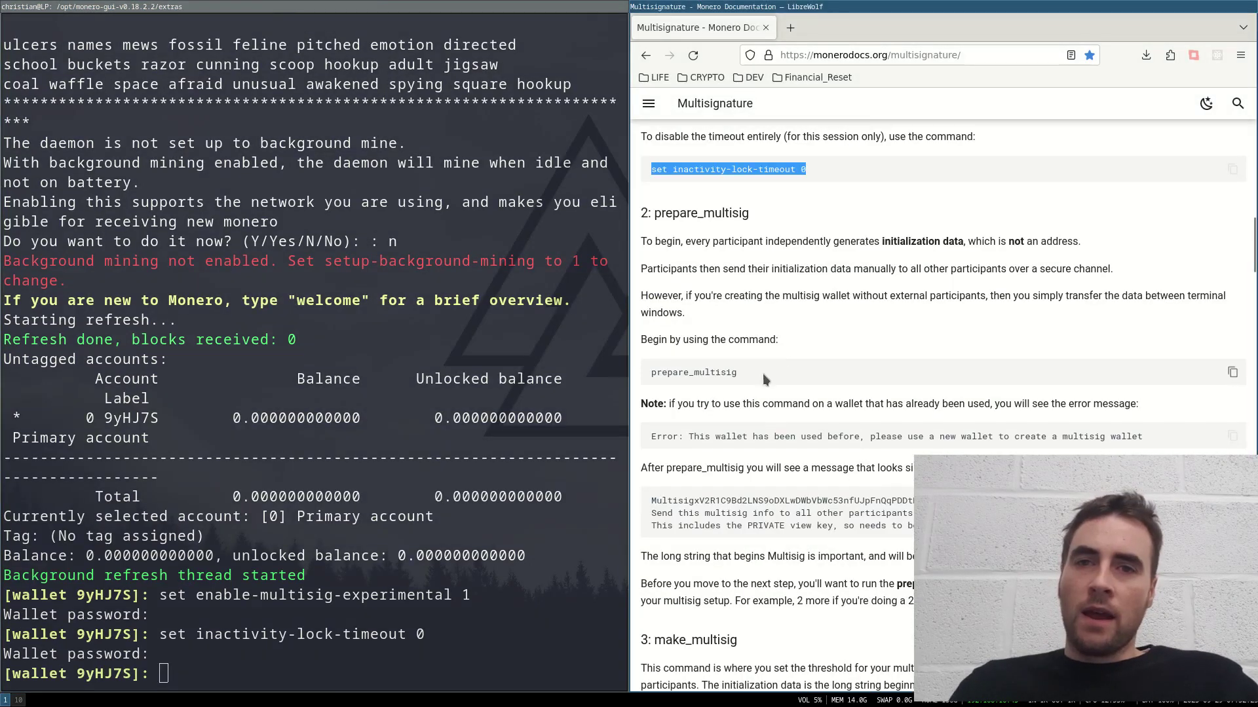
{"action": "left_click_drag", "start_coordinate": [741, 372], "coordinate": [640, 374]}
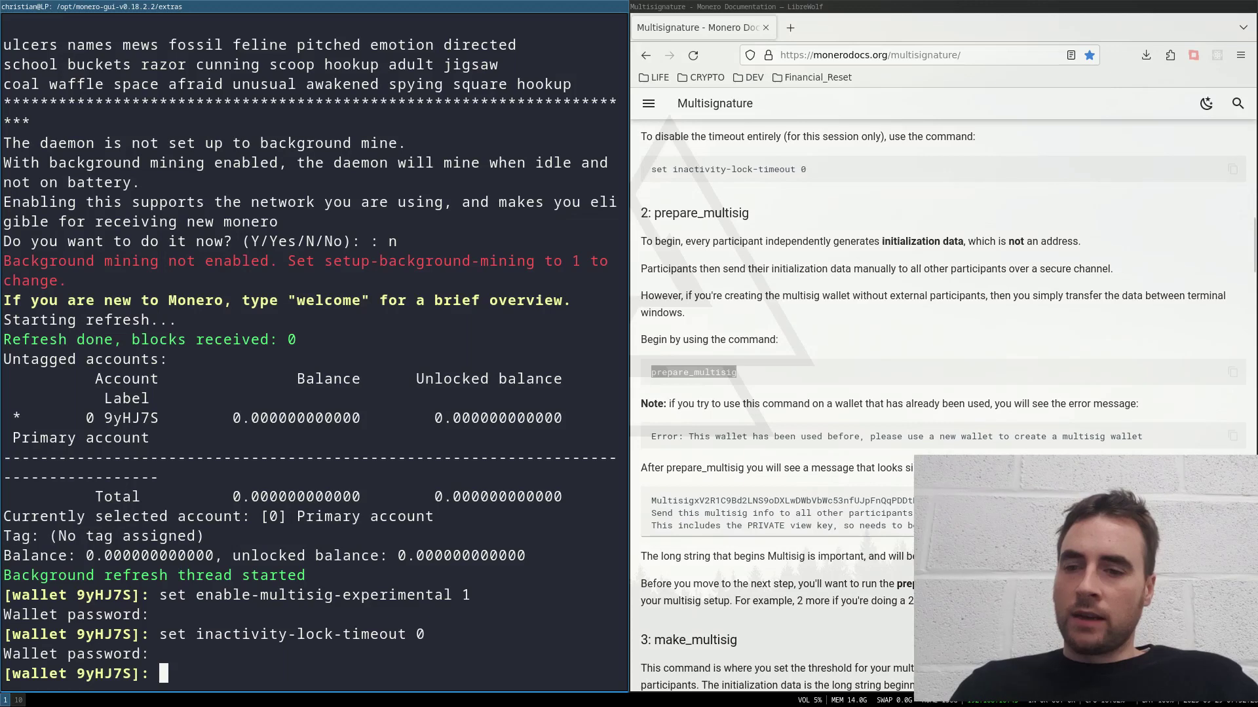
{"action": "middle_click", "coordinate": [485, 565]}
{"action": "key", "text": "Return"}
{"action": "key", "text": "Return"}
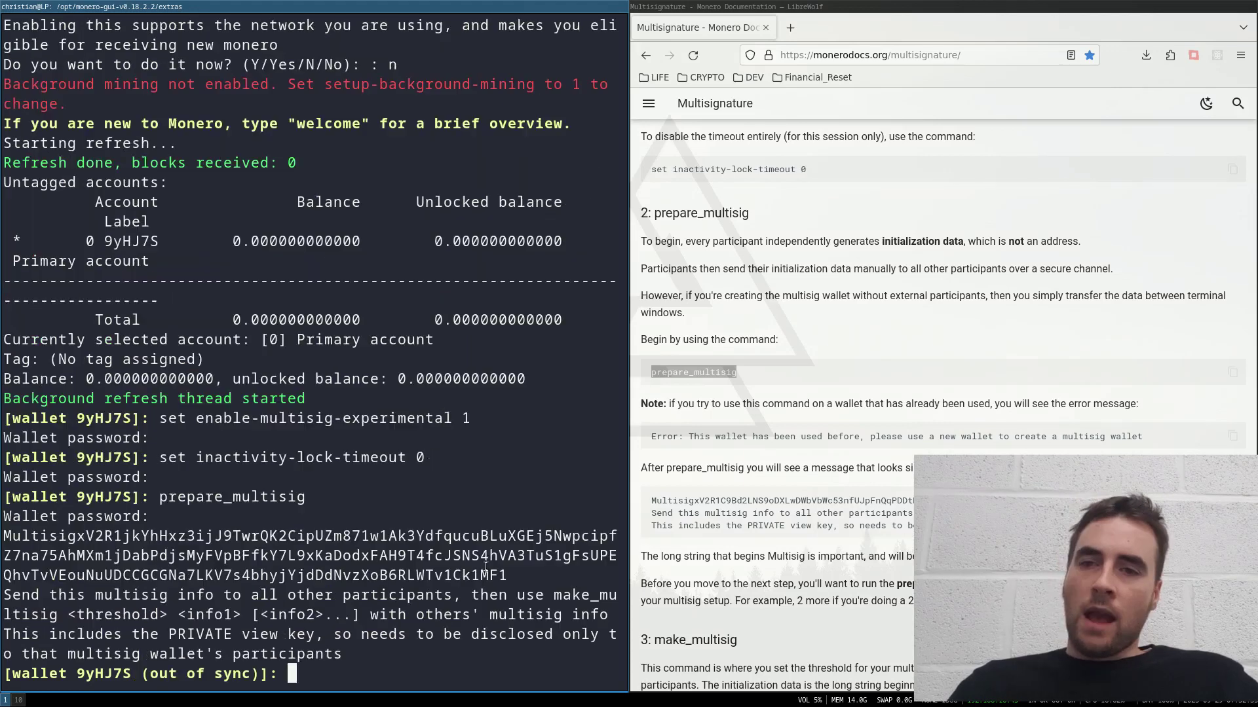
{"action": "triple_click", "coordinate": [515, 572]}
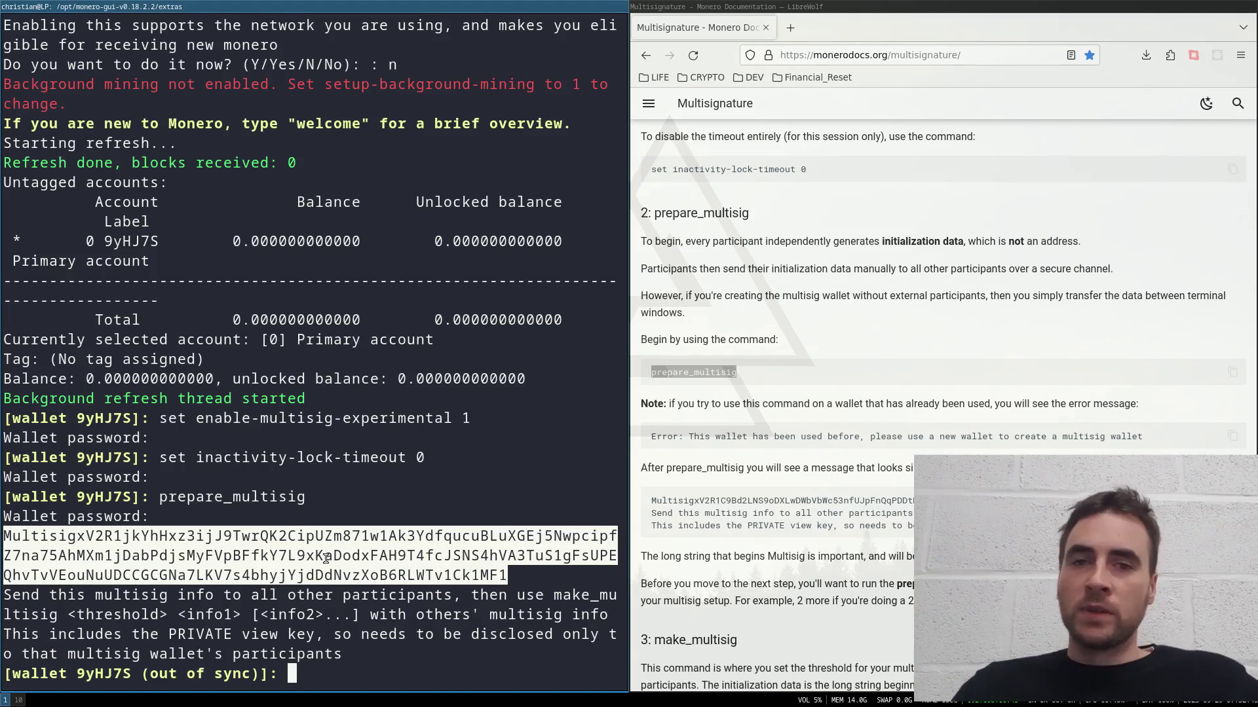
Step: Open a second terminal pane and start another ./monero-wallet-cli --testnet wallet
{"action": "key", "text": "super+Return"}
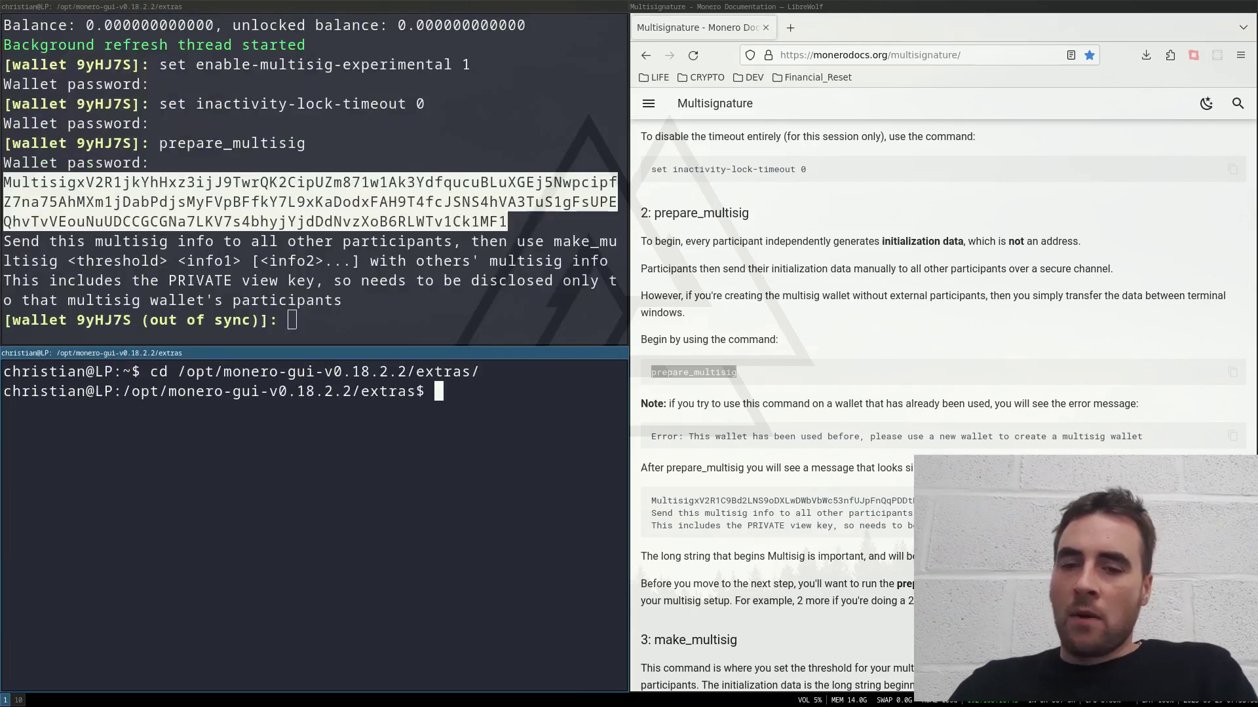
{"action": "type", "text": "./m"}
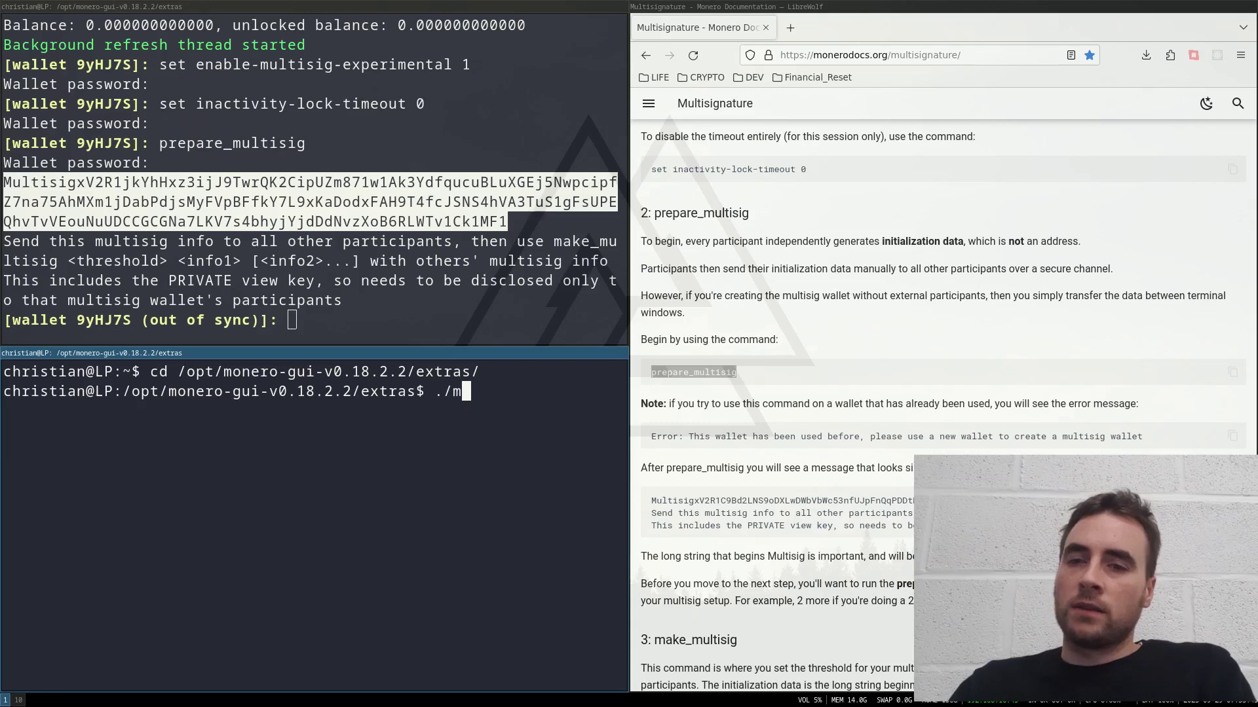
{"action": "type", "text": "onero-wallet-cli --testnet"}
{"action": "key", "text": "Return"}
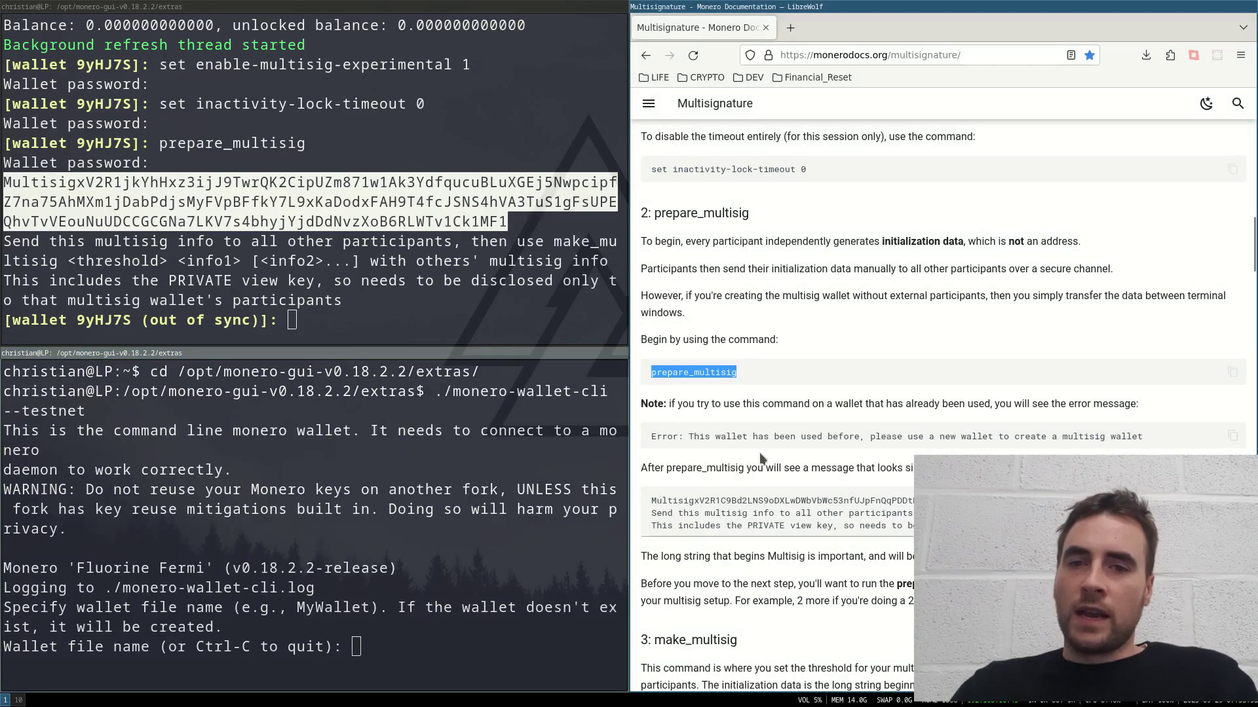
Step: Enable experimental multisig and set inactivity-lock-timeout 0 in the second wallet, entering its password
{"action": "scroll", "coordinate": [826, 419], "scroll_direction": "down", "scroll_amount": 3}
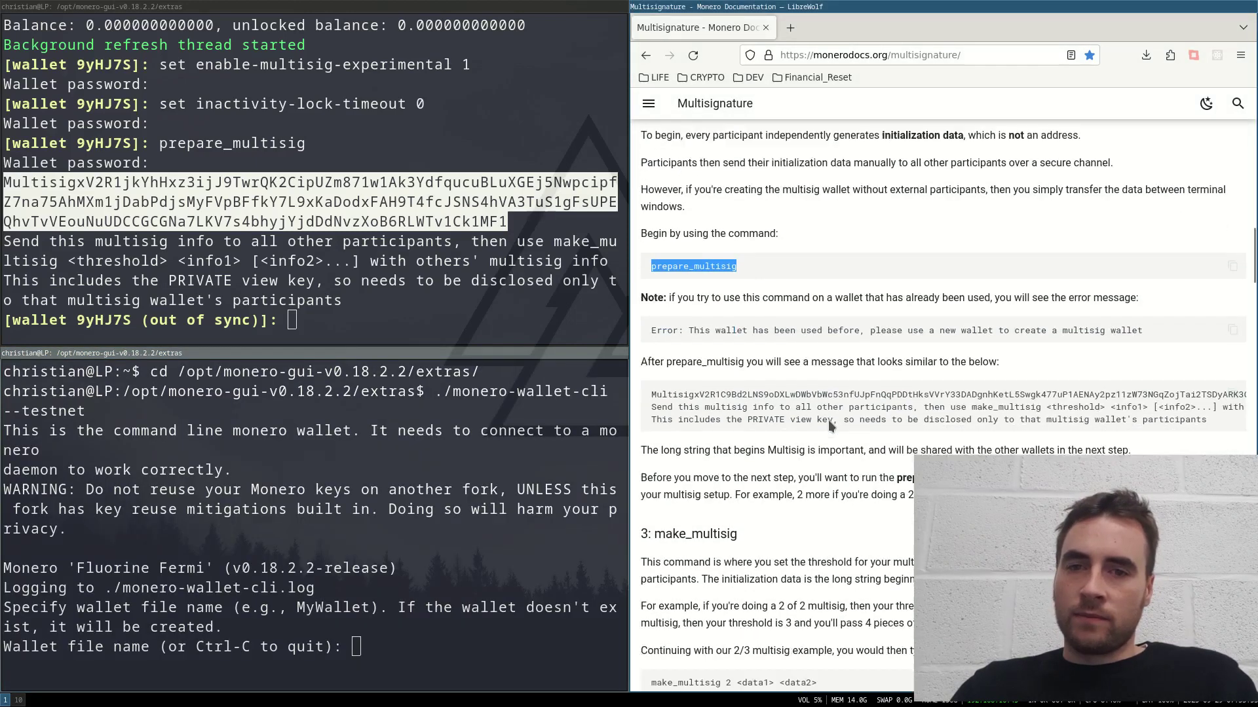
{"action": "left_click_drag", "start_coordinate": [832, 376], "coordinate": [651, 376]}
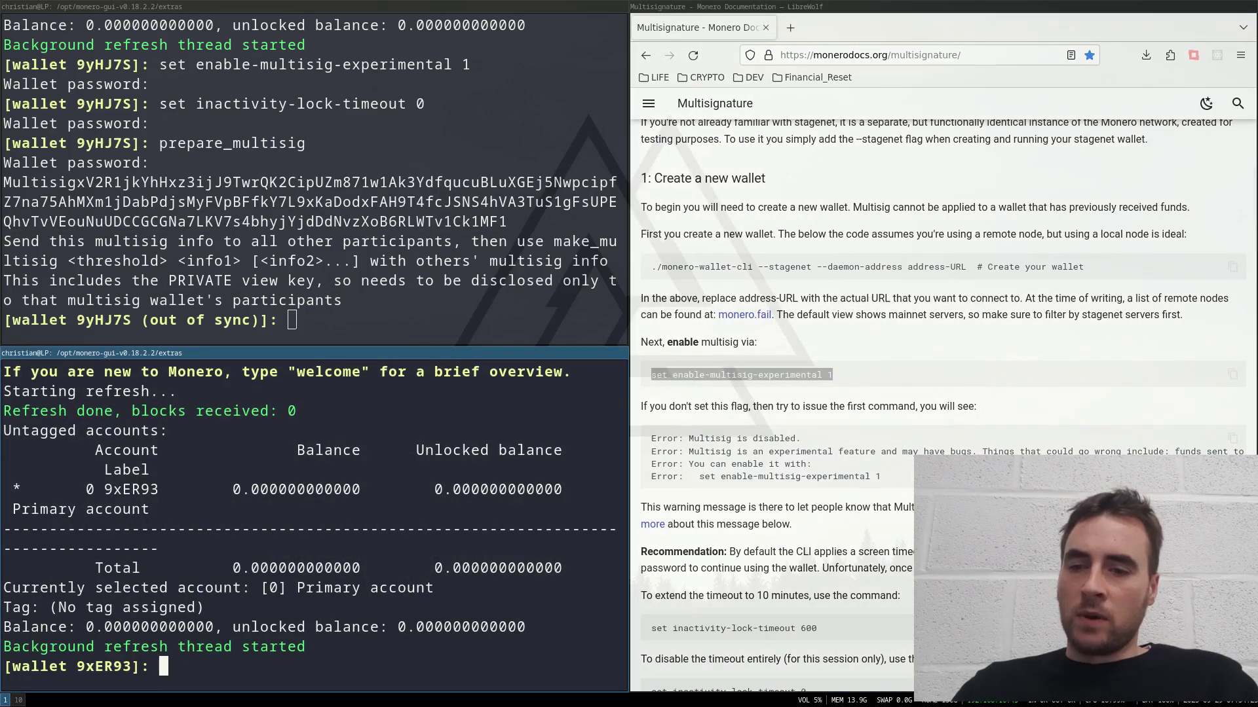
{"action": "middle_click", "coordinate": [329, 615]}
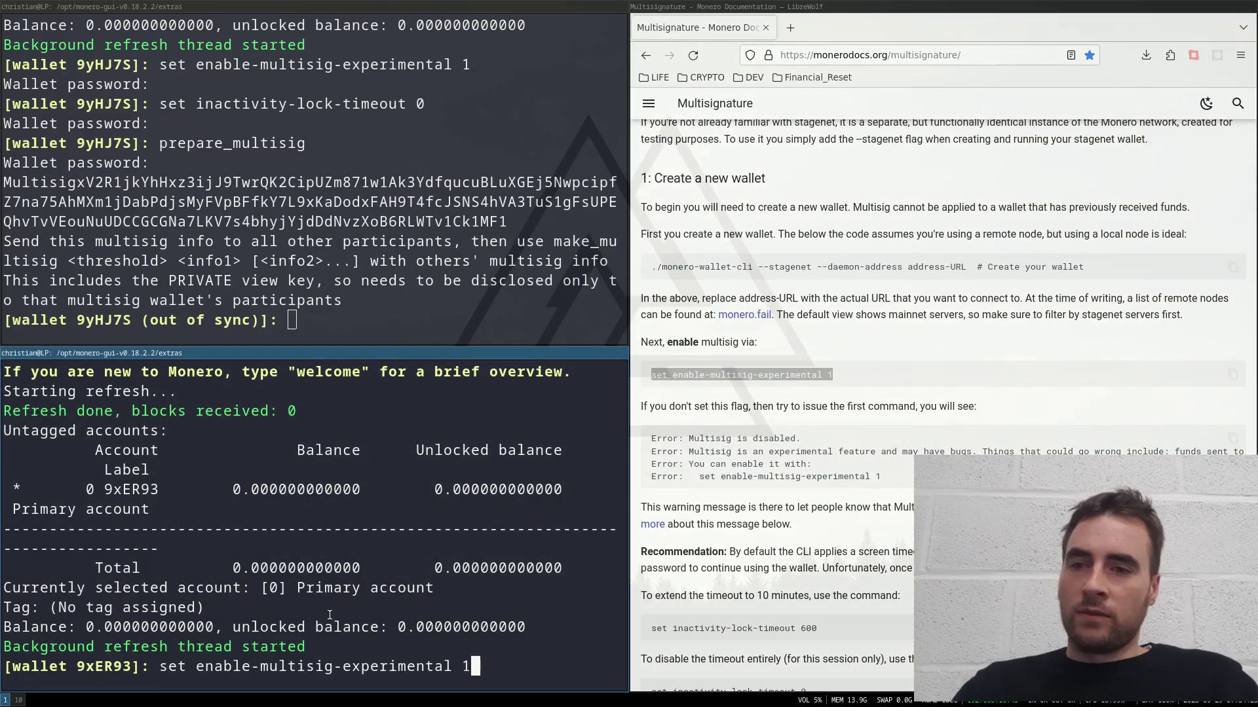
{"action": "key", "text": "Return"}
{"action": "key", "text": "Return"}
{"action": "scroll", "coordinate": [806, 393], "scroll_direction": "down", "scroll_amount": 5}
{"action": "left_click_drag", "start_coordinate": [806, 393], "coordinate": [651, 398]}
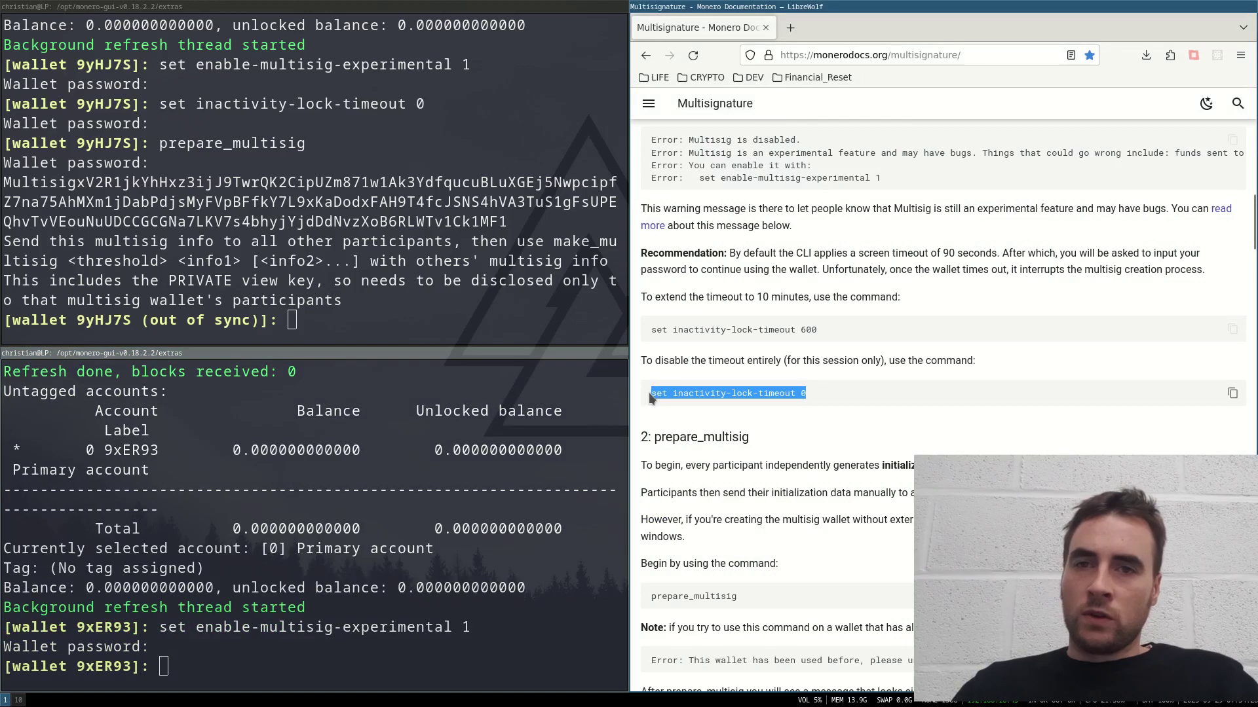
{"action": "middle_click", "coordinate": [329, 615]}
{"action": "key", "text": "Return"}
{"action": "key", "text": "Return"}
Step: Run prepare_multisig in the second wallet and select both wallets' Multisig info strings
{"action": "scroll", "coordinate": [806, 393], "scroll_direction": "down", "scroll_amount": 3}
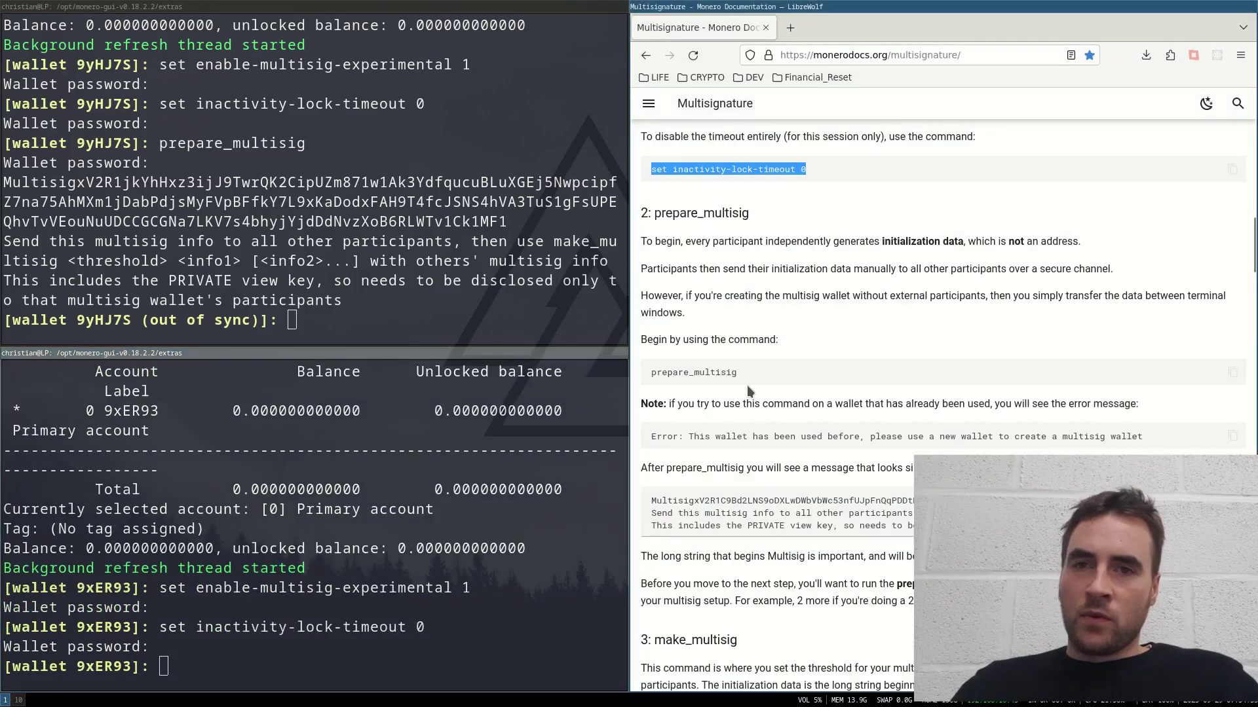
{"action": "left_click_drag", "start_coordinate": [747, 372], "coordinate": [643, 375]}
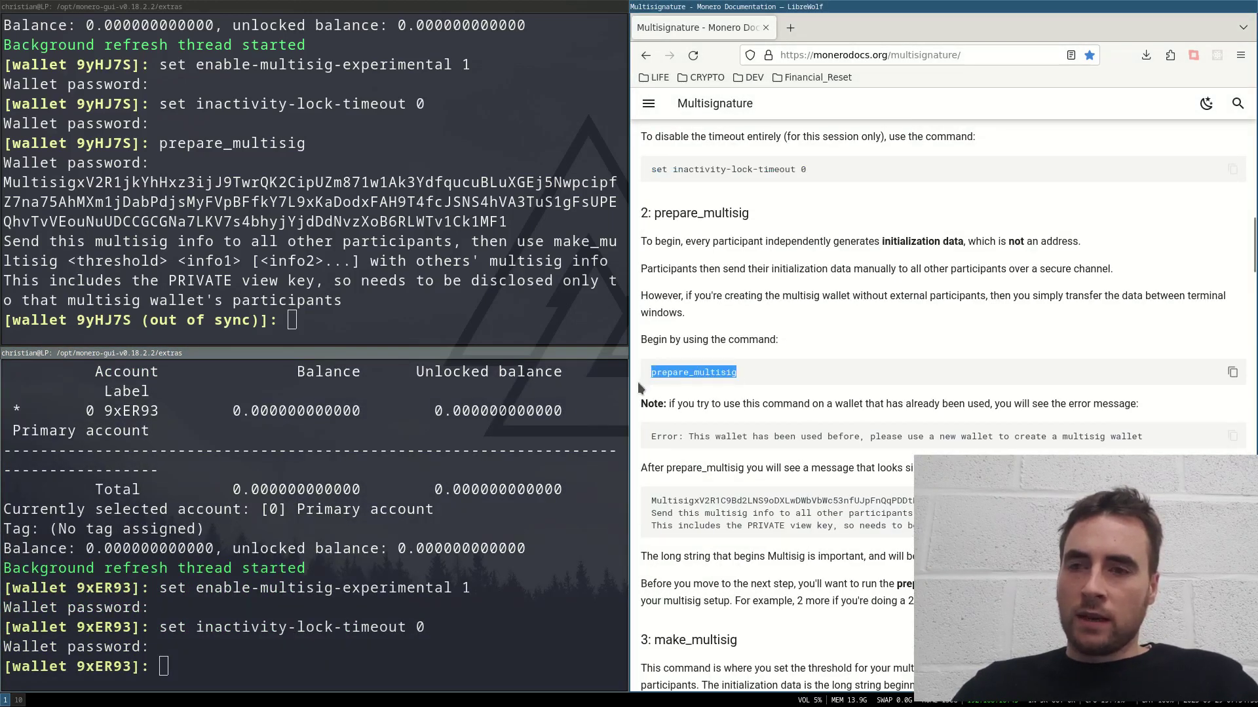
{"action": "middle_click", "coordinate": [393, 458]}
{"action": "key", "text": "Return"}
{"action": "key", "text": "Return"}
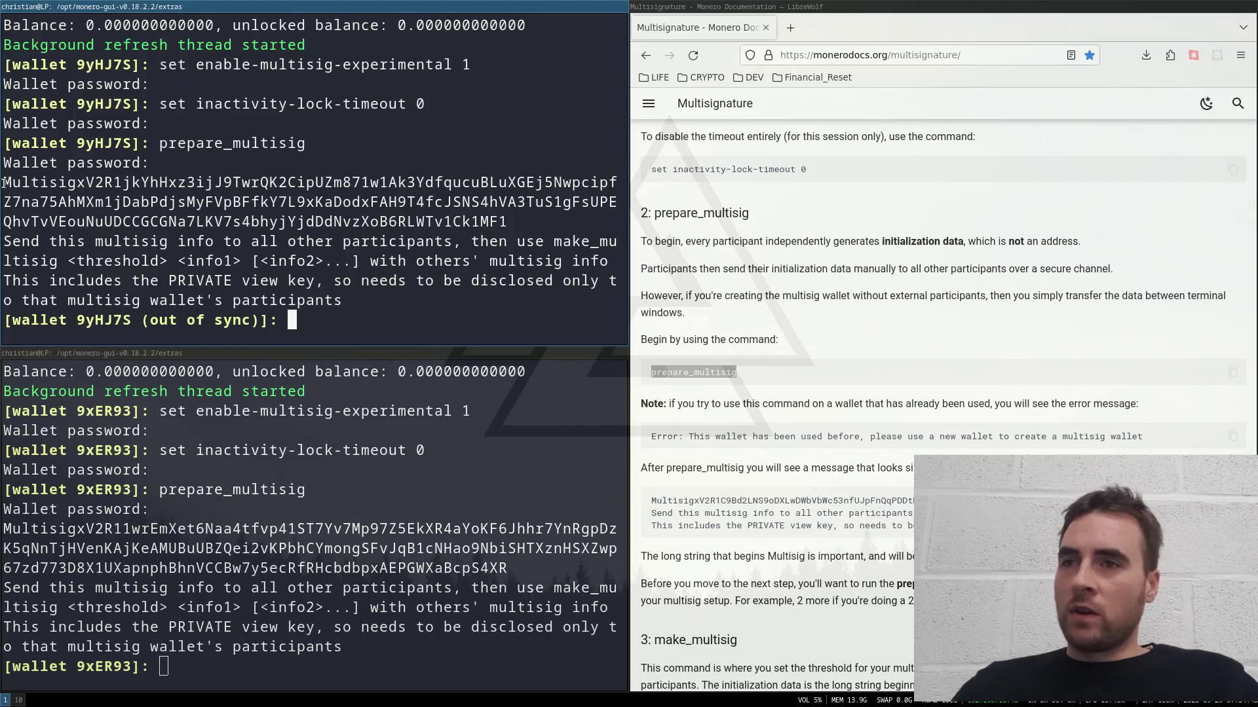
{"action": "left_click_drag", "start_coordinate": [4, 182], "coordinate": [562, 227]}
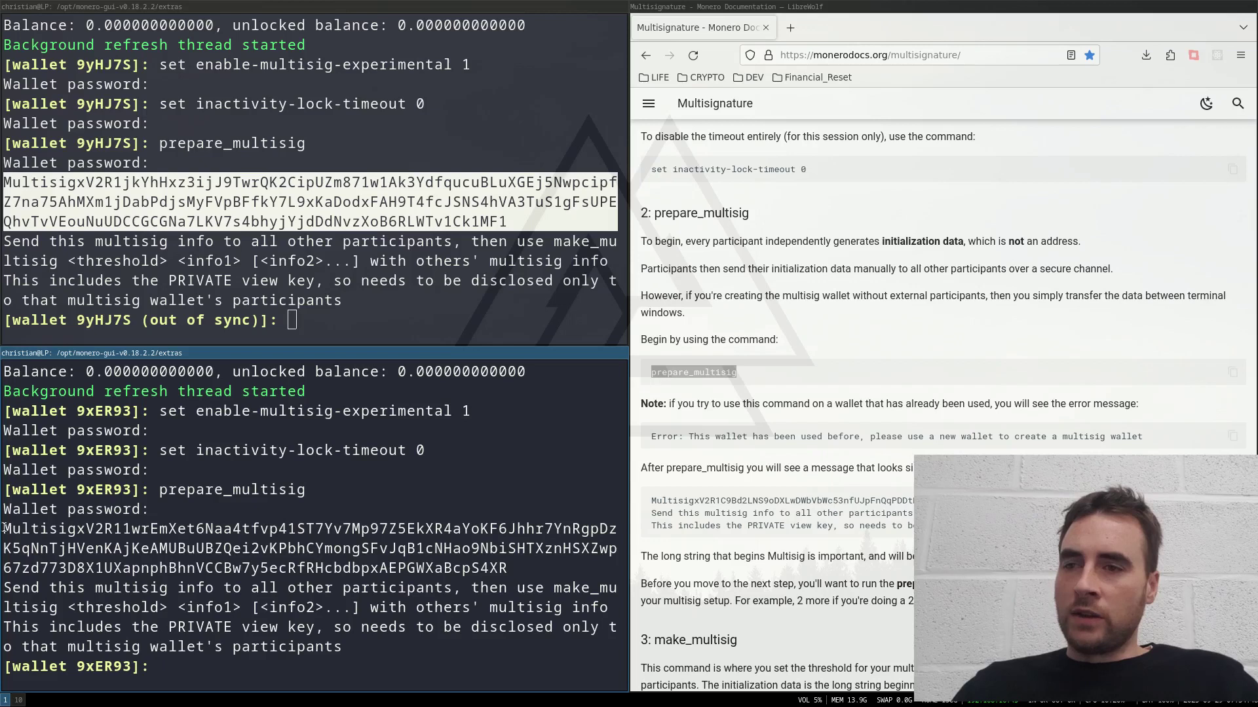
{"action": "left_click_drag", "start_coordinate": [7, 530], "coordinate": [508, 567]}
{"action": "key", "text": "super+c"}
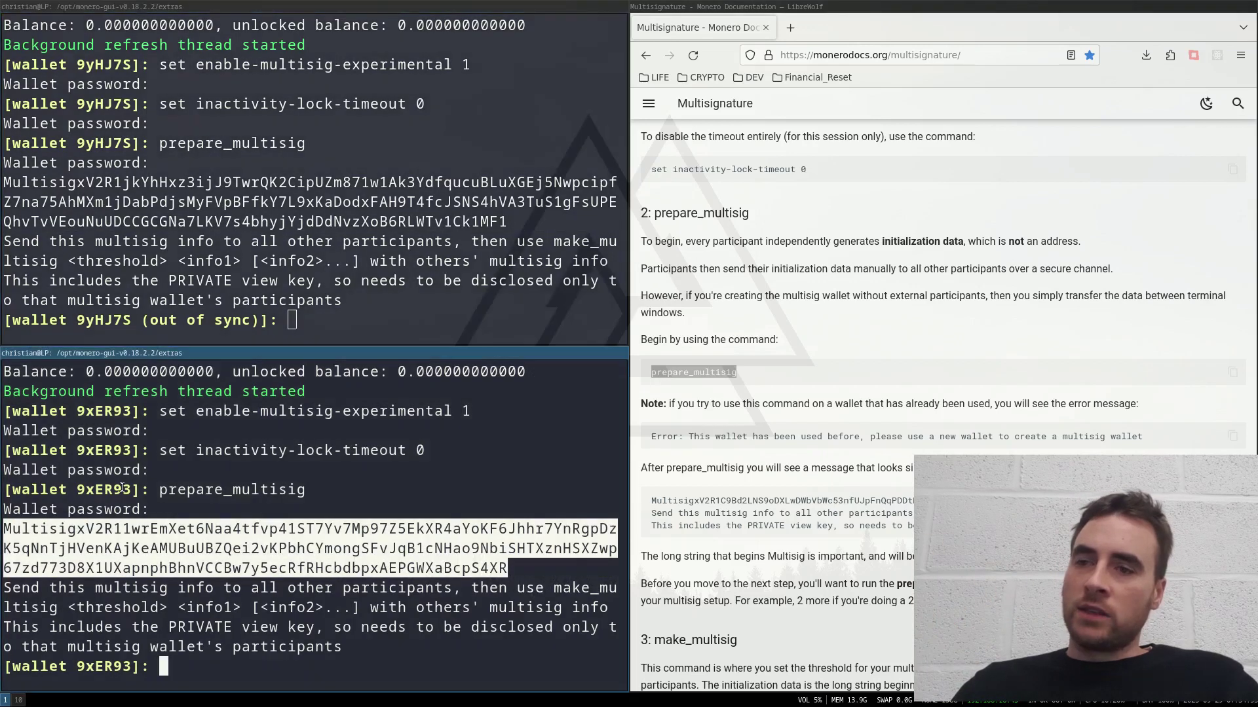
Step: Build a make_multisig 2 command in the first wallet from both wallets' multisig info strings
{"action": "scroll", "coordinate": [944, 442], "scroll_direction": "down", "scroll_amount": 2}
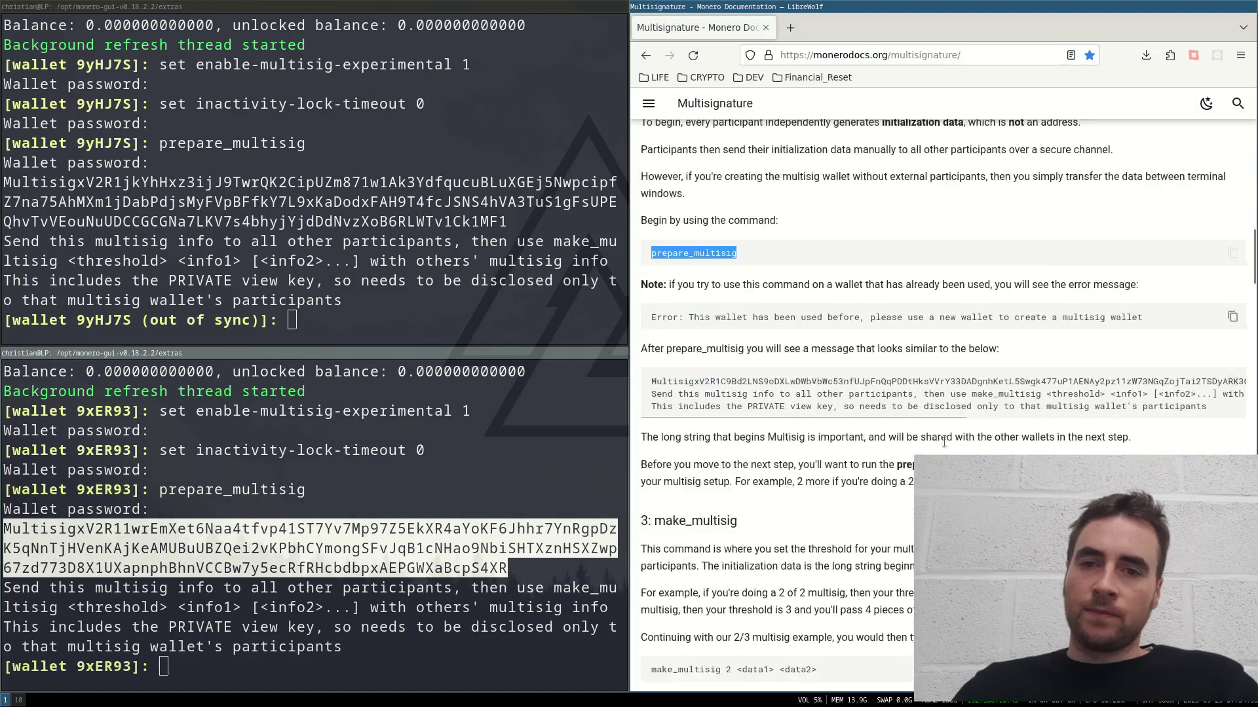
{"action": "scroll", "coordinate": [677, 430], "scroll_direction": "down", "scroll_amount": 4}
{"action": "scroll", "coordinate": [676, 429], "scroll_direction": "up", "scroll_amount": 1}
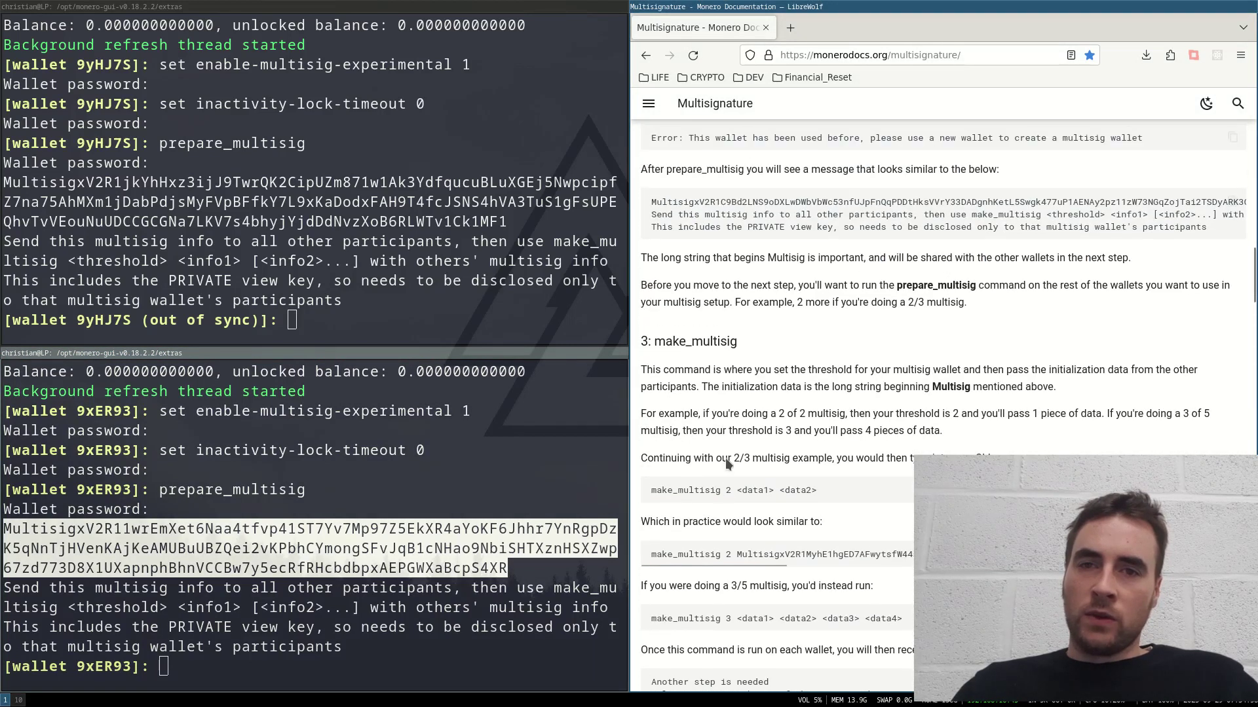
{"action": "left_click_drag", "start_coordinate": [668, 492], "coordinate": [726, 490]}
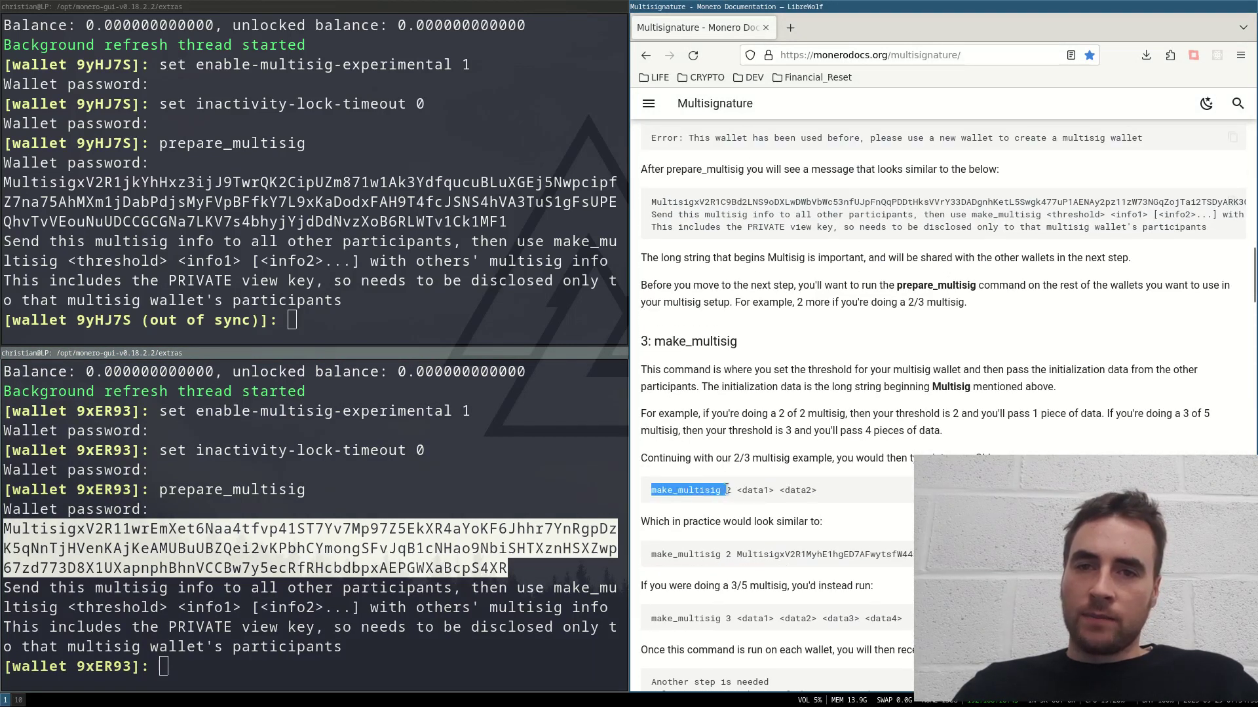
{"action": "middle_click", "coordinate": [4, 180]}
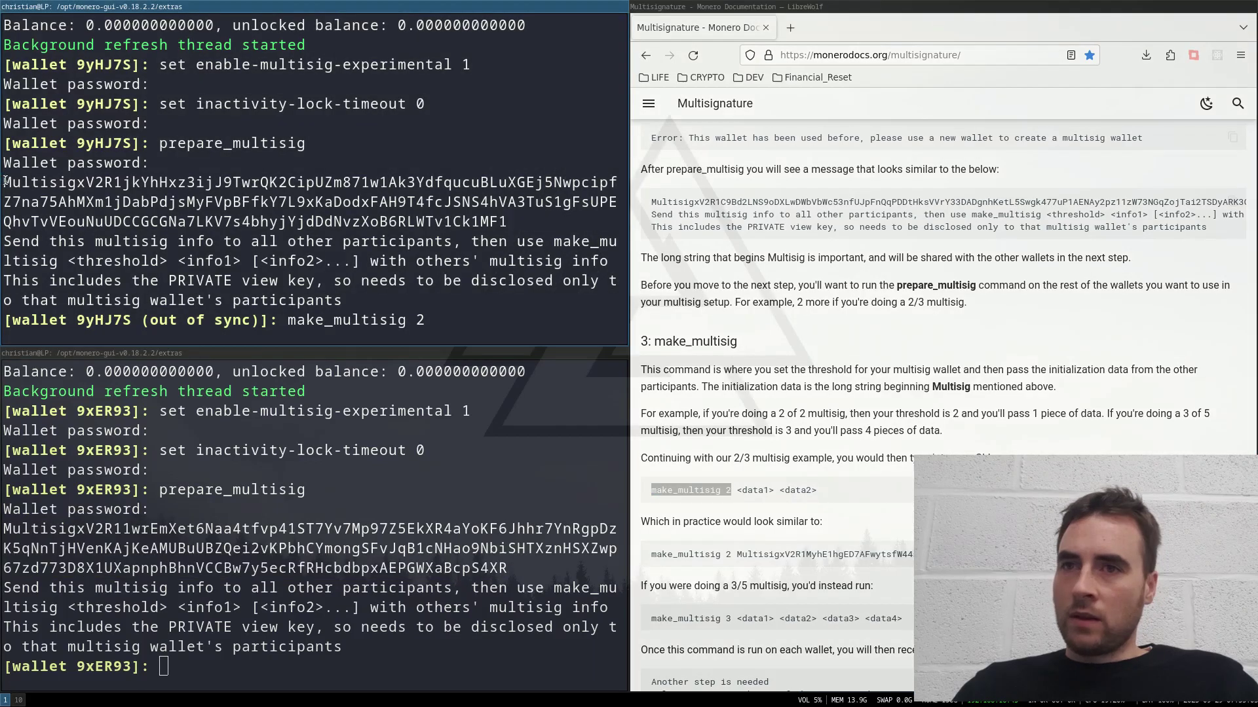
{"action": "left_click_drag", "start_coordinate": [5, 180], "coordinate": [536, 227]}
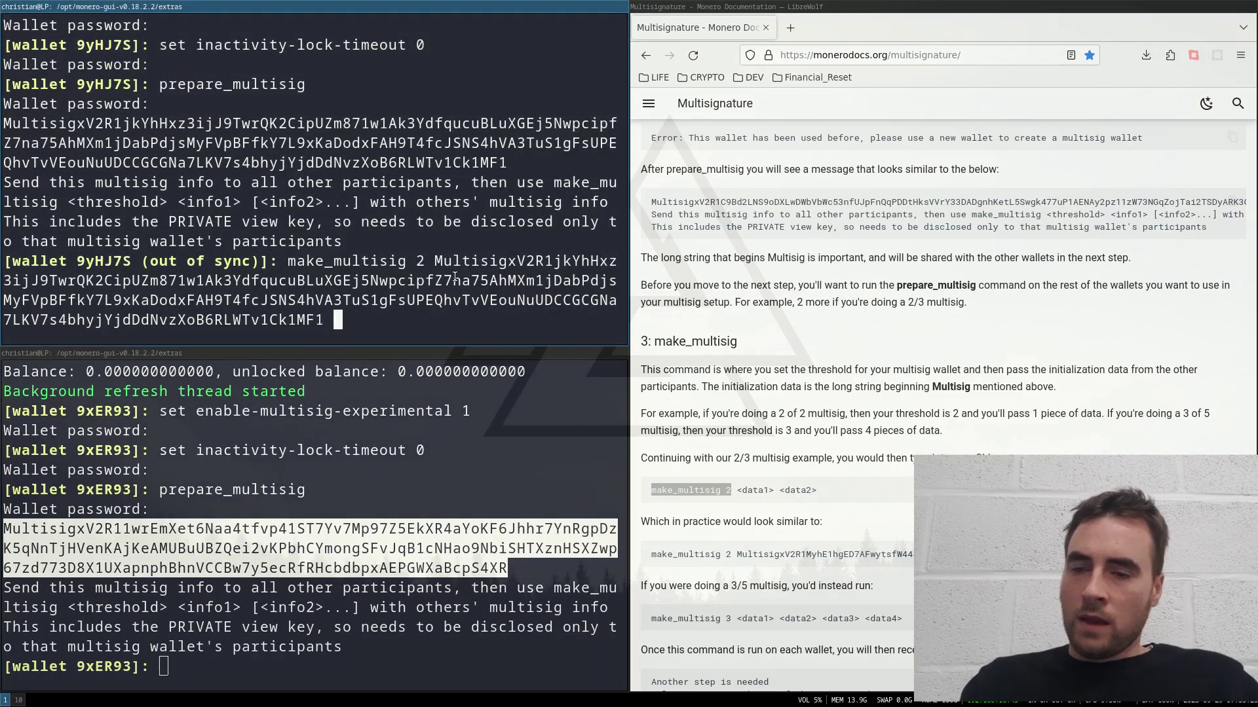
{"action": "middle_click", "coordinate": [455, 278]}
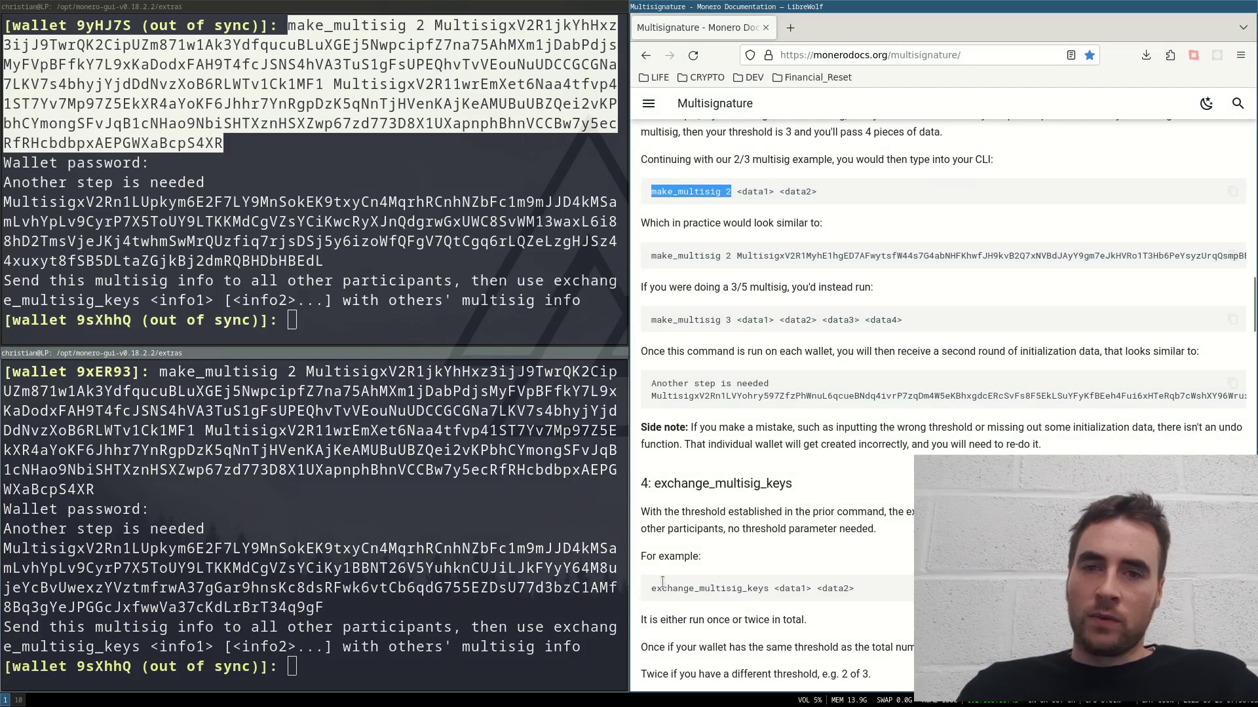
Step: Run exchange_multisig_keys in the first wallet with both wallets' second-round multisig info
{"action": "scroll", "coordinate": [665, 579], "scroll_direction": "down", "scroll_amount": 3}
{"action": "left_click_drag", "start_coordinate": [651, 364], "coordinate": [797, 385]}
{"action": "double_click", "coordinate": [773, 365]}
{"action": "key", "text": "super+c"}
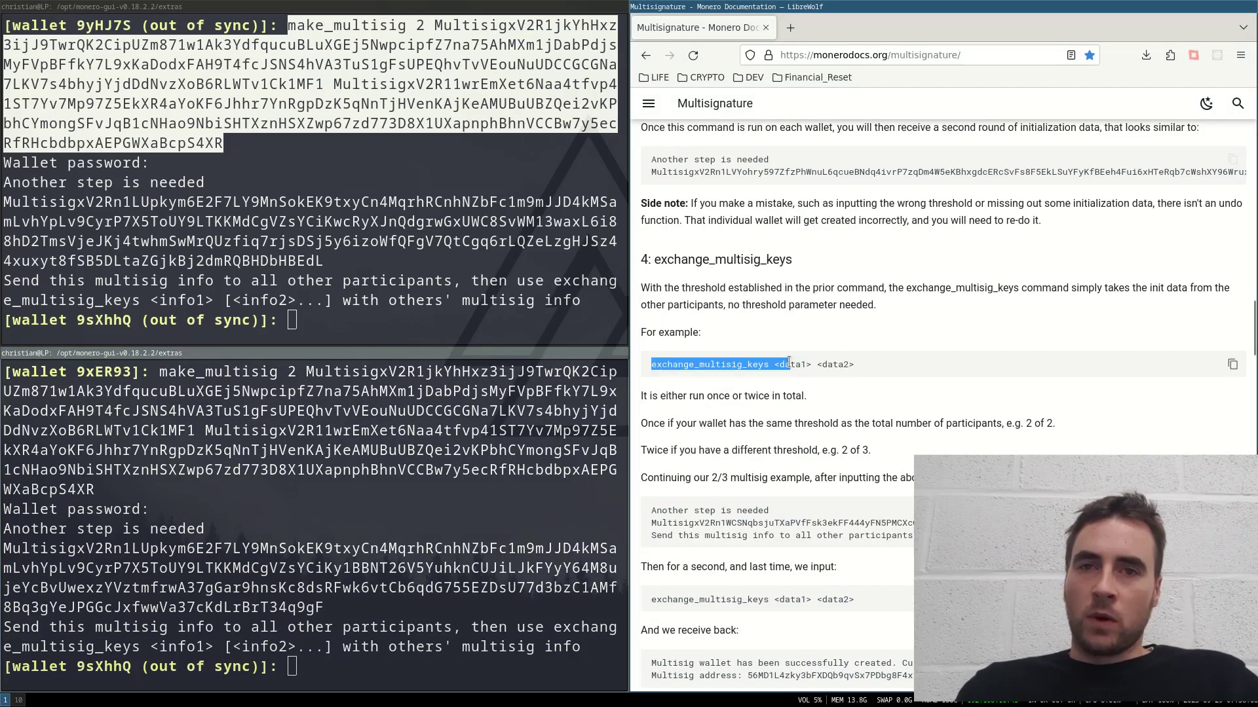
{"action": "left_click", "coordinate": [777, 364]}
{"action": "double_click", "coordinate": [772, 364]}
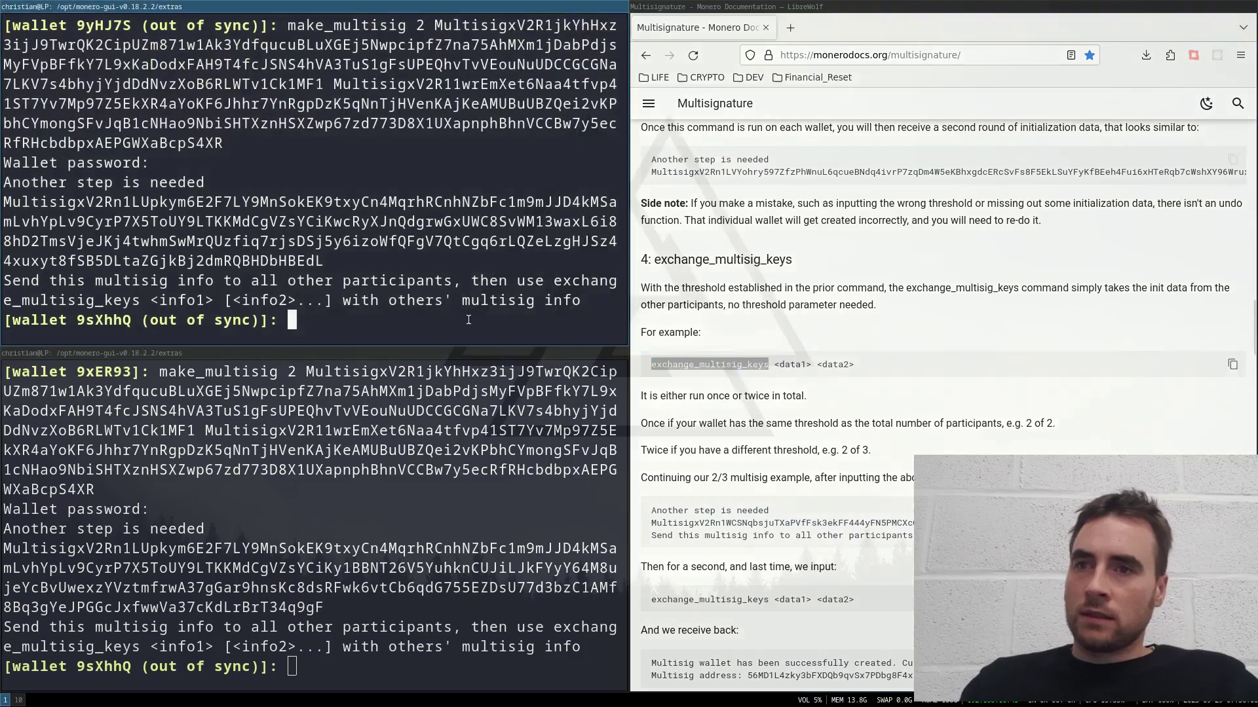
{"action": "middle_click", "coordinate": [7, 201]}
{"action": "left_click_drag", "start_coordinate": [5, 201], "coordinate": [324, 261]}
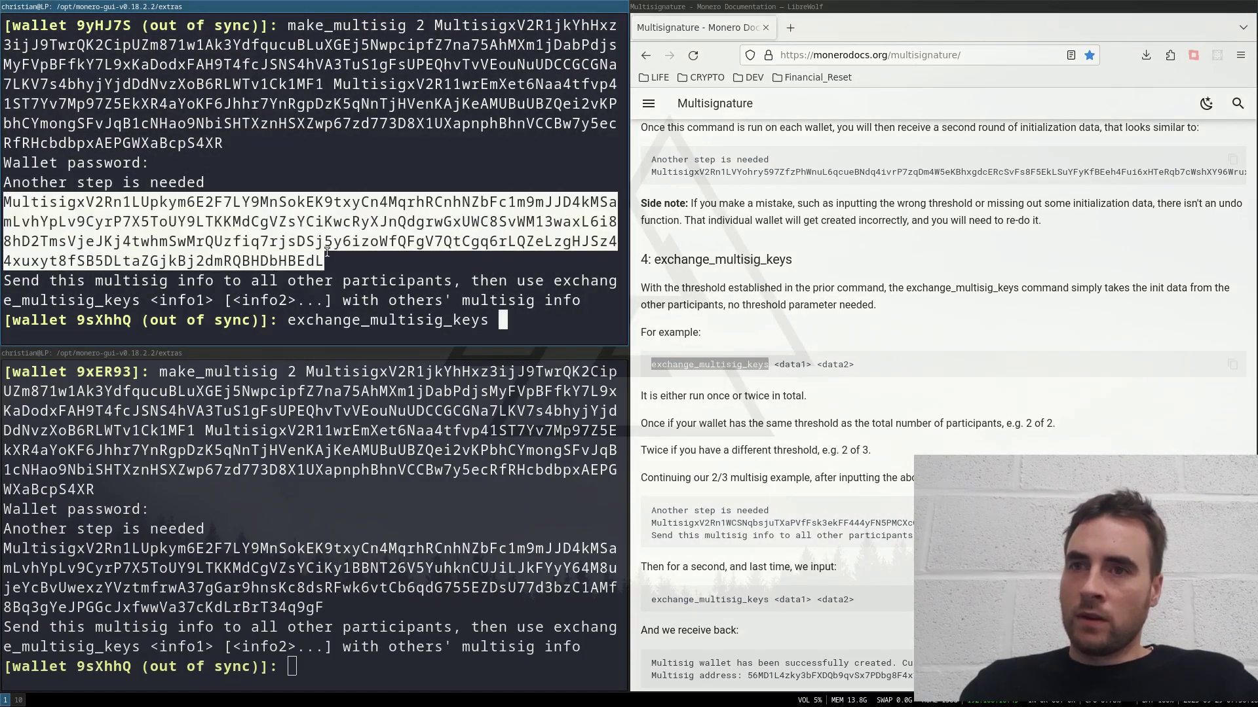
{"action": "middle_click", "coordinate": [521, 305]}
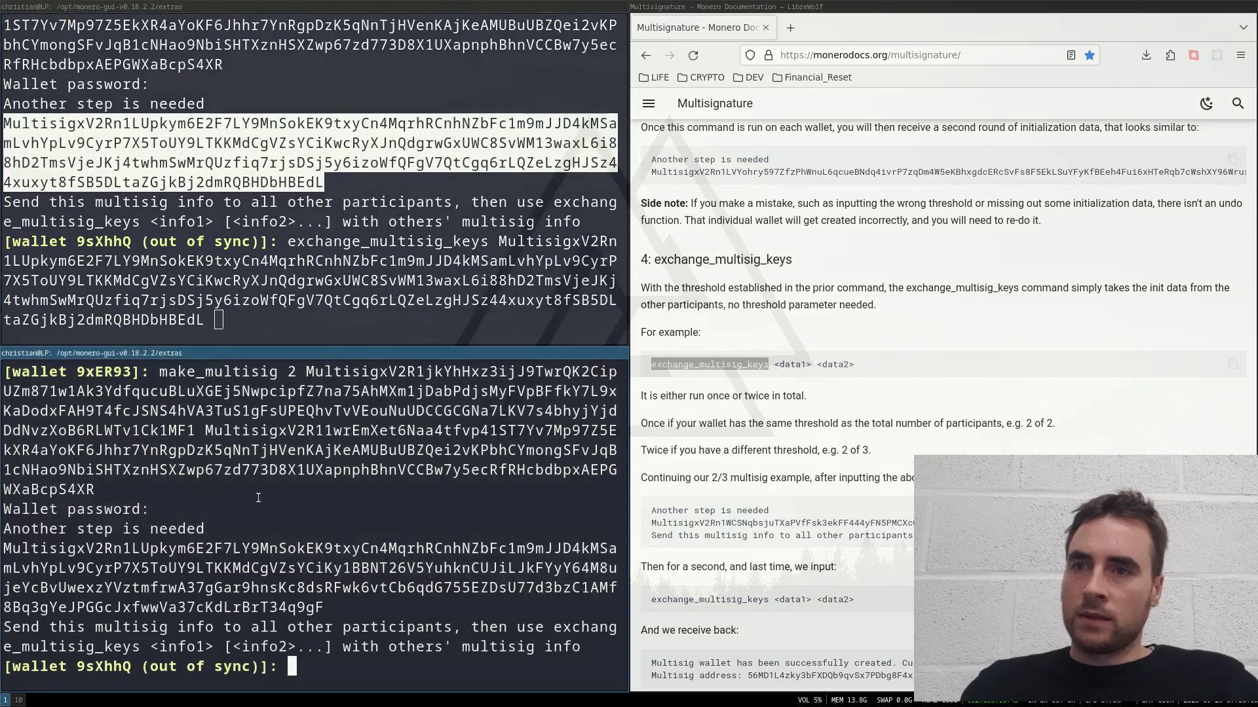
{"action": "left_click_drag", "start_coordinate": [5, 548], "coordinate": [325, 607]}
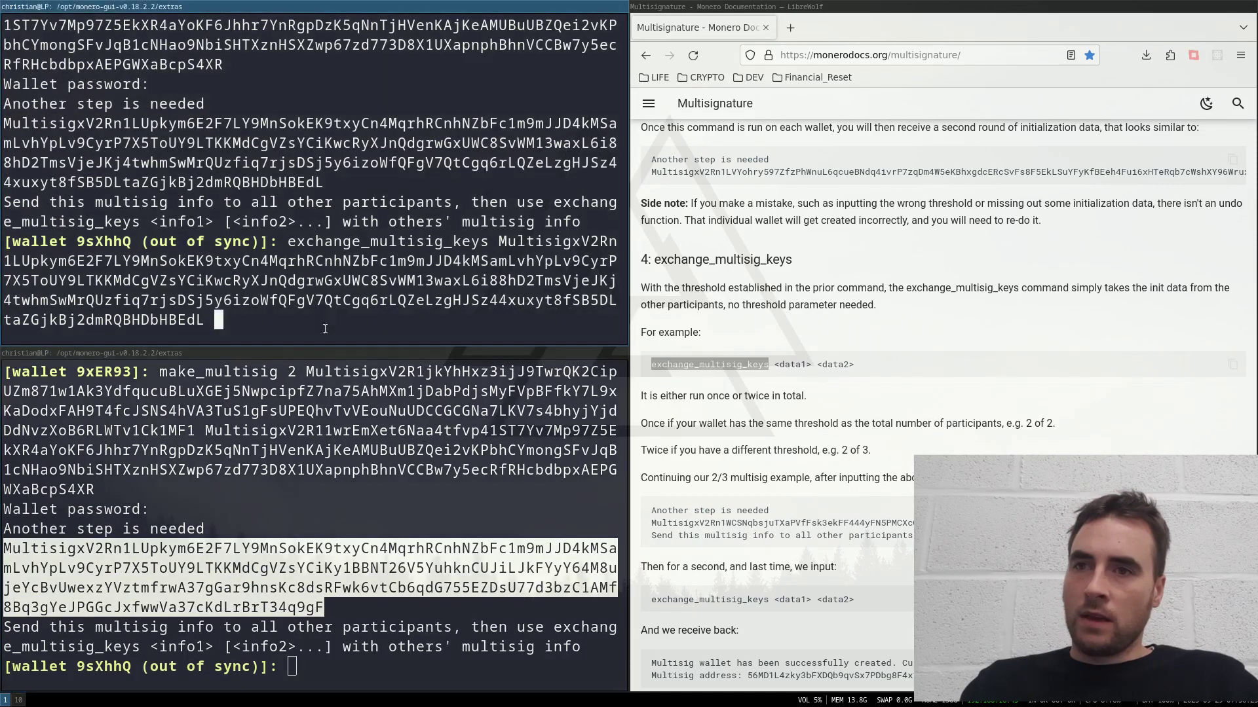
{"action": "middle_click", "coordinate": [335, 307]}
{"action": "key", "text": "Return"}
{"action": "key", "text": "Return"}
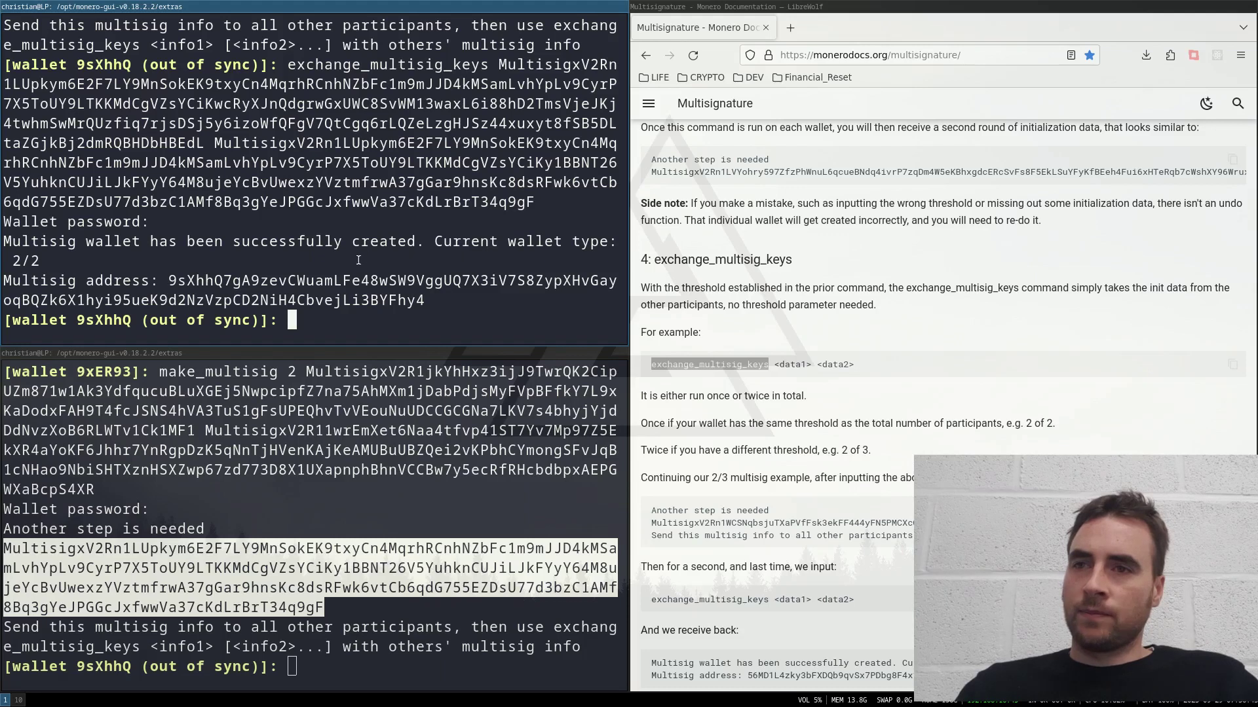
Step: Run wallet_info and highlight the 'Type: 2/2 multisig' line
{"action": "scroll", "coordinate": [358, 260], "scroll_direction": "up", "scroll_amount": 2}
{"action": "left_click_drag", "start_coordinate": [289, 163], "coordinate": [532, 305]}
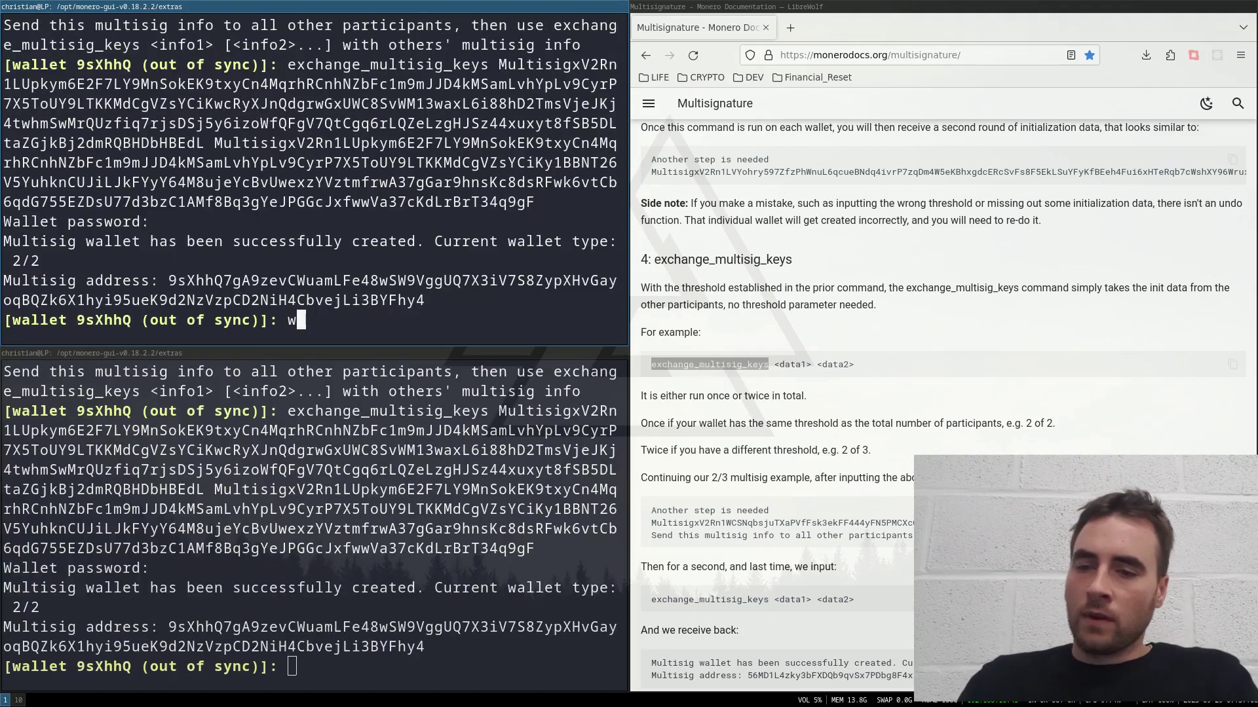
{"action": "type", "text": "allet_in"}
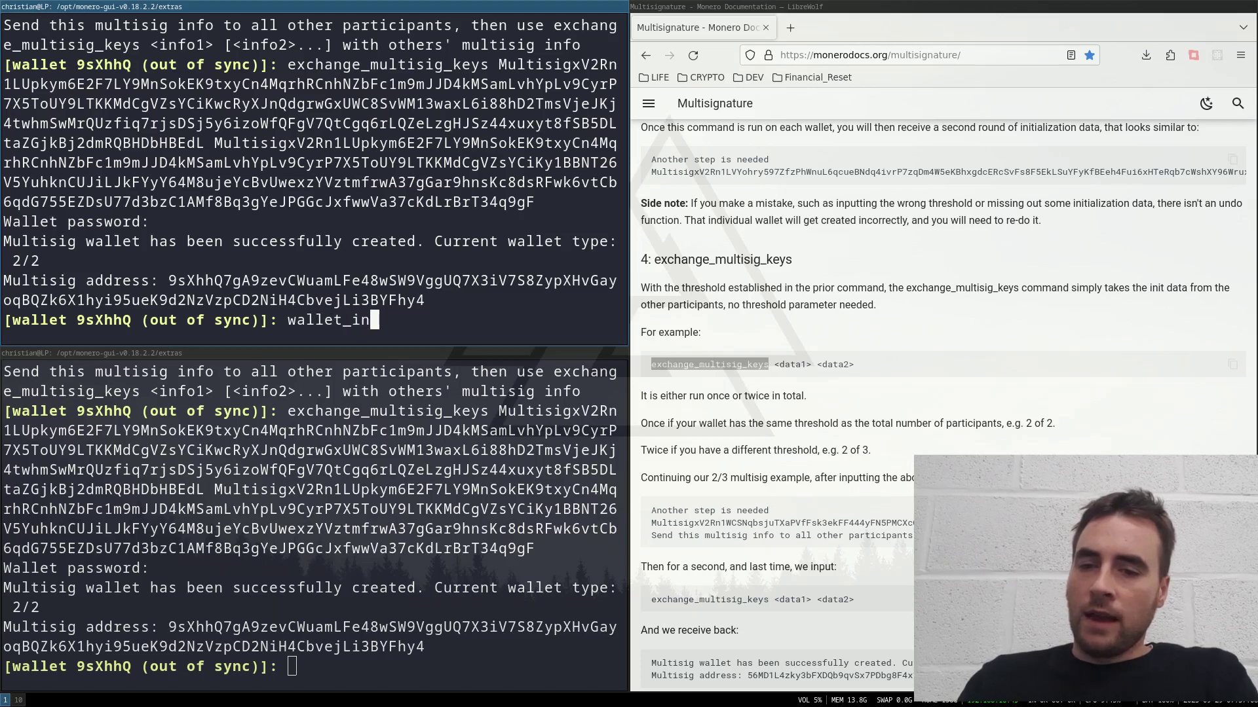
{"action": "type", "text": "fo"}
{"action": "key", "text": "Return"}
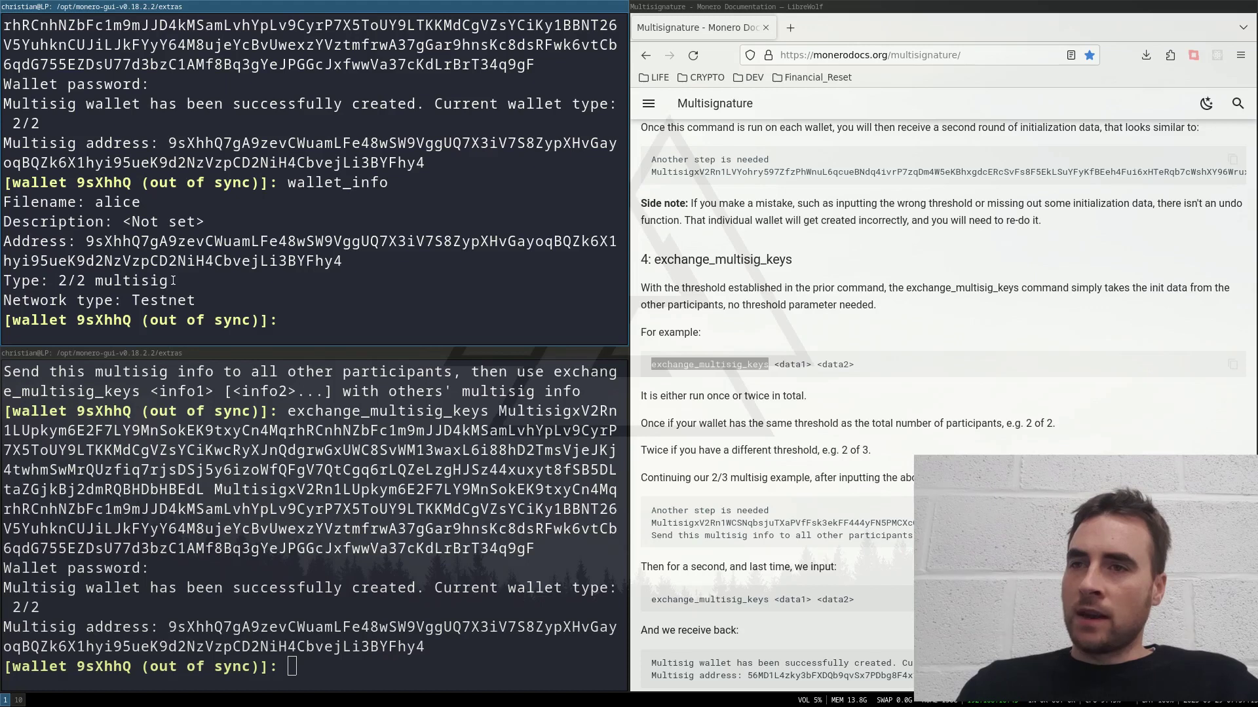
{"action": "left_click_drag", "start_coordinate": [167, 283], "coordinate": [8, 283]}
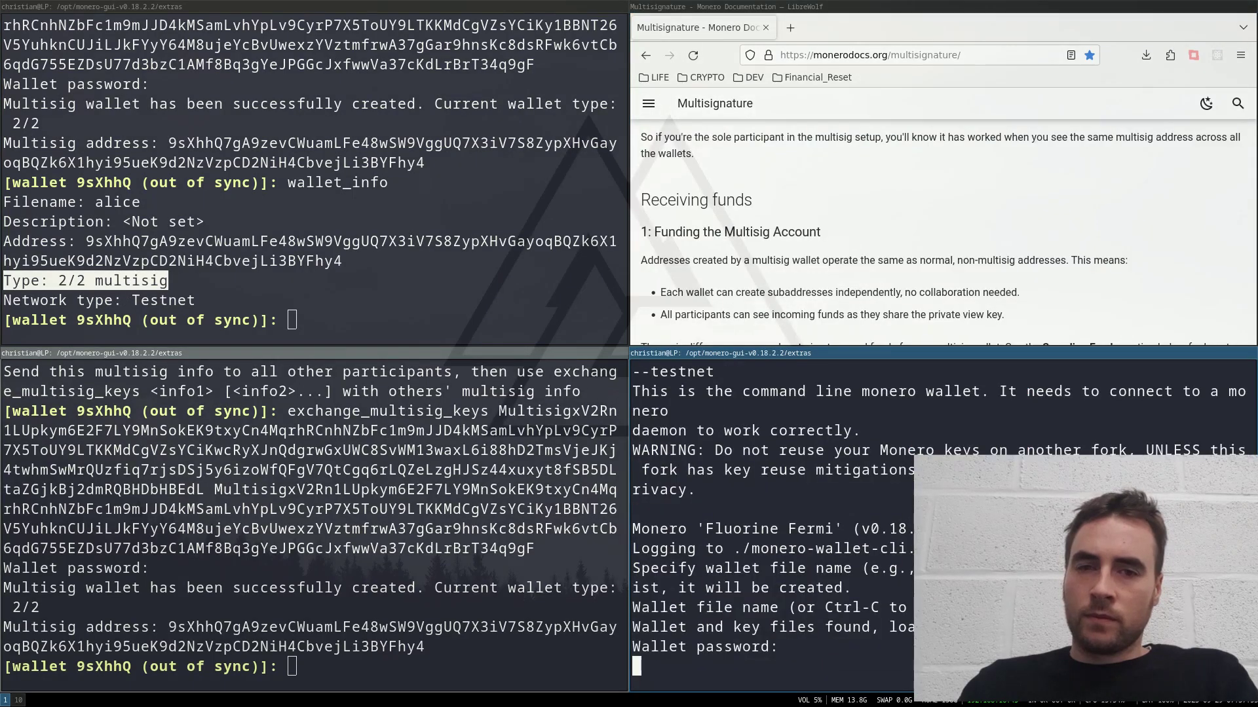
Step: Unlock the other wallet with its password and display its wallet_info
{"action": "key", "text": "Return"}
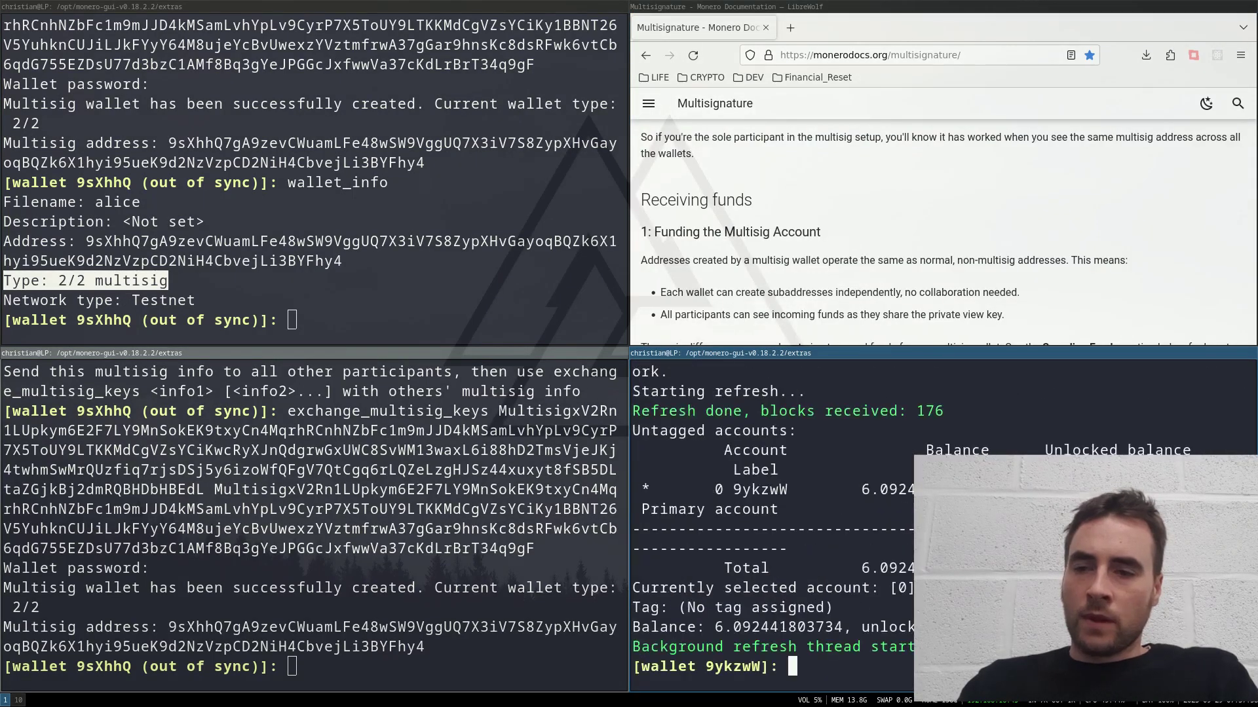
{"action": "type", "text": "walle"}
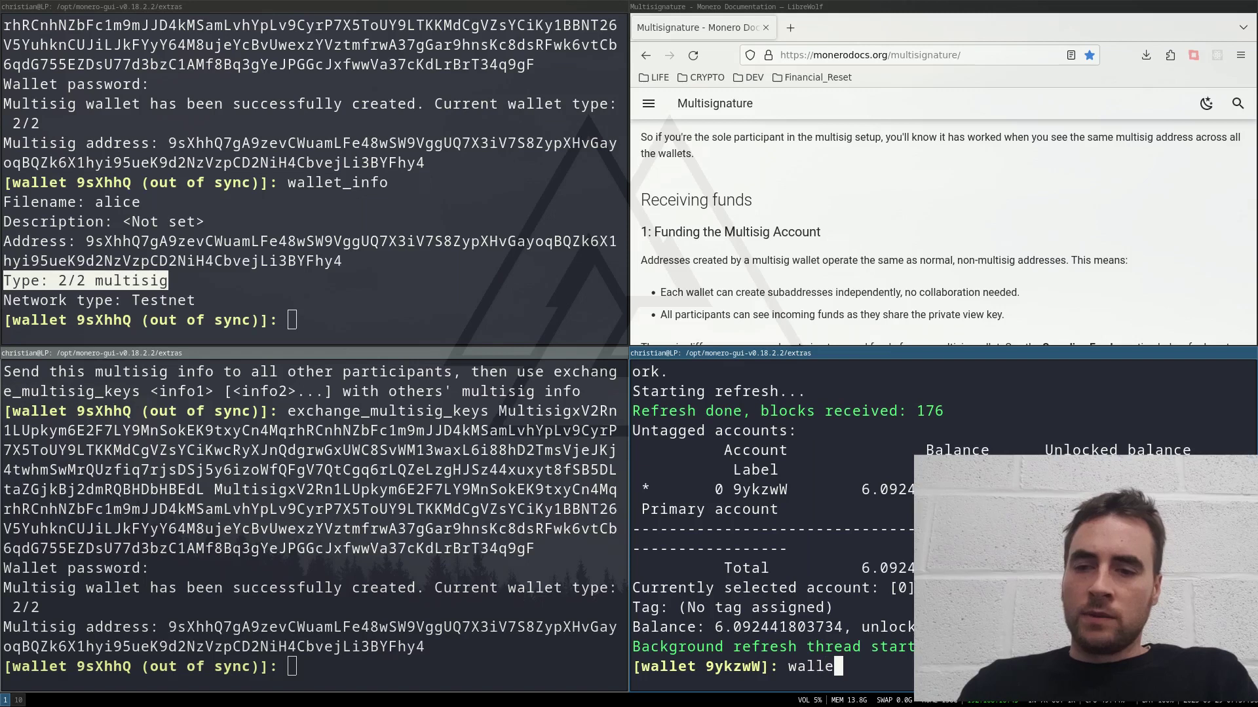
{"action": "type", "text": "t_info"}
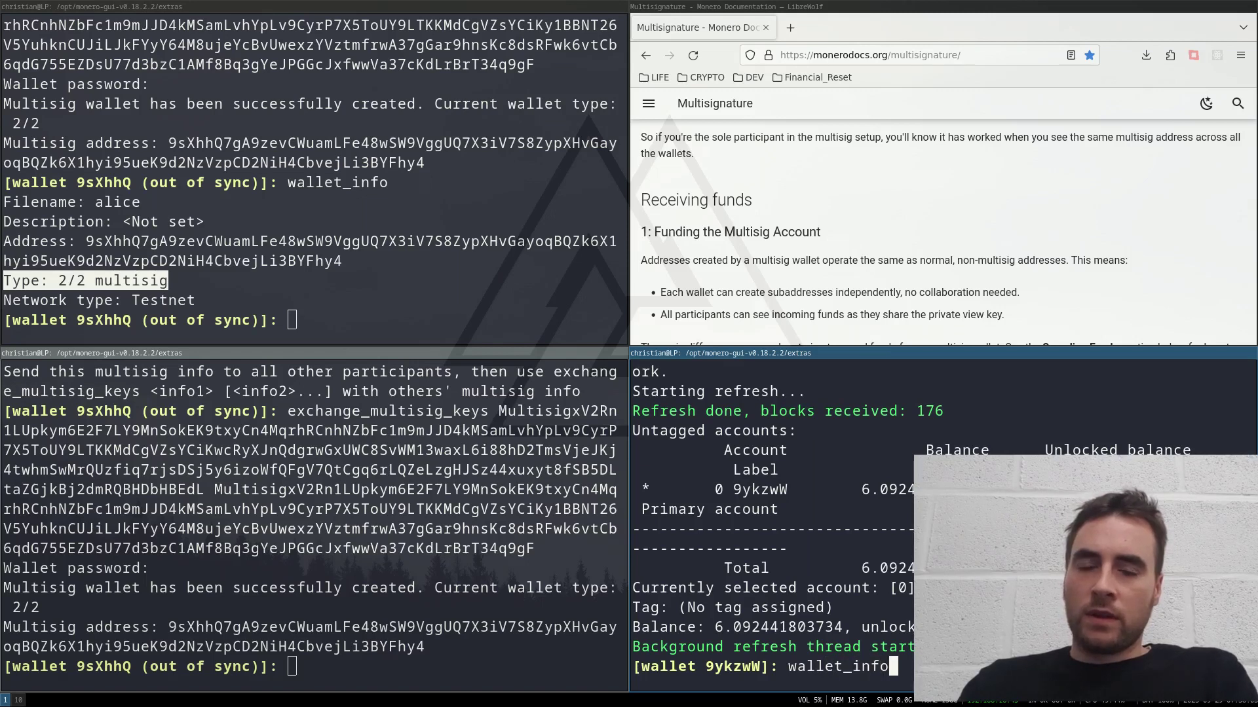
{"action": "key", "text": "Return"}
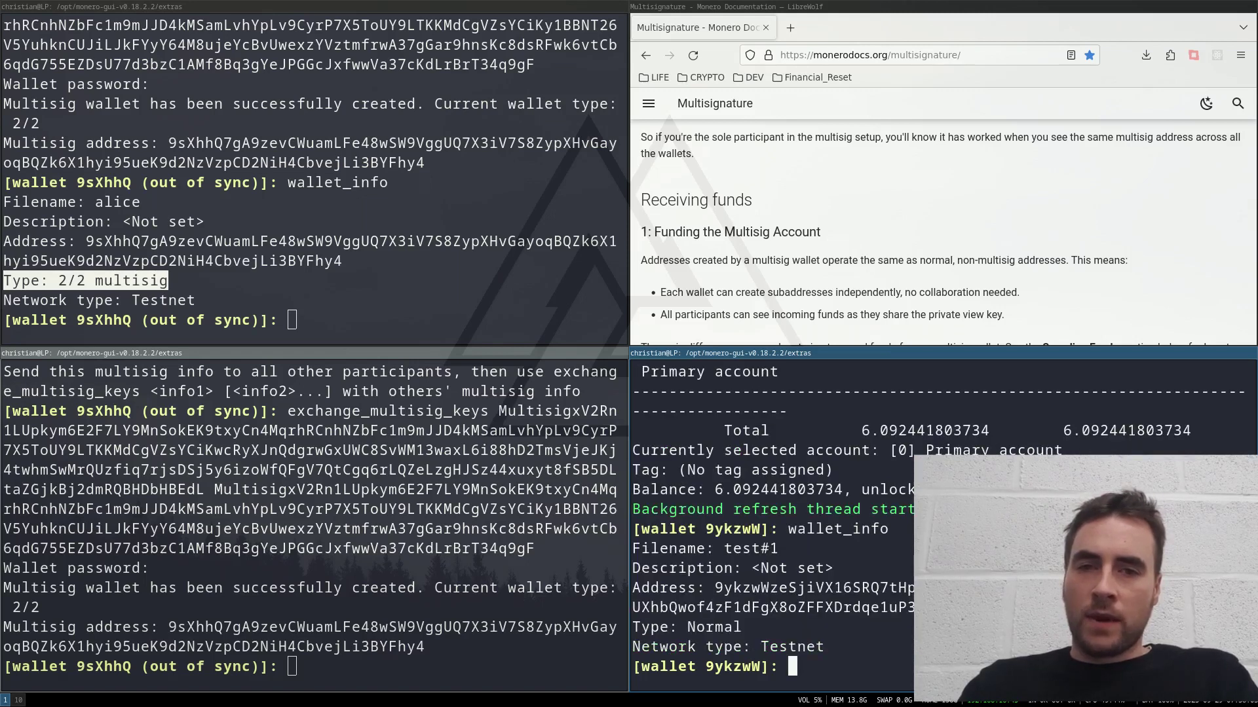
Step: Transfer 1 XMR from the funding wallet to the copied multisig address
{"action": "type", "text": "tran"}
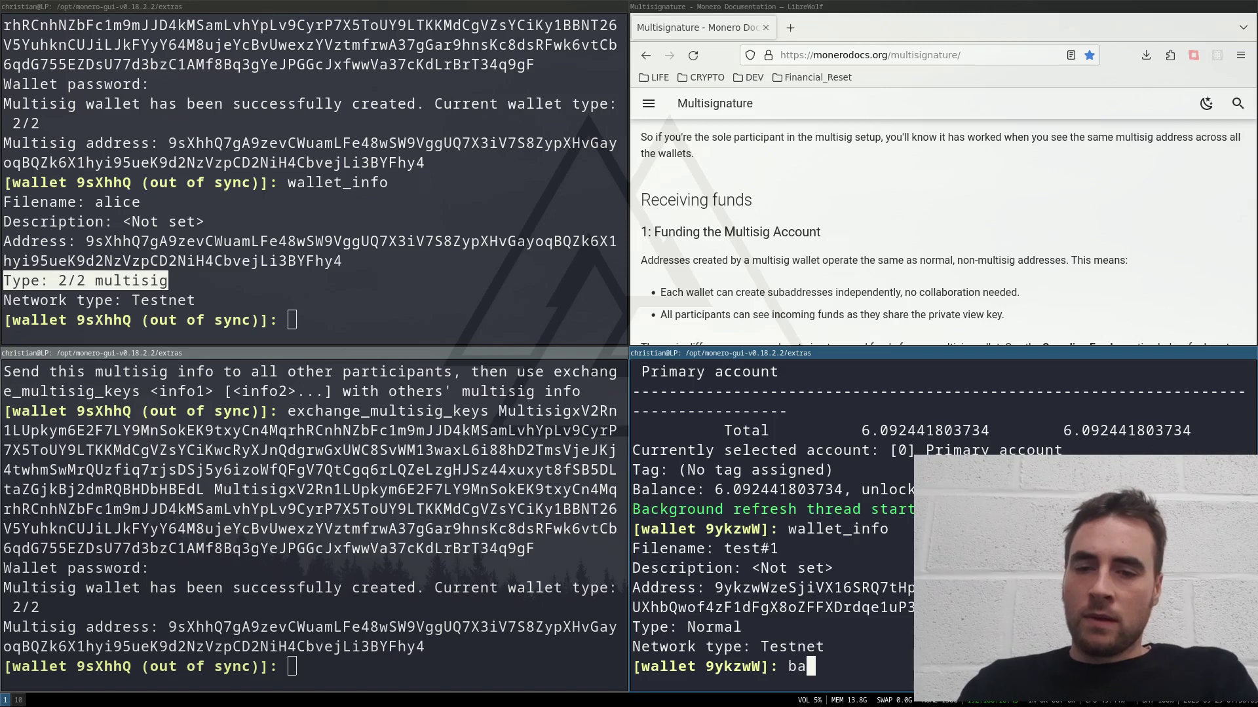
{"action": "key", "text": "Tab"}
{"action": "type", "text": "fer"}
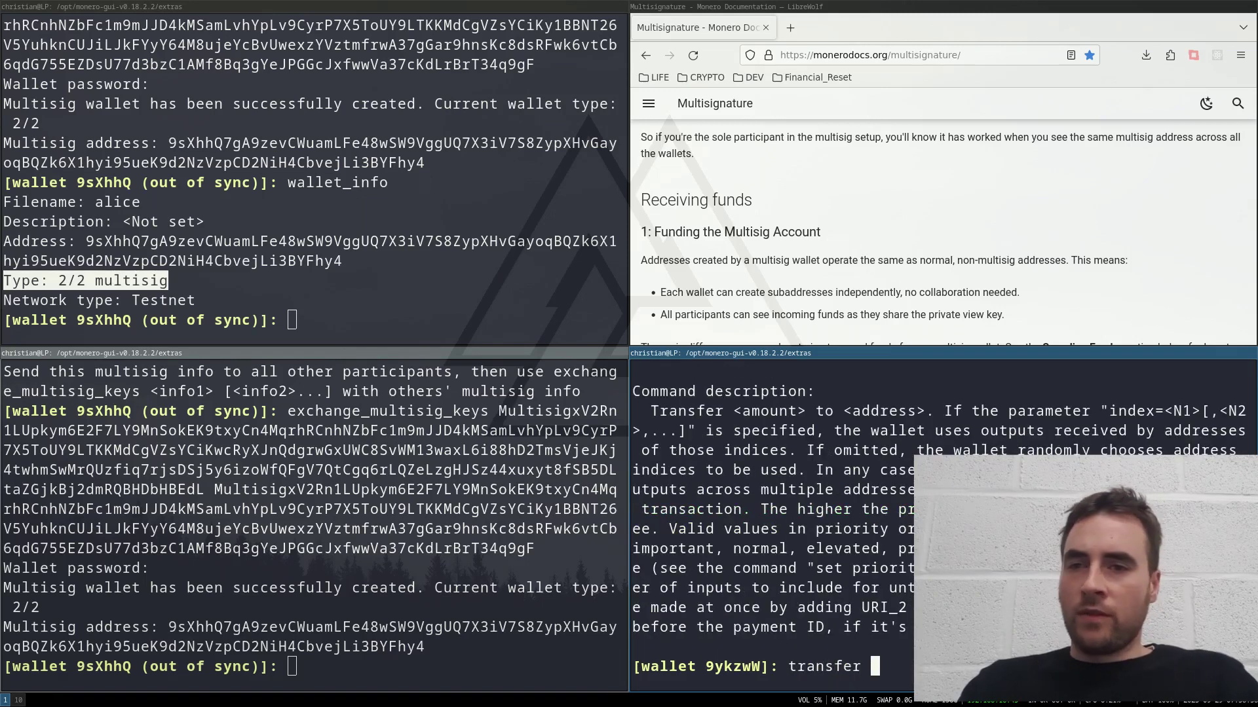
{"action": "left_click_drag", "start_coordinate": [167, 627], "coordinate": [428, 650]}
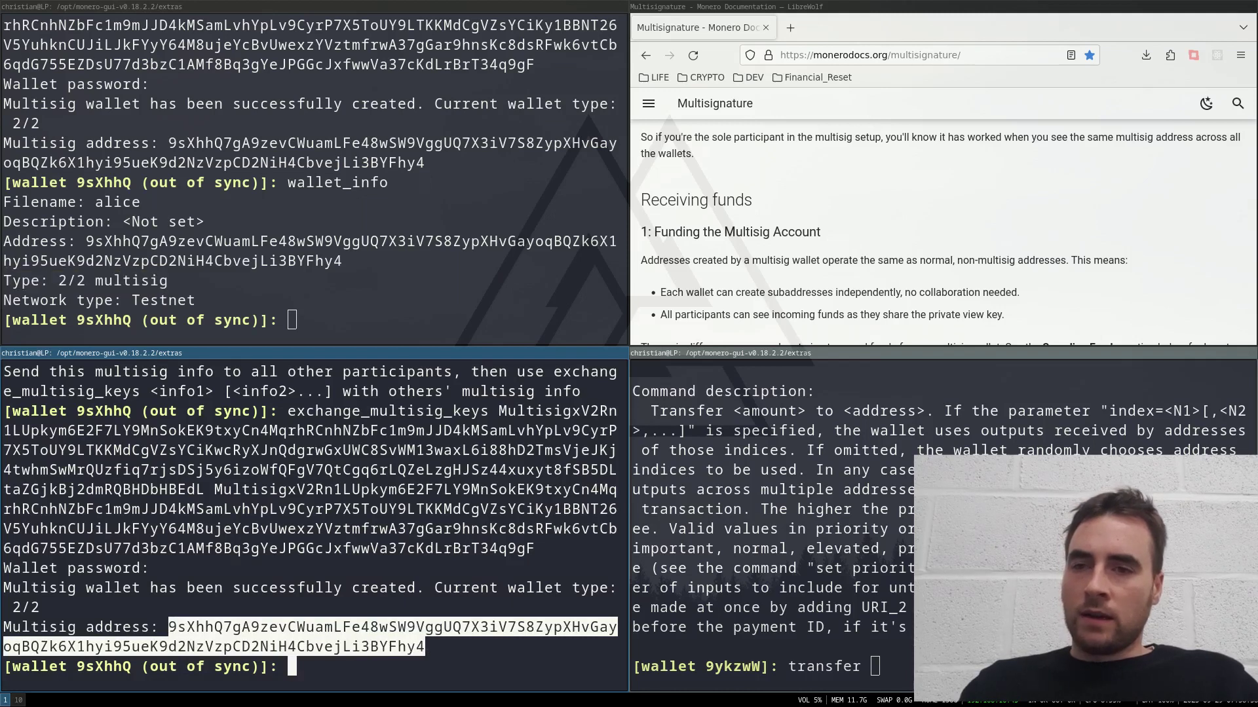
{"action": "key", "text": "super+Right"}
{"action": "type", "text": "9sXhhQ7gA9zevCWuamLFe48wSW9VggUQ7X3iV7S8ZypXHvGayoqBQZk6X1hyi95ueK9d2NzVzpCD2NiH4CbvejLi3BYFhy4"}
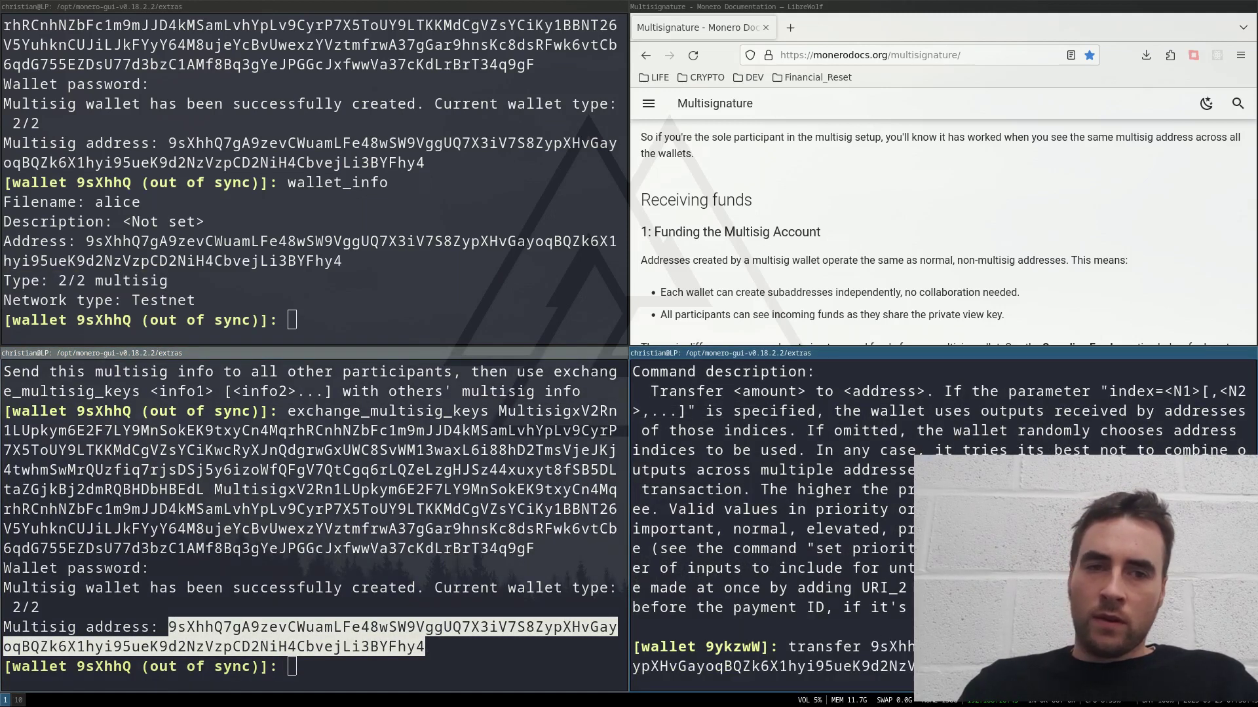
{"action": "key", "text": "Return"}
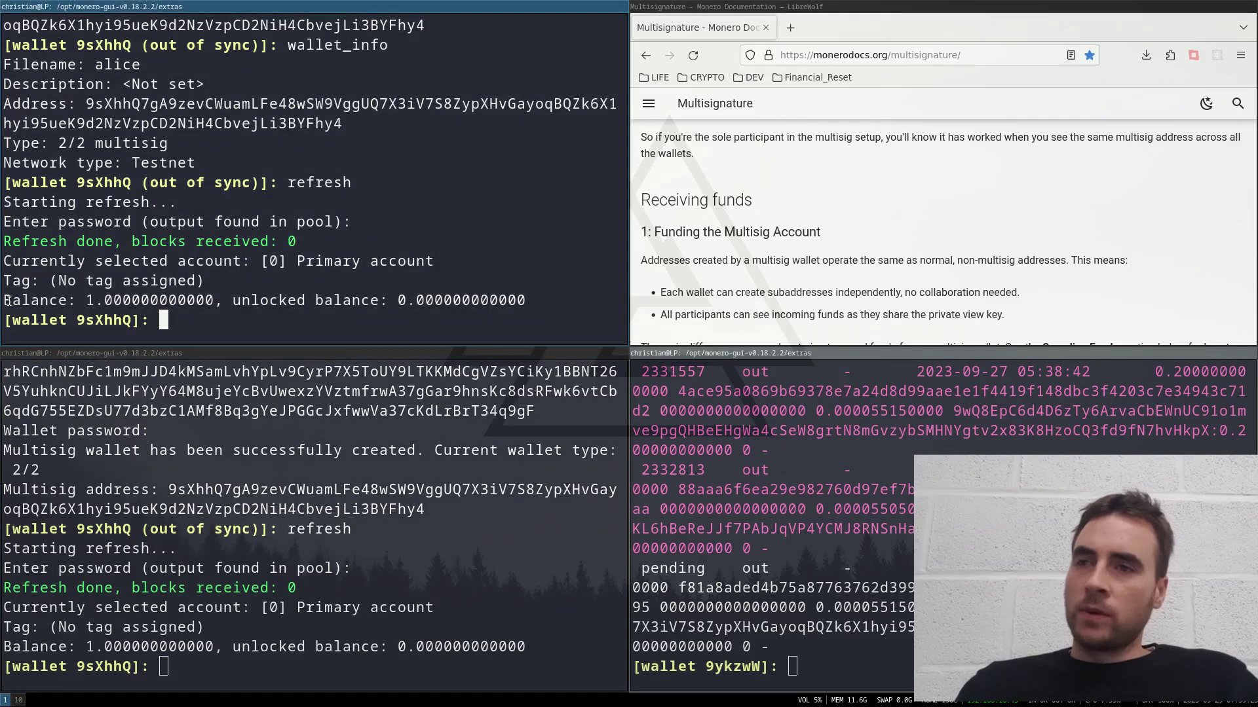
Step: Highlight the received 1.000000000000 balance and account summary in the multisig wallets
{"action": "left_click_drag", "start_coordinate": [7, 300], "coordinate": [214, 301]}
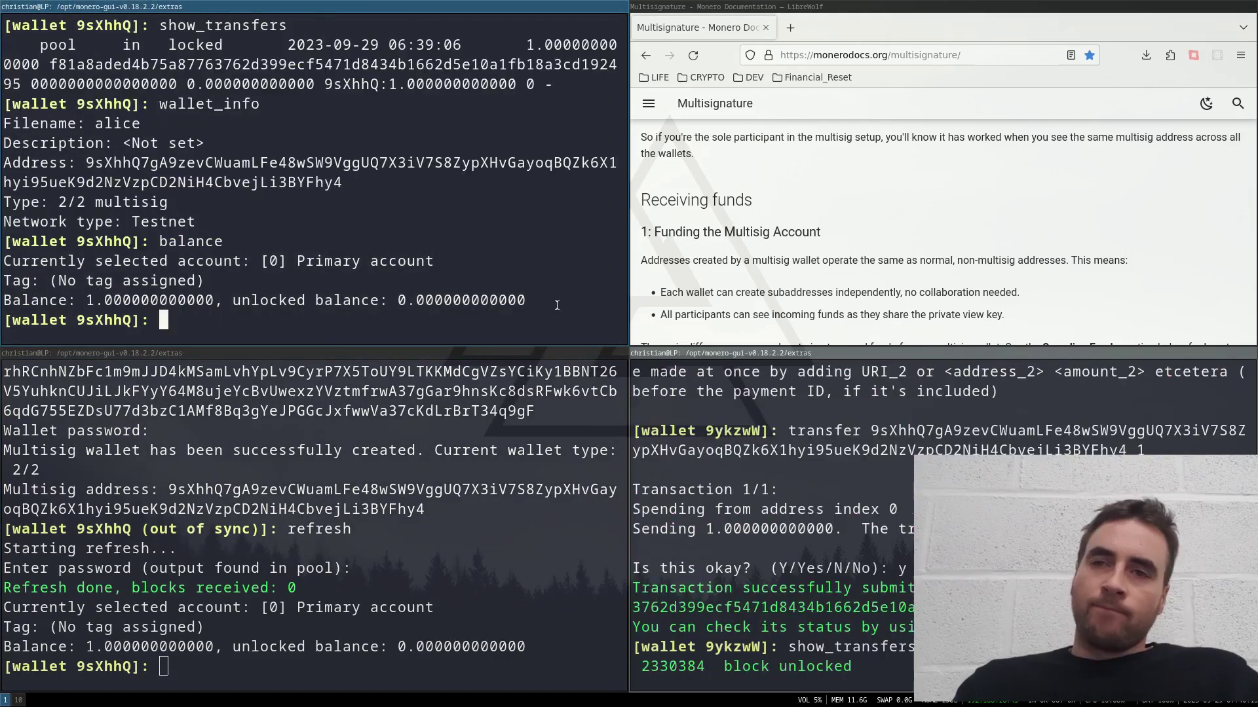
{"action": "left_click_drag", "start_coordinate": [556, 306], "coordinate": [6, 265]}
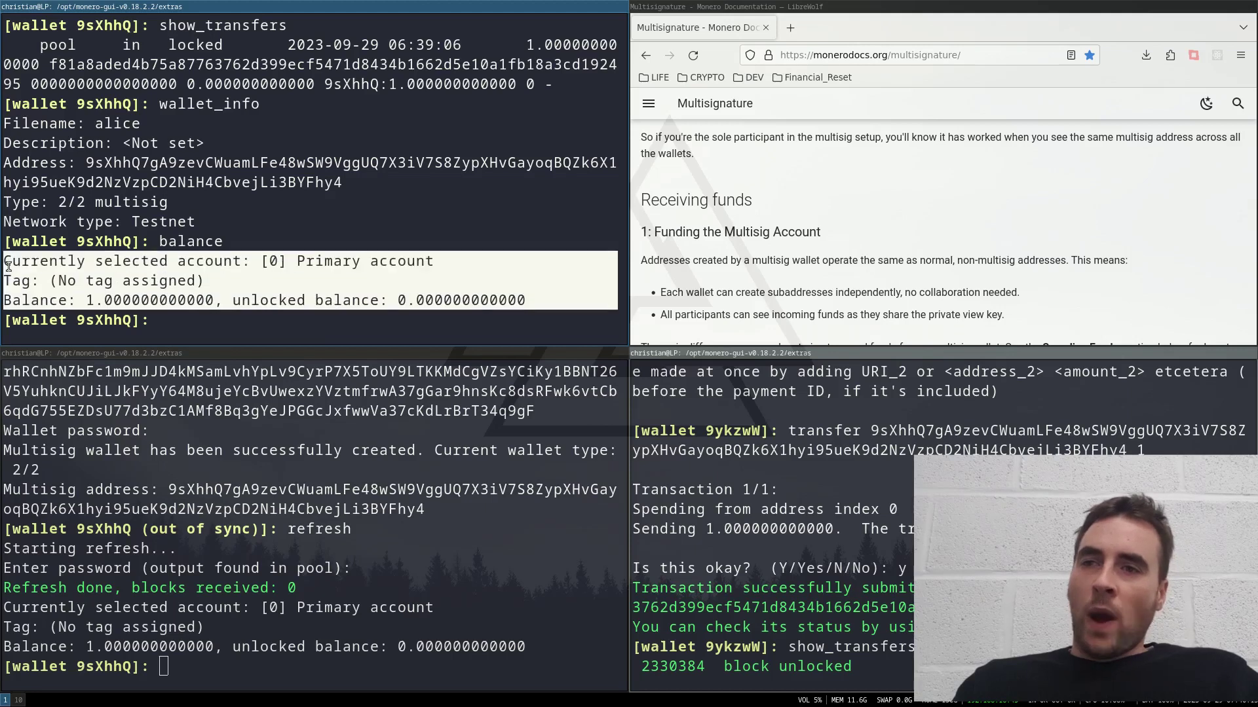
{"action": "double_click", "coordinate": [128, 301]}
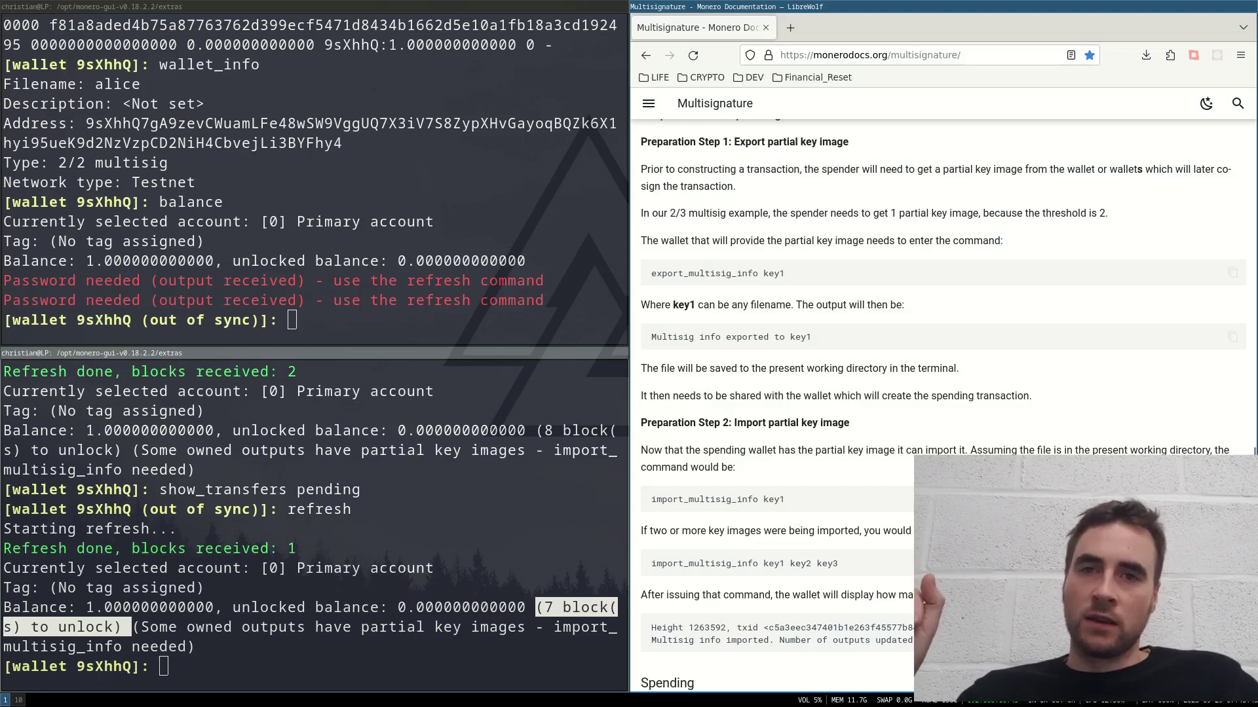
Step: Resync the first multisig wallet with refresh
{"action": "scroll", "coordinate": [729, 447], "scroll_direction": "up", "scroll_amount": 4}
{"action": "scroll", "coordinate": [729, 447], "scroll_direction": "down", "scroll_amount": 2}
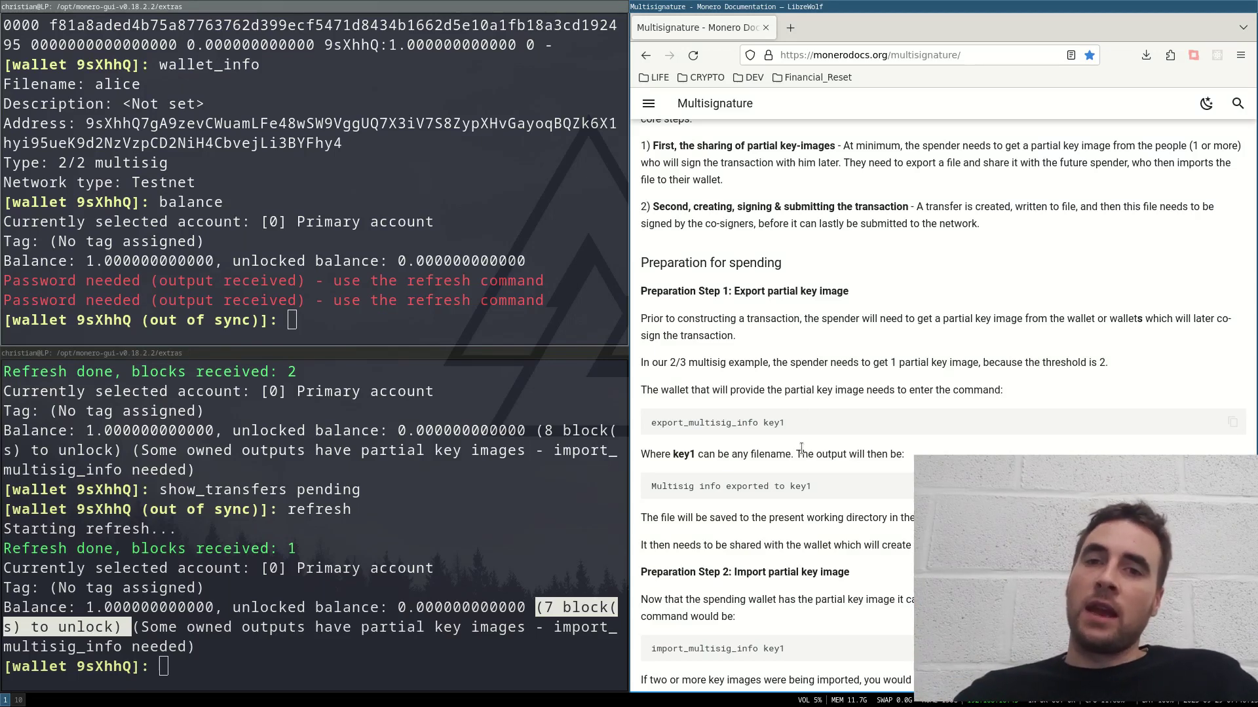
{"action": "scroll", "coordinate": [800, 448], "scroll_direction": "down", "scroll_amount": 4}
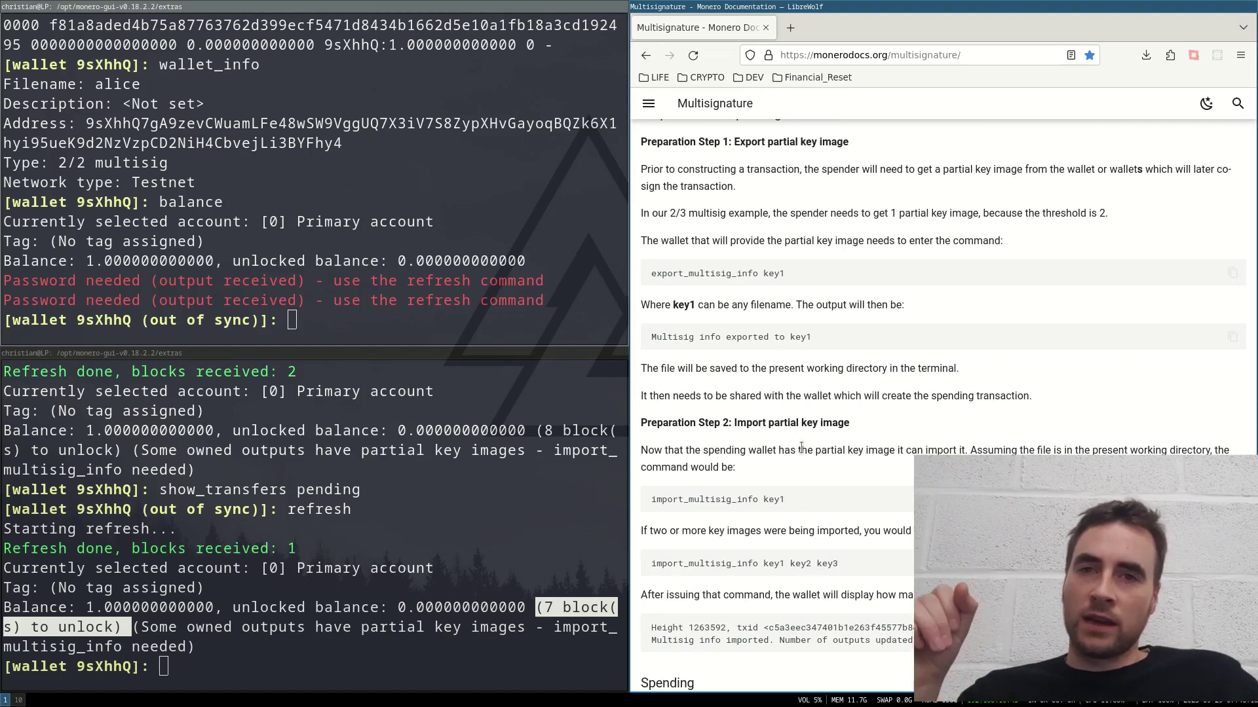
{"action": "scroll", "coordinate": [800, 448], "scroll_direction": "up", "scroll_amount": 4}
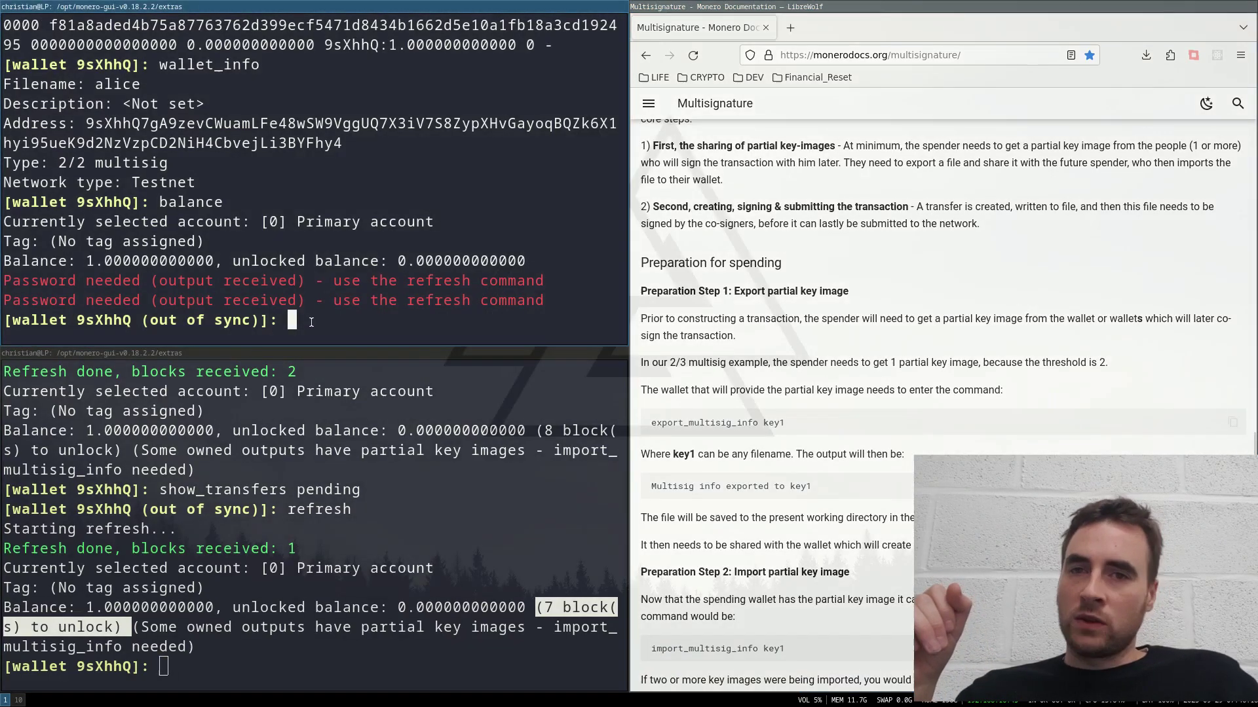
{"action": "double_click", "coordinate": [705, 422]}
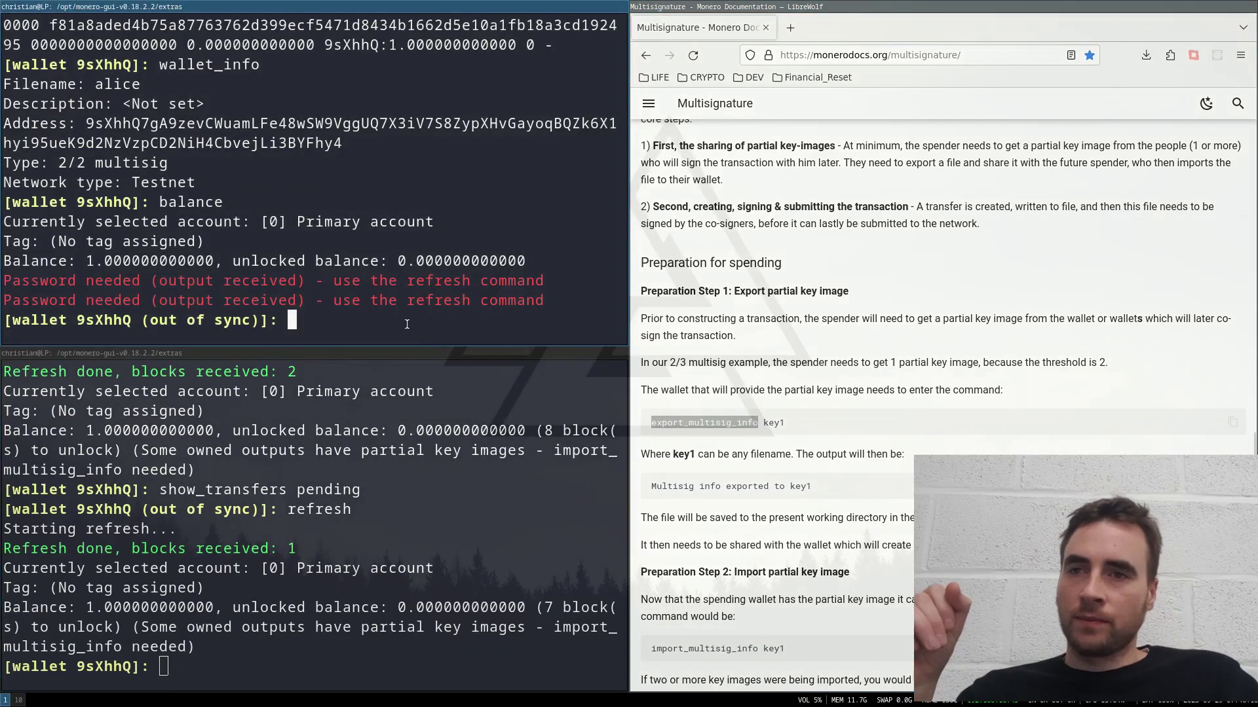
{"action": "type", "text": "refresh"}
{"action": "key", "text": "Return"}
{"action": "key", "text": "Return"}
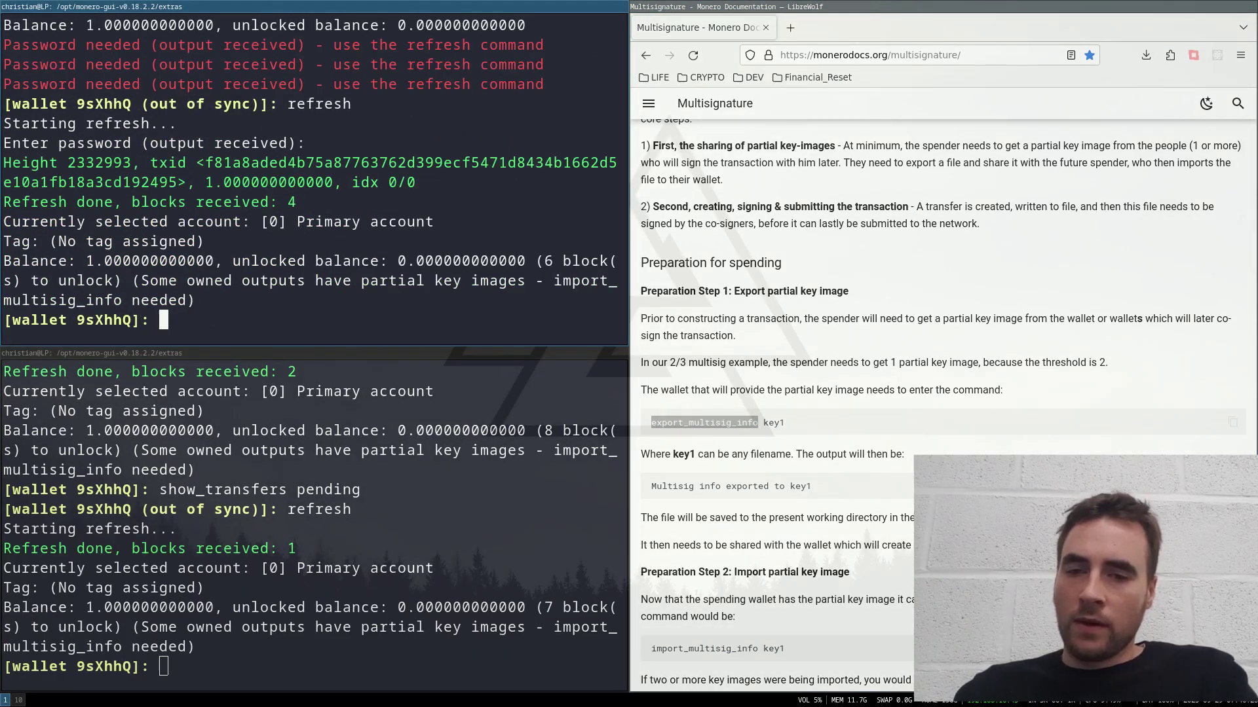
Step: Export multisig info to alice_info_key, then enter export_multisig_info bob_info_key for the other wallet
{"action": "type", "text": "export"}
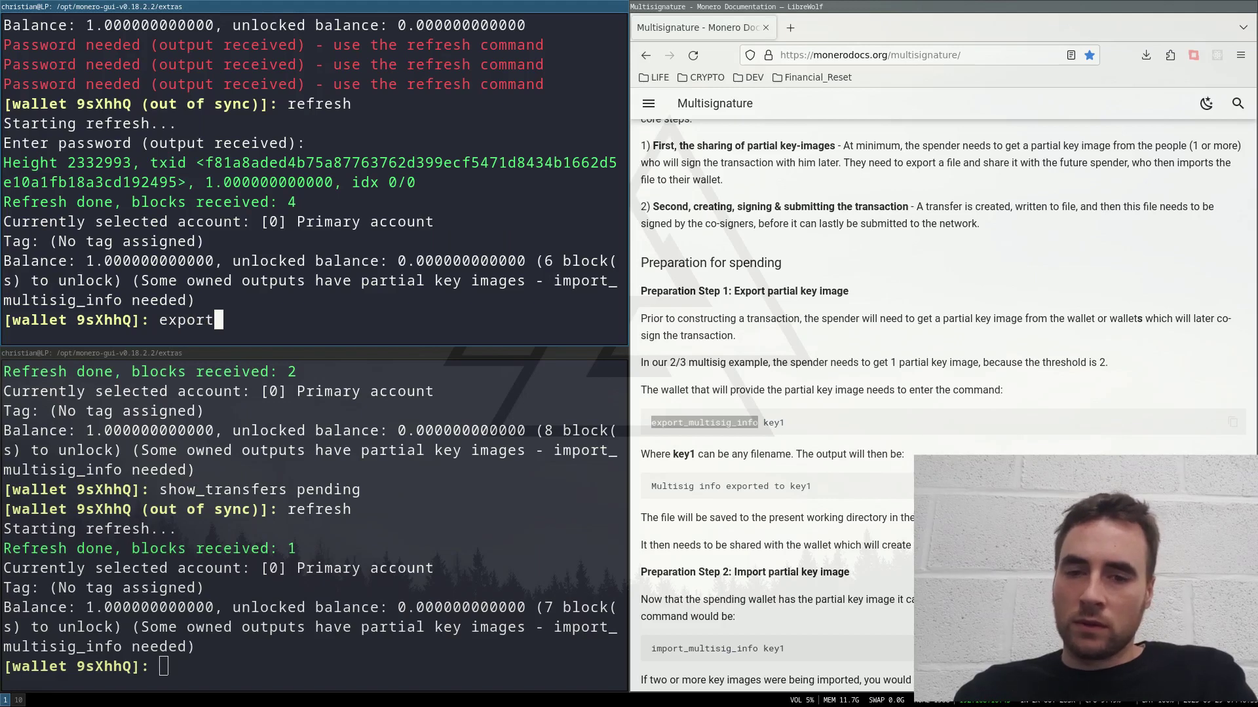
{"action": "type", "text": "_multi"}
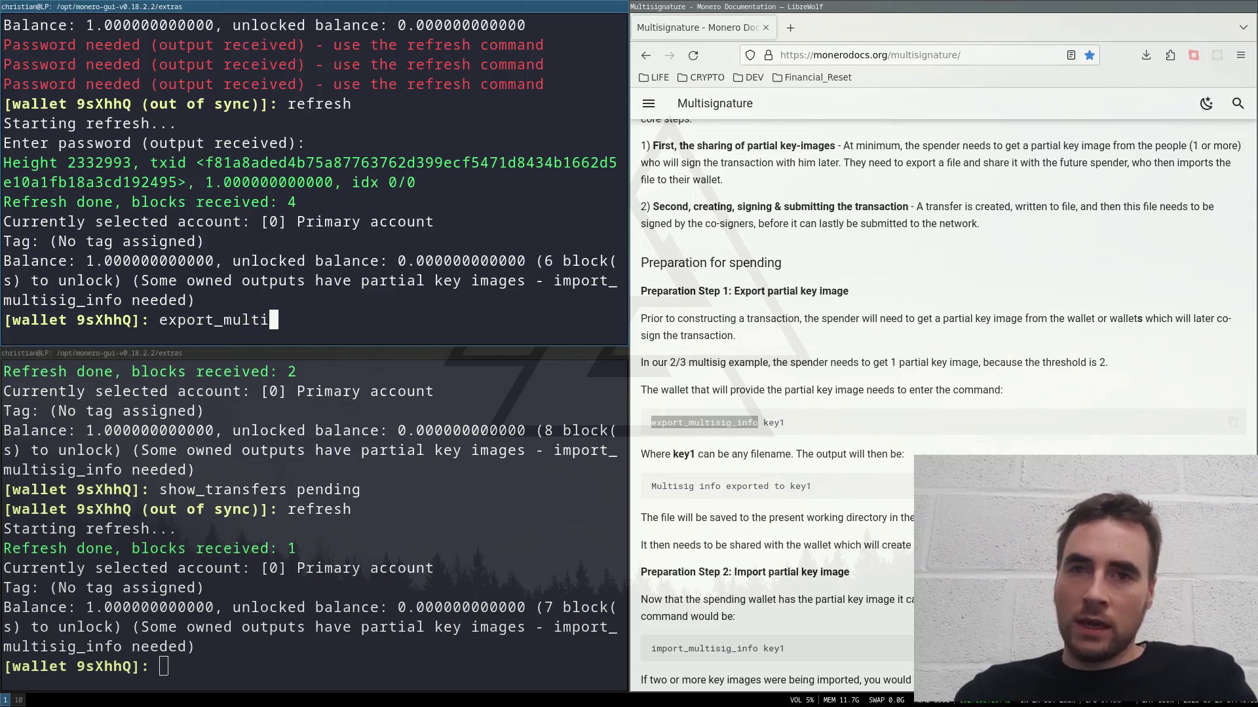
{"action": "type", "text": "sig"}
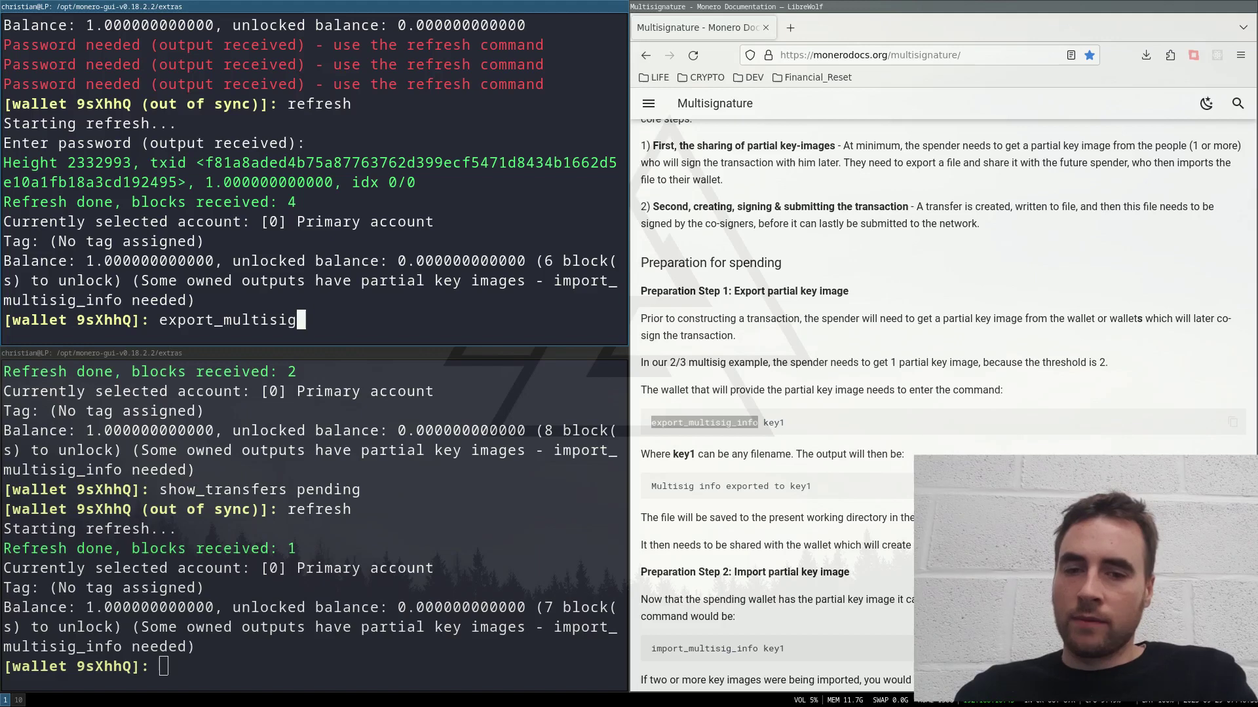
{"action": "type", "text": "_info"}
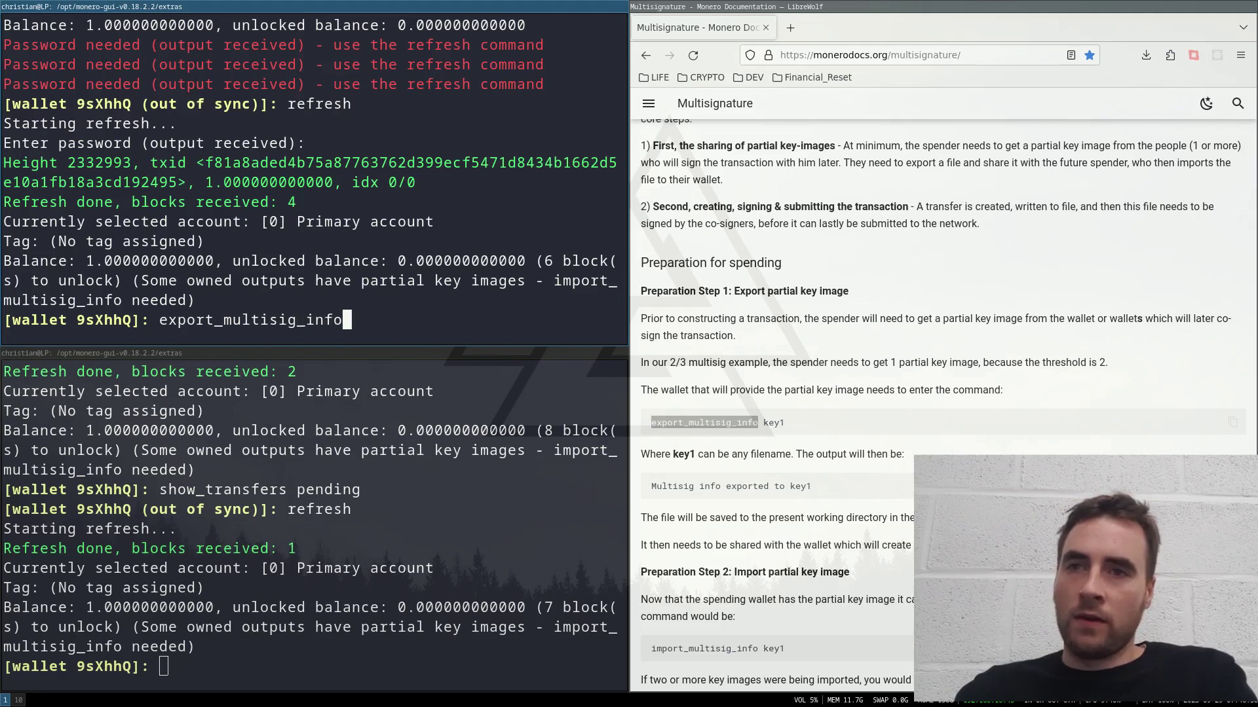
{"action": "type", "text": " alice"}
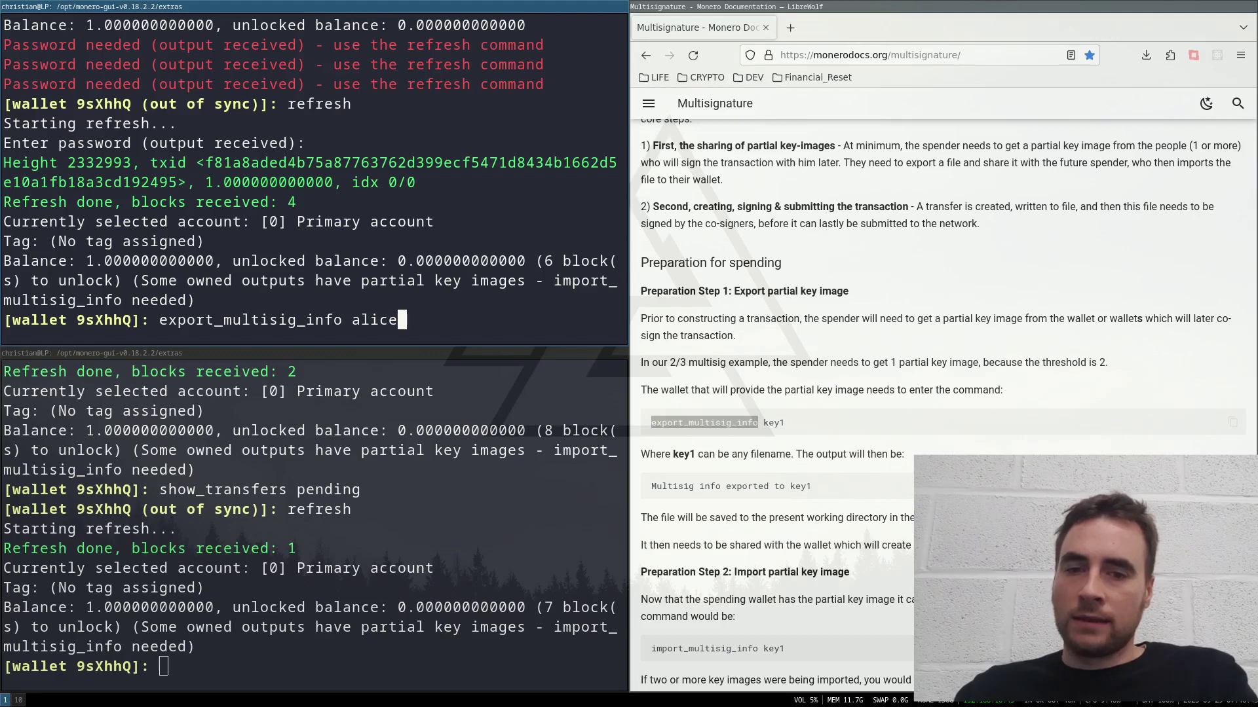
{"action": "type", "text": "_info"}
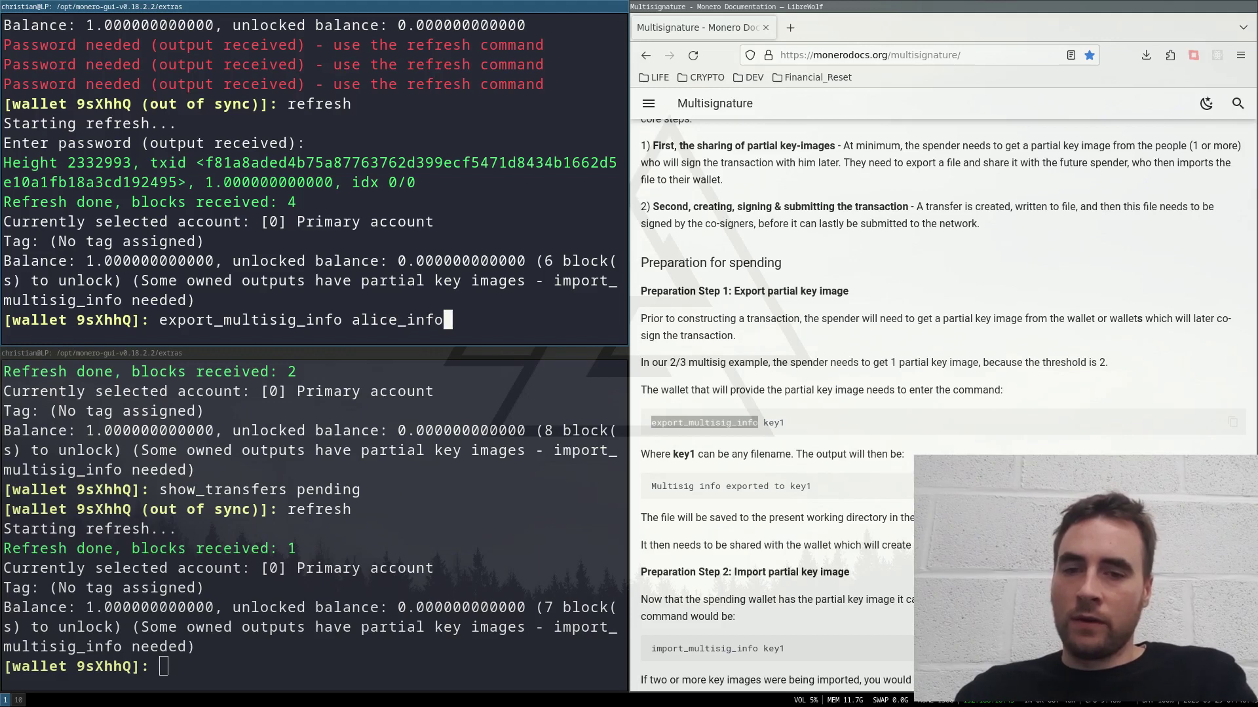
{"action": "type", "text": "_key"}
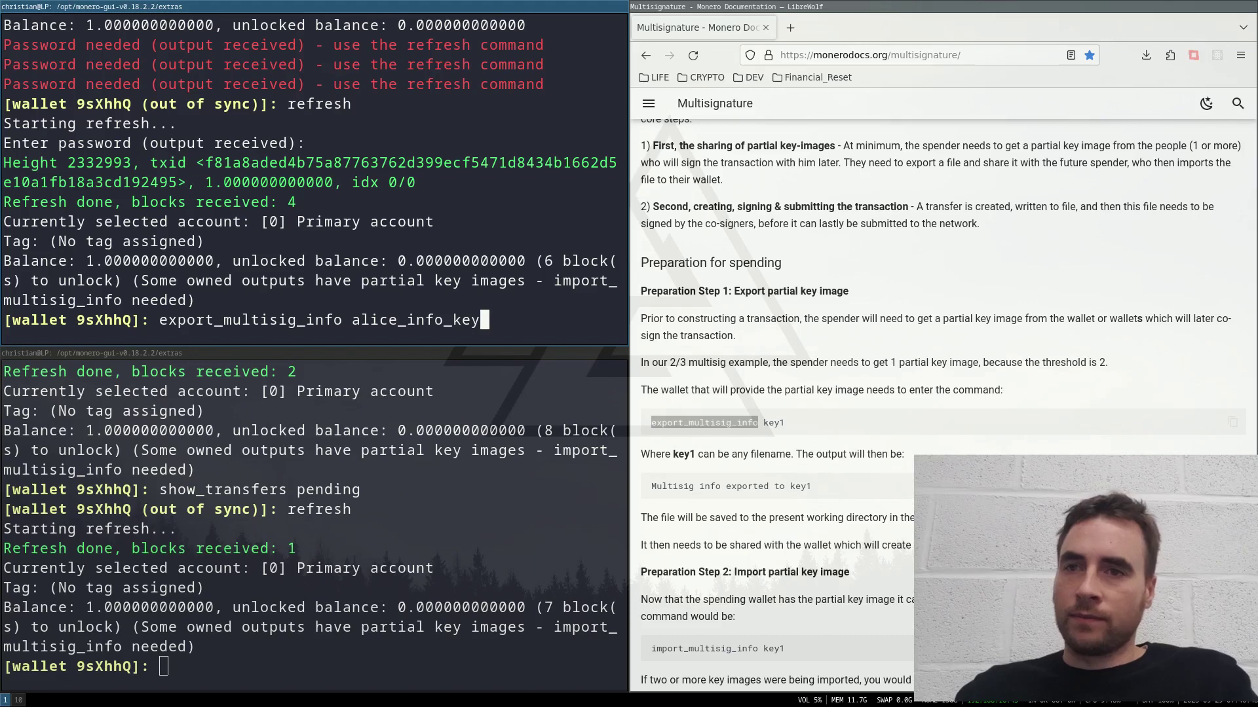
{"action": "key", "text": "Return"}
{"action": "key", "text": "Return"}
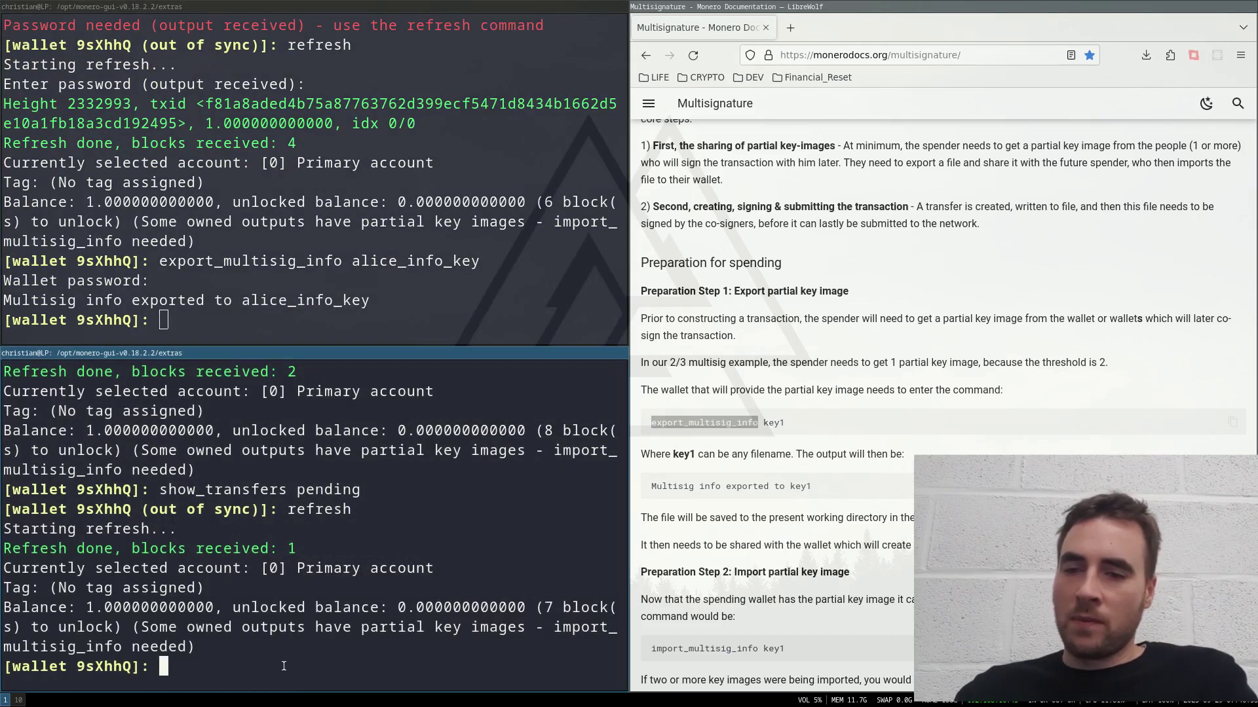
{"action": "type", "text": "export_"}
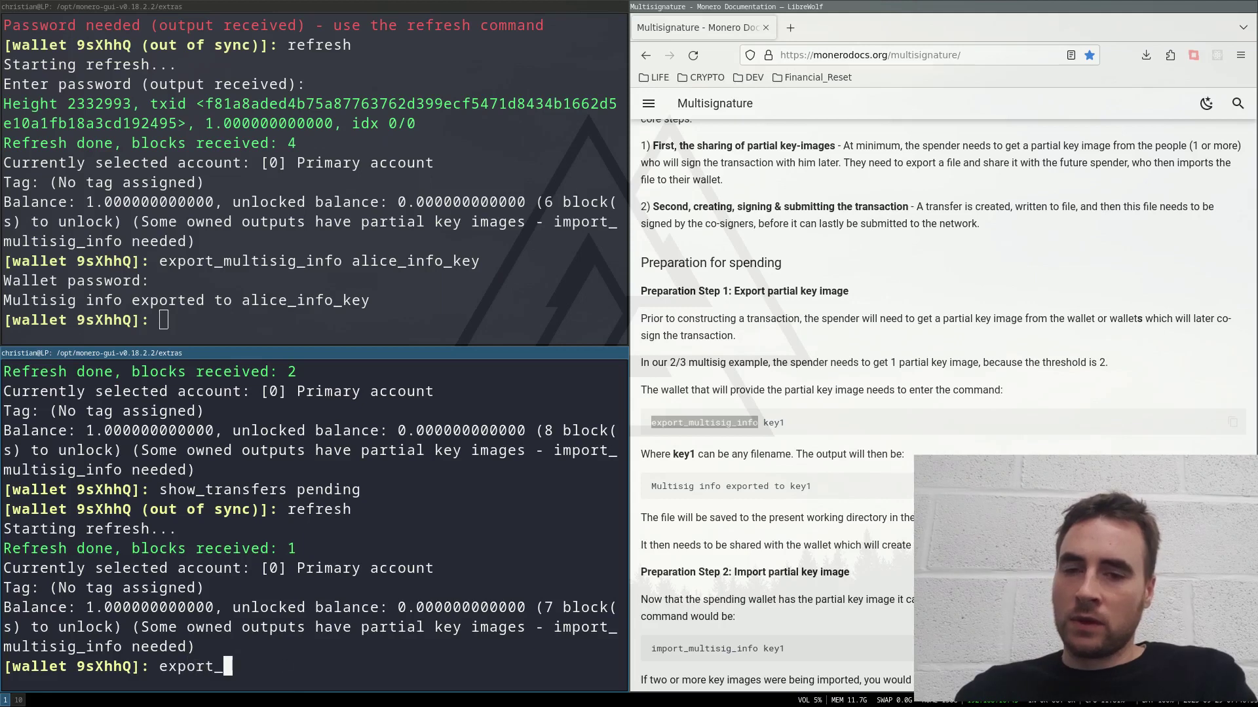
{"action": "type", "text": "multi"}
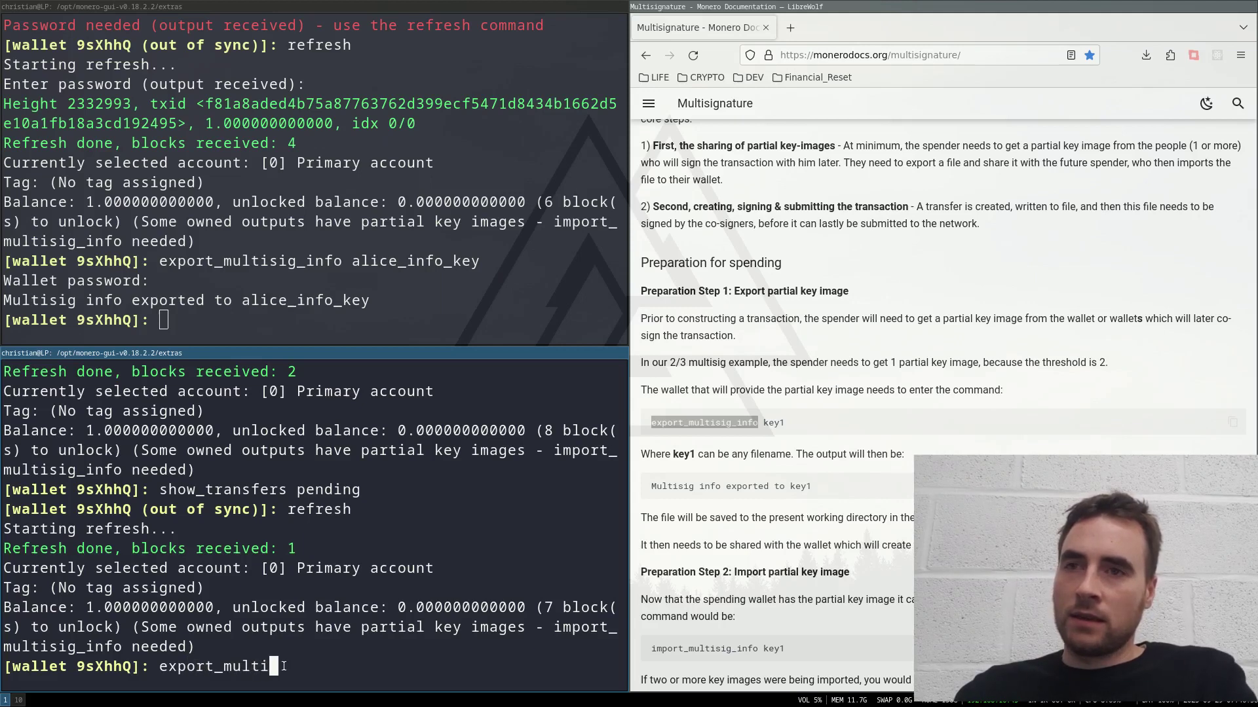
{"action": "type", "text": "sig_"}
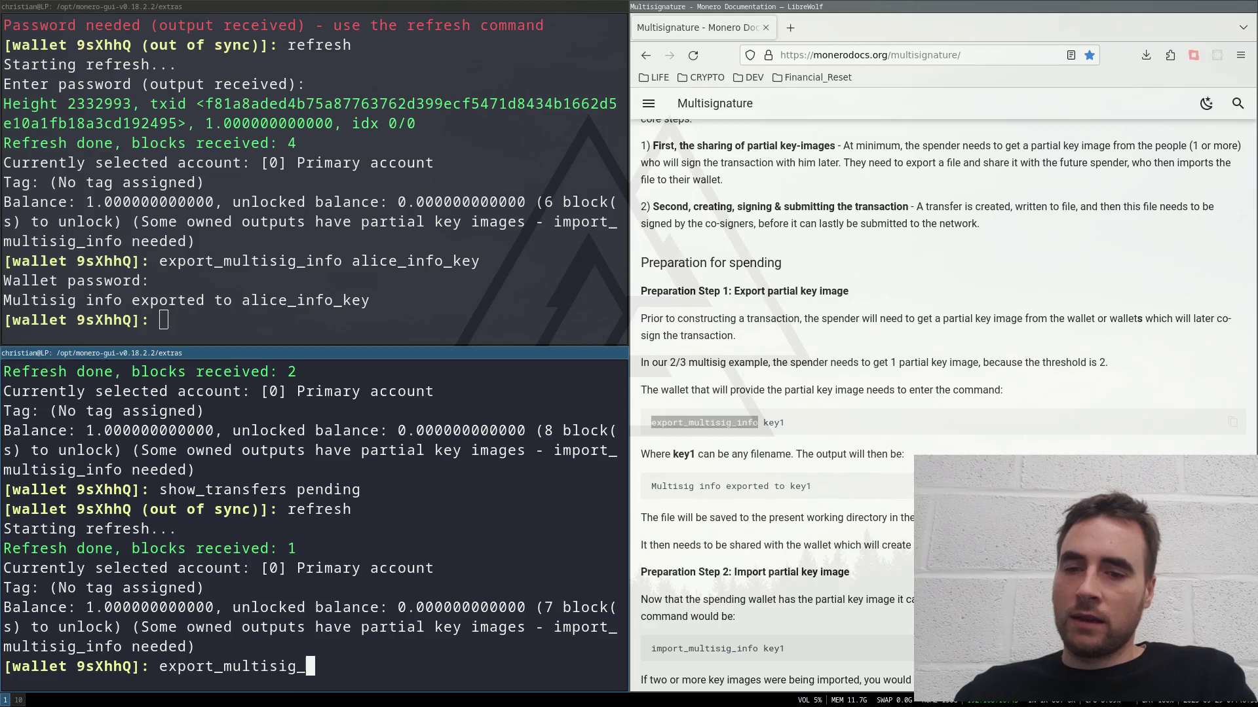
{"action": "type", "text": "info bob"}
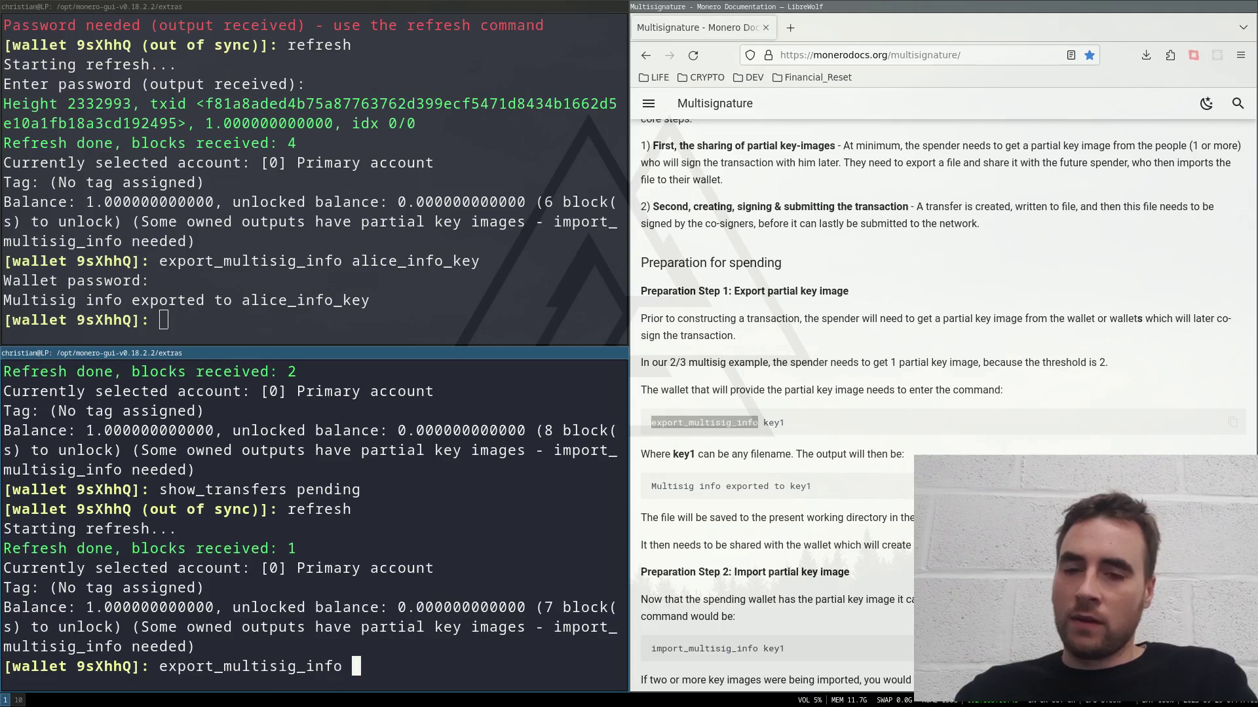
{"action": "type", "text": "_info"}
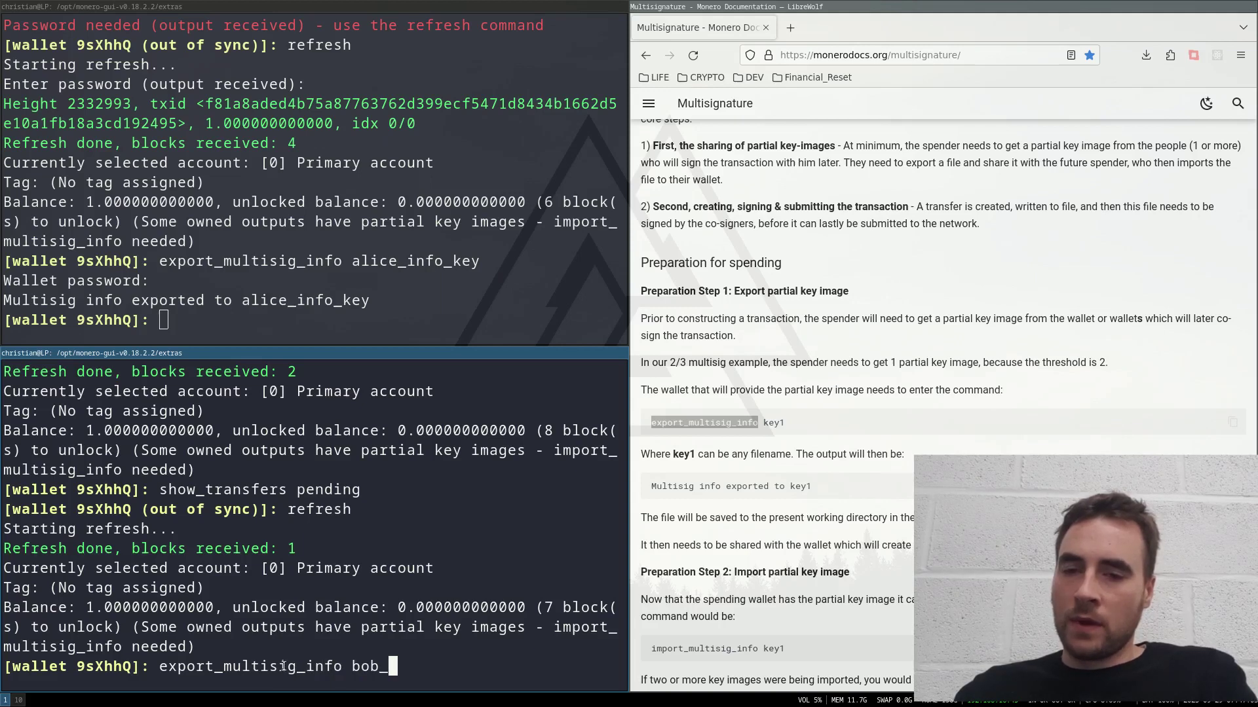
{"action": "type", "text": "_key"}
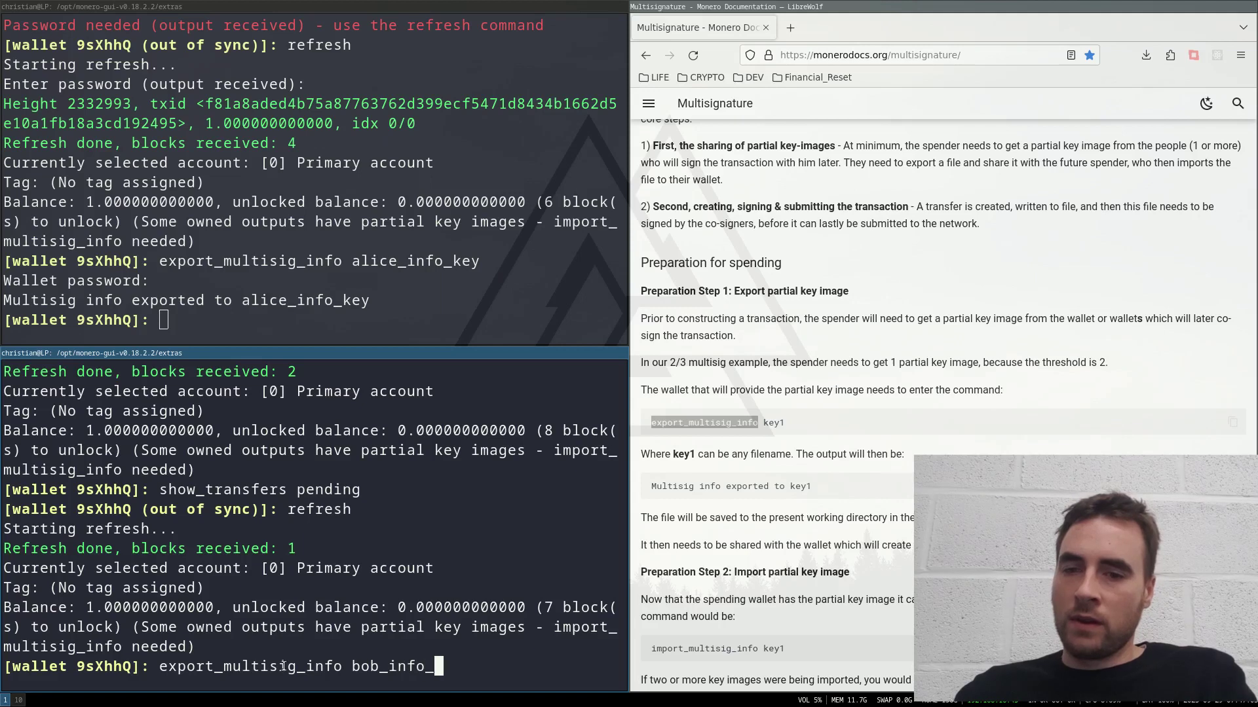
Step: Finish exporting bob_info_key, then run import_multisig_info bob_info_key alice_info_key in the wallet
{"action": "key", "text": "Return"}
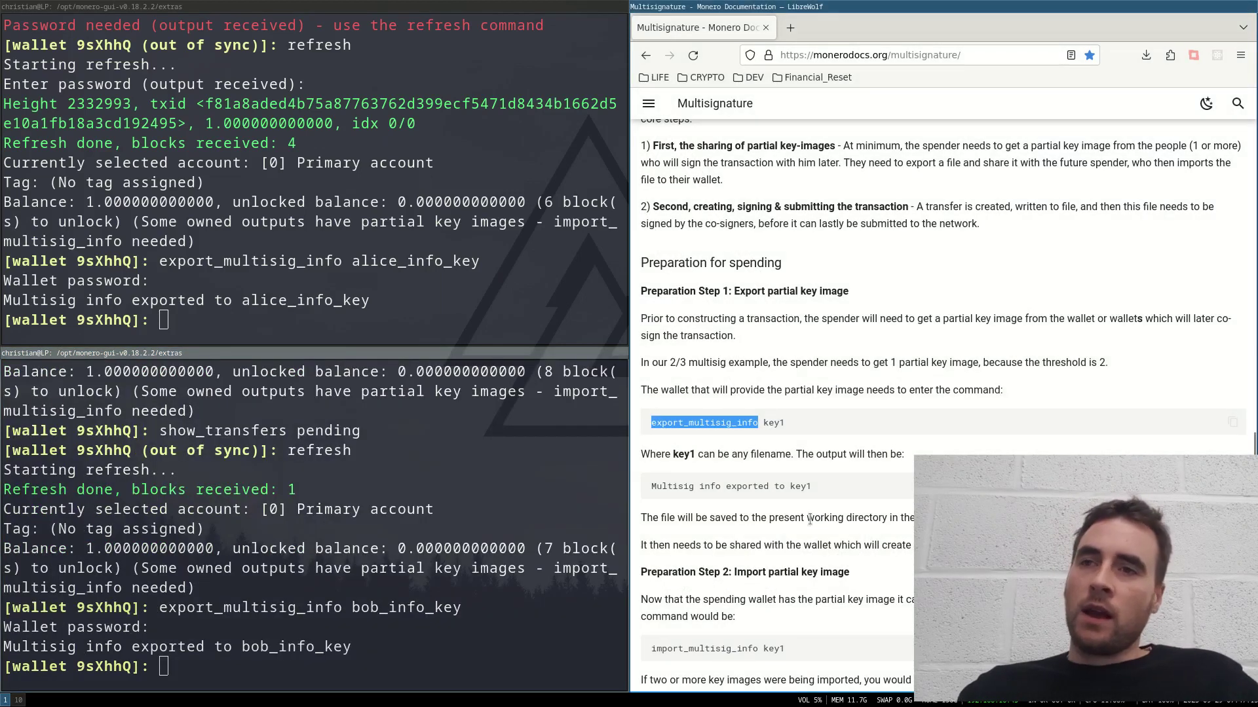
{"action": "scroll", "coordinate": [947, 447], "scroll_direction": "down", "scroll_amount": 2}
{"action": "scroll", "coordinate": [950, 451], "scroll_direction": "down", "scroll_amount": 1}
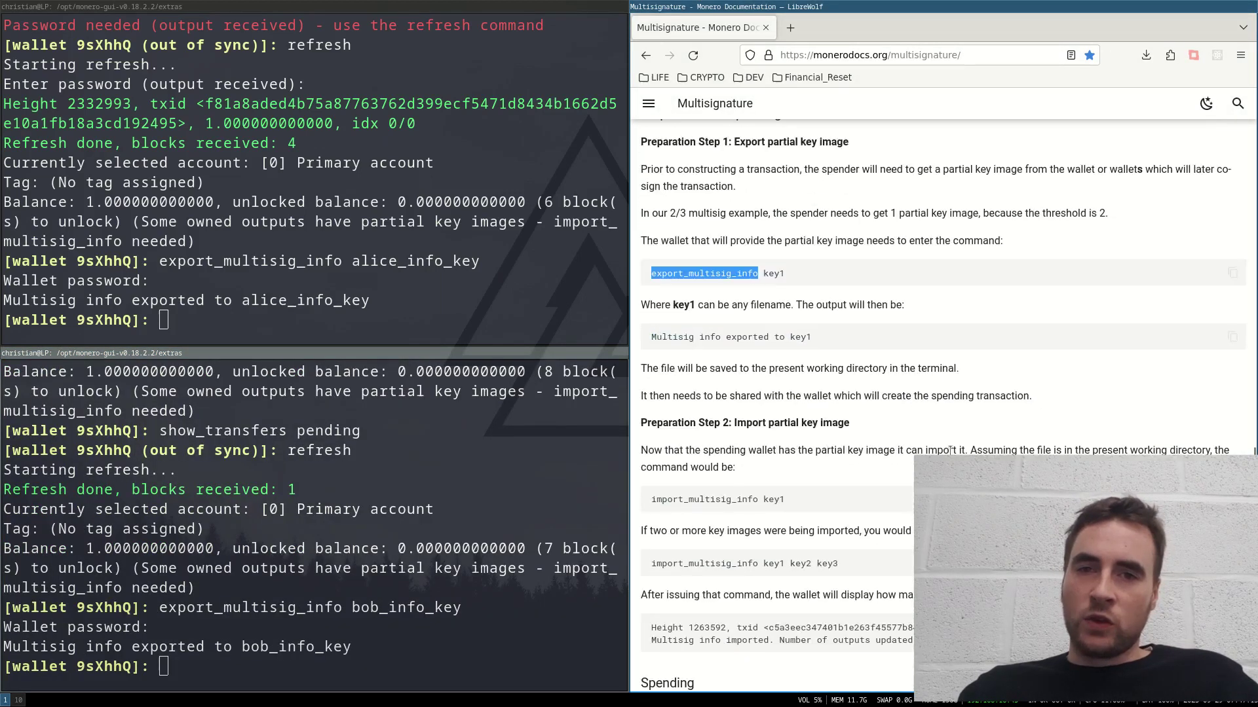
{"action": "scroll", "coordinate": [911, 549], "scroll_direction": "down", "scroll_amount": 3}
{"action": "triple_click", "coordinate": [842, 415]}
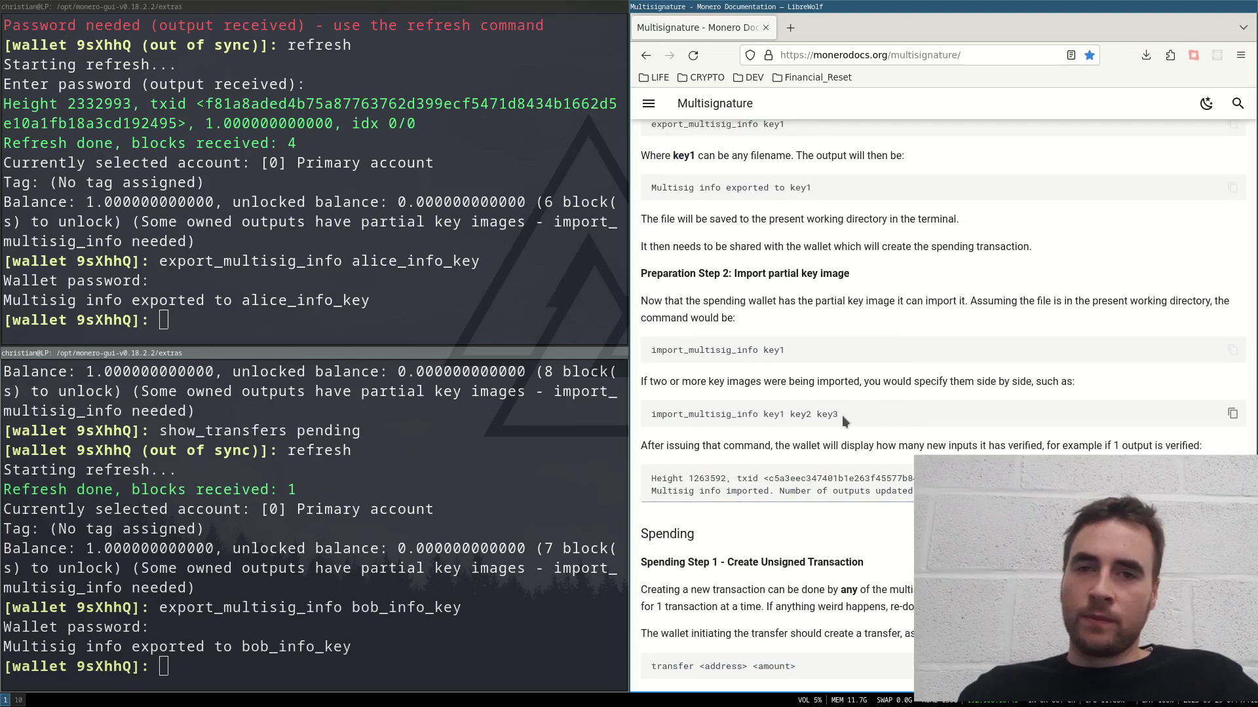
{"action": "type", "text": "impor"}
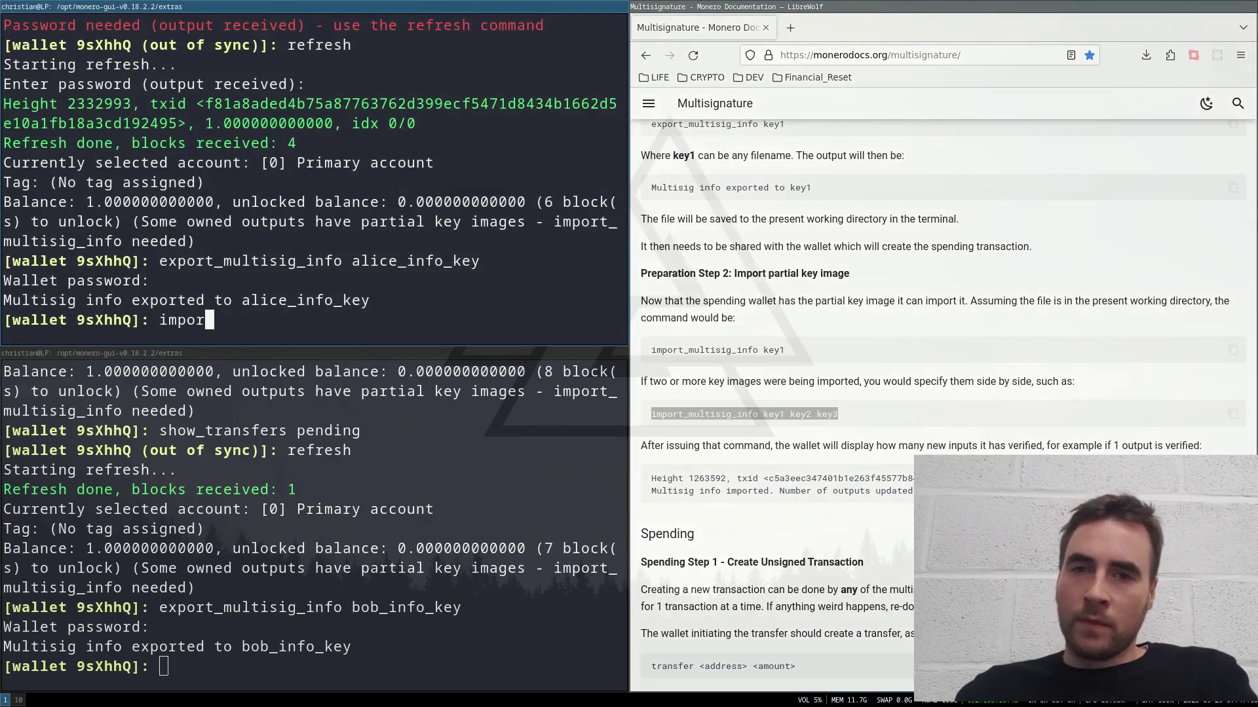
{"action": "type", "text": "t_mu"}
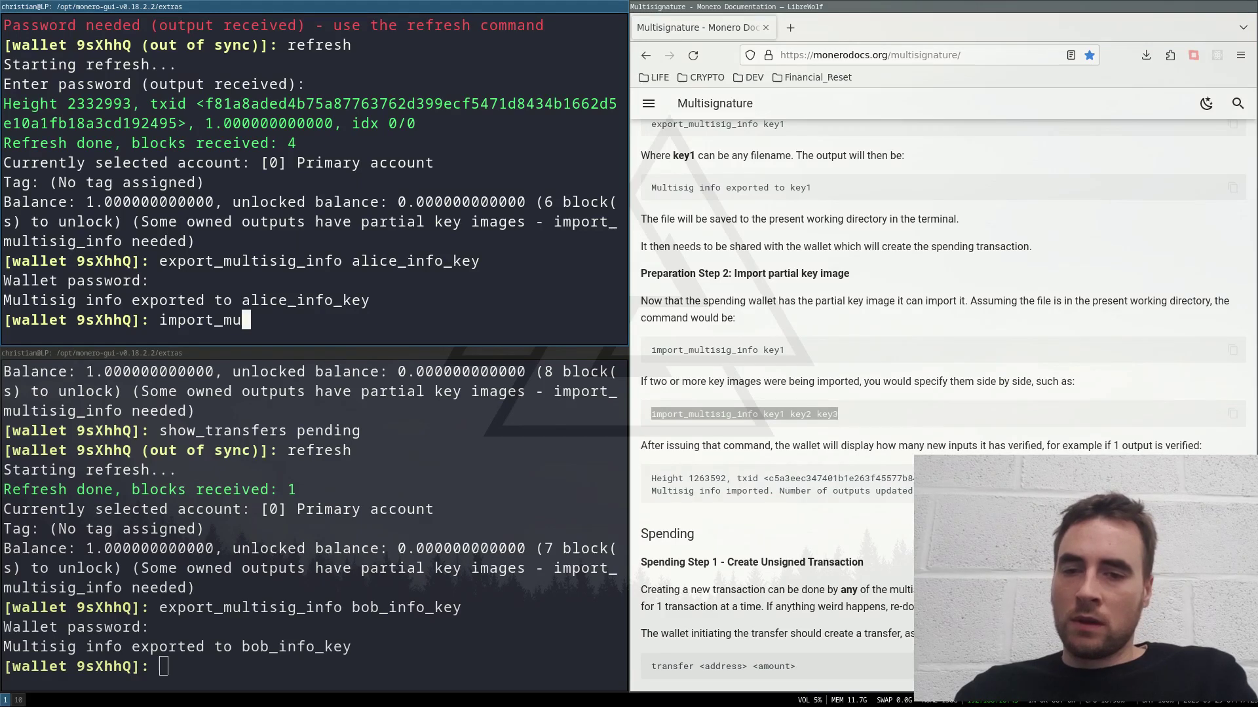
{"action": "type", "text": "ltisig"}
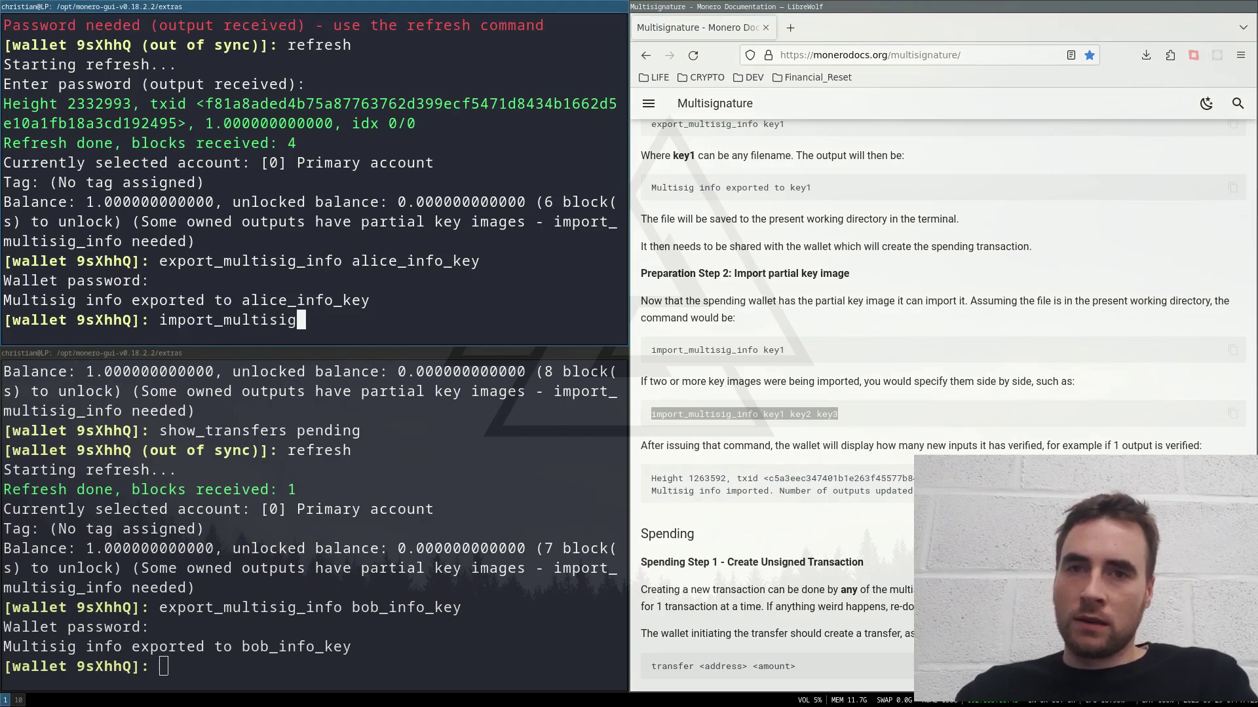
{"action": "type", "text": "_info"}
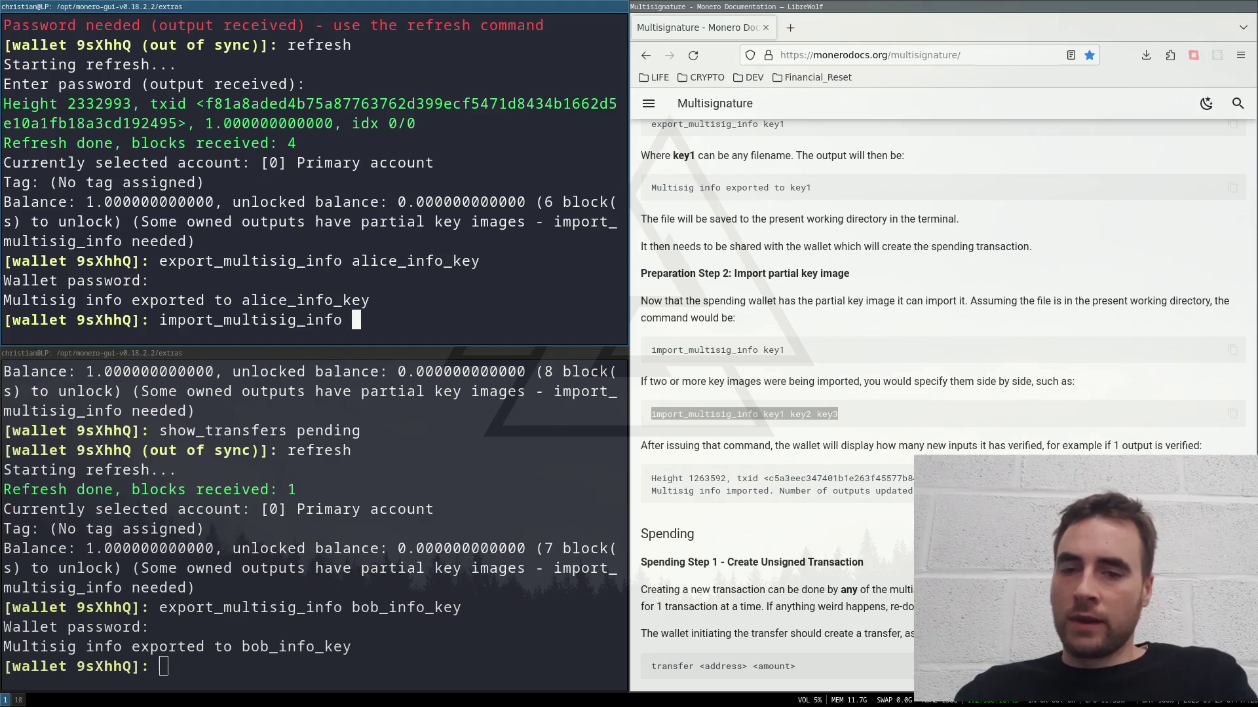
{"action": "type", "text": " bob_"}
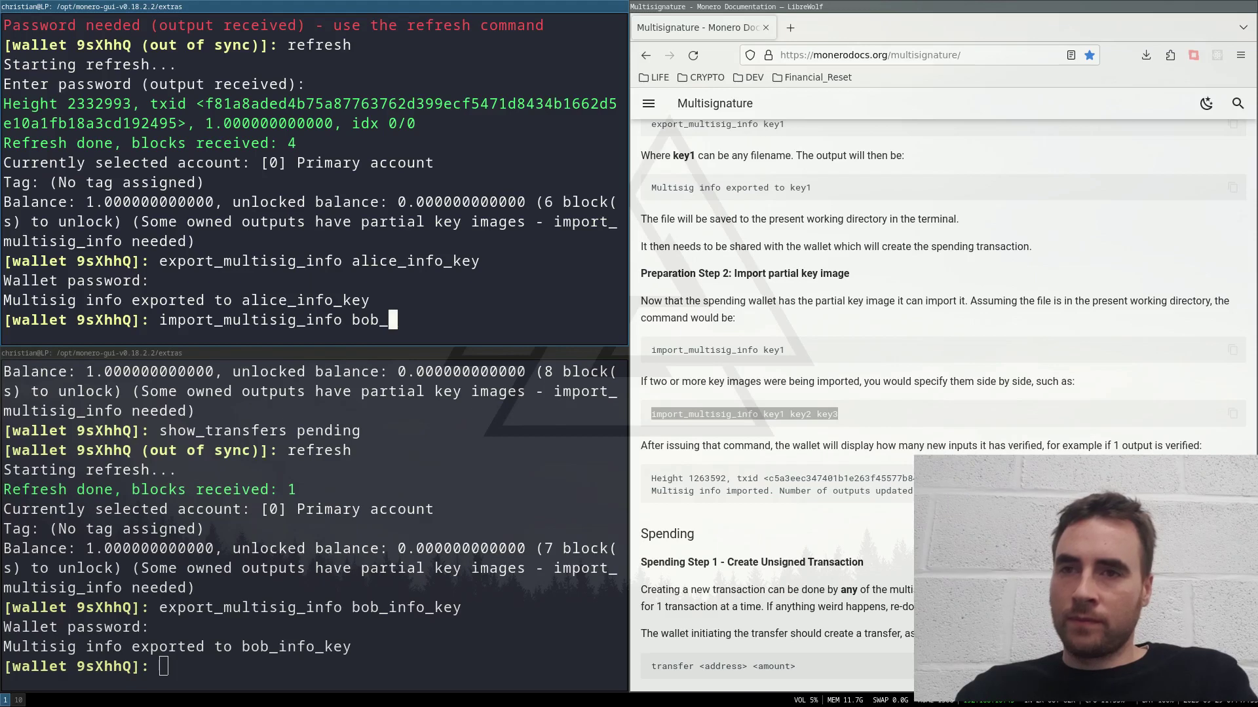
{"action": "type", "text": "info_"}
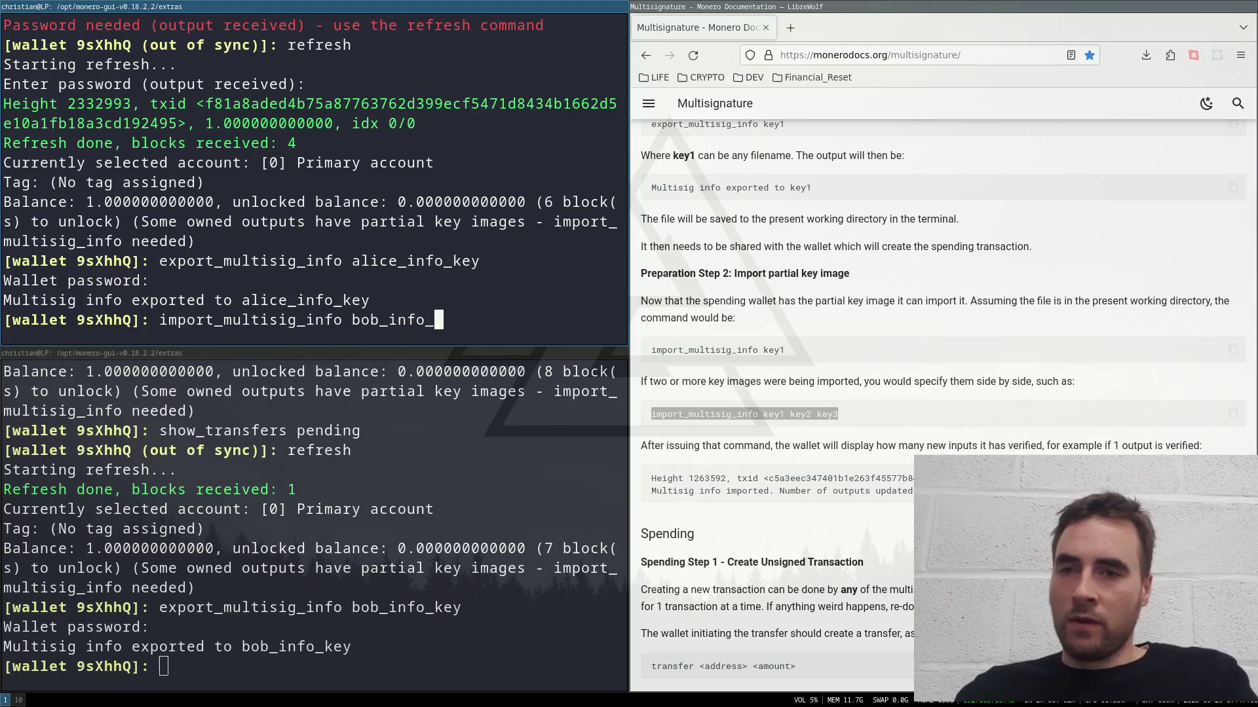
{"action": "type", "text": "key "}
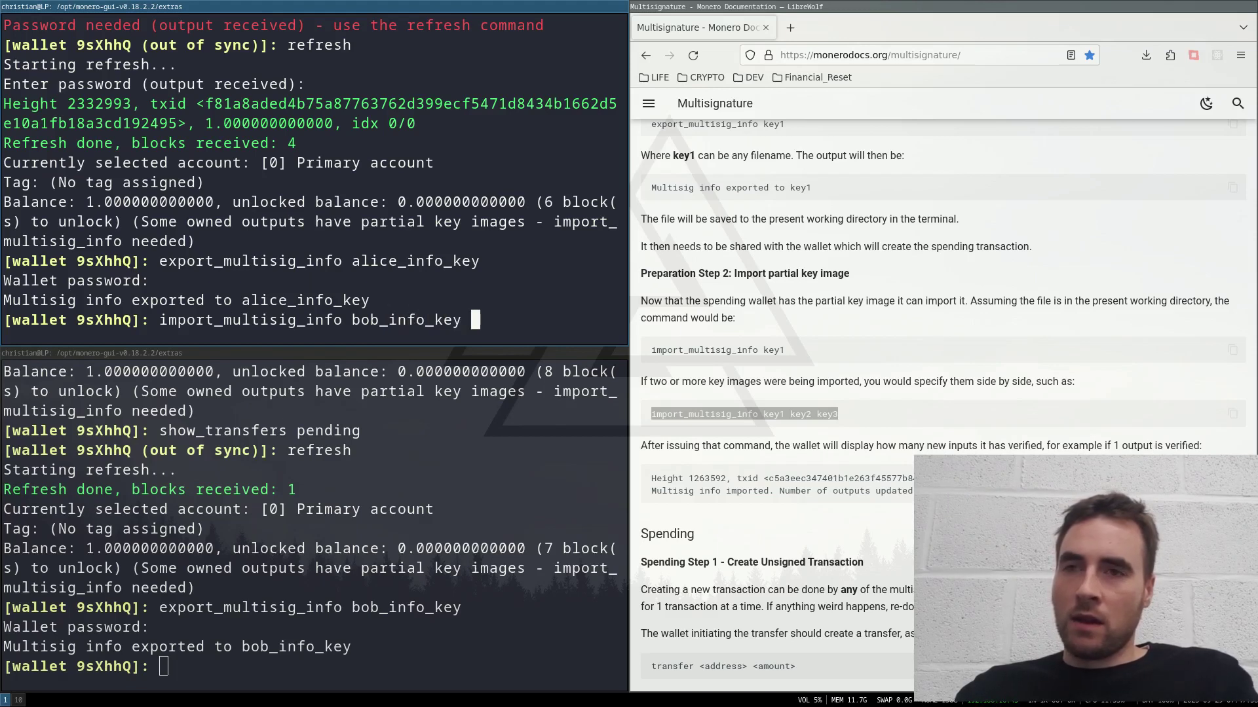
{"action": "type", "text": "ali"}
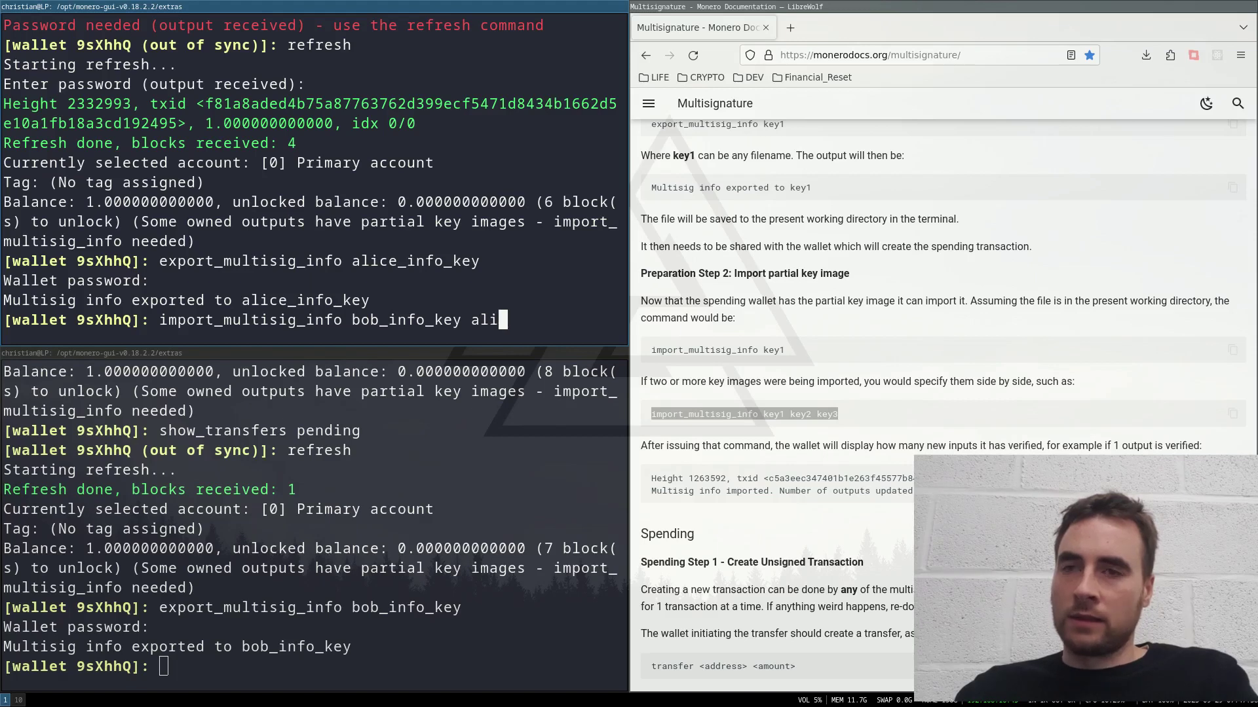
{"action": "type", "text": "ce"}
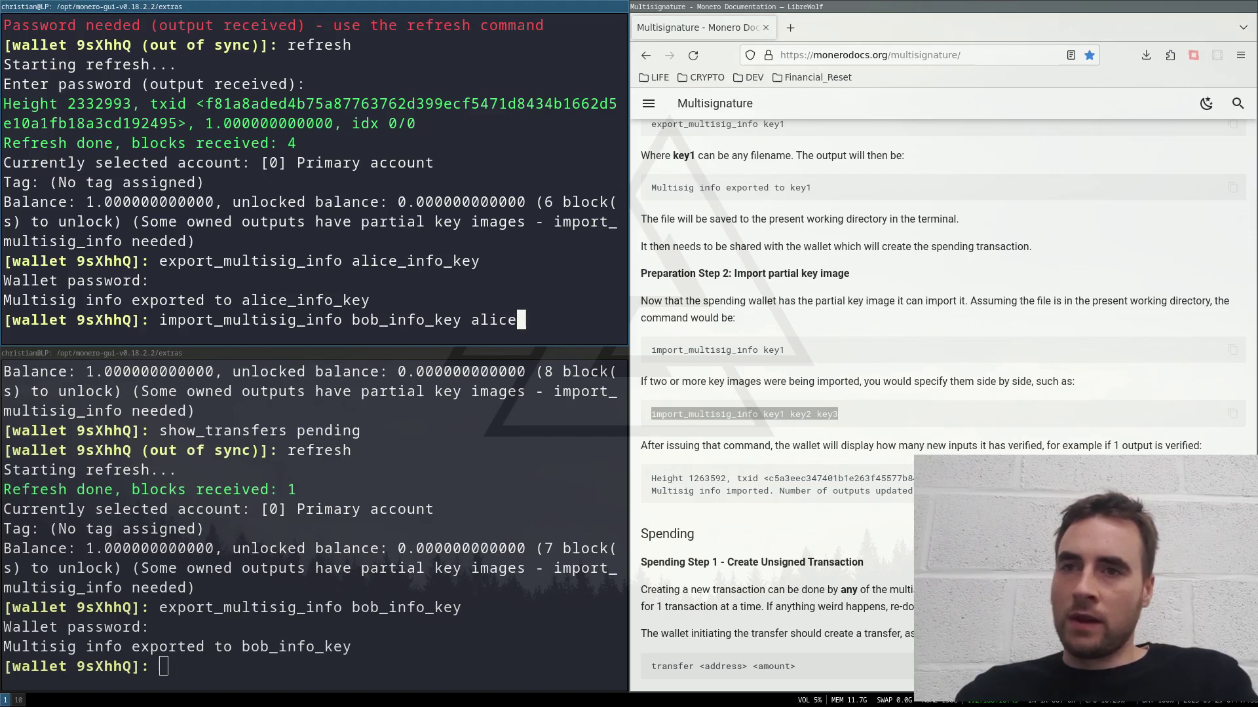
{"action": "type", "text": "_info"}
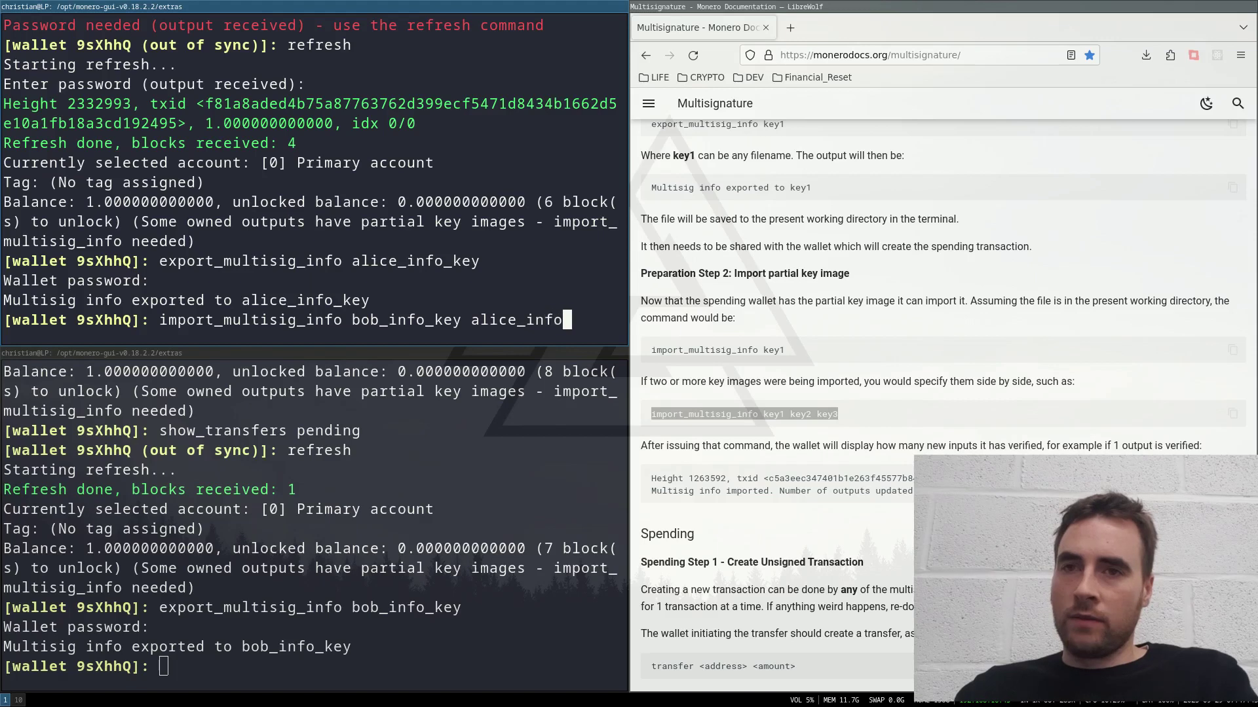
{"action": "type", "text": "_key"}
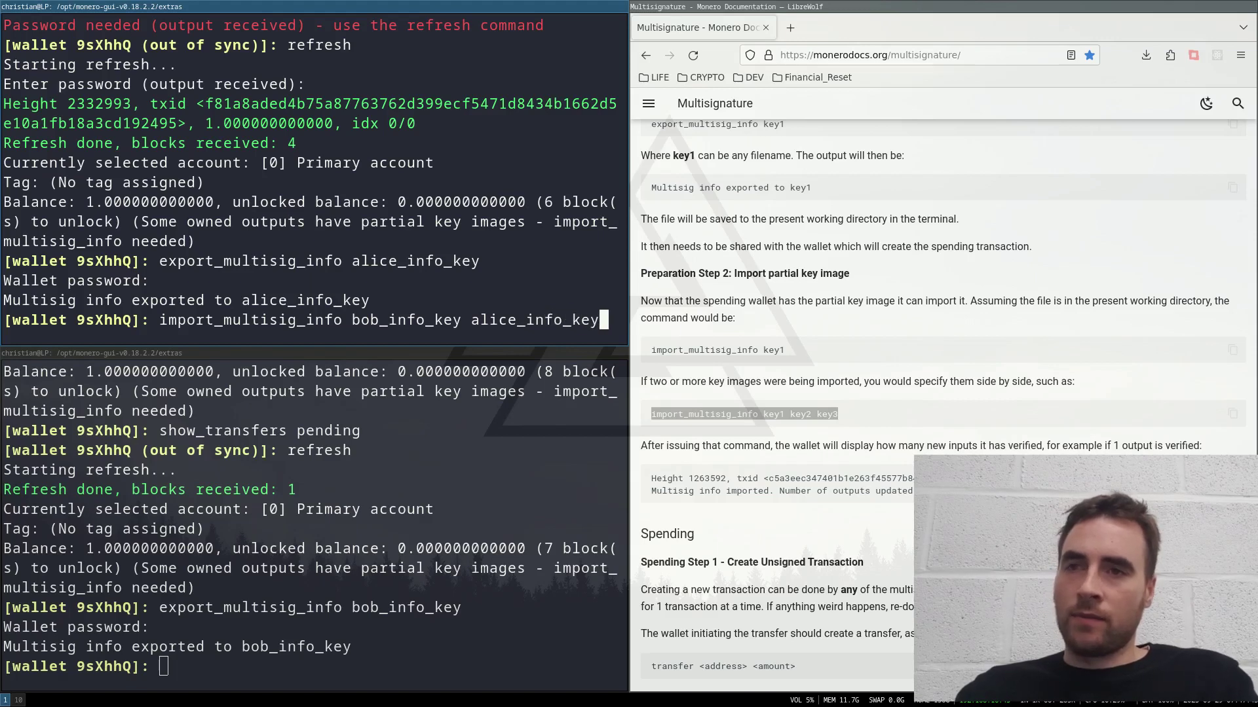
{"action": "key", "text": "Return"}
Step: Copy the import_multisig_info command to reuse it in the other multisig wallet
{"action": "scroll", "coordinate": [943, 393], "scroll_direction": "down", "scroll_amount": 2}
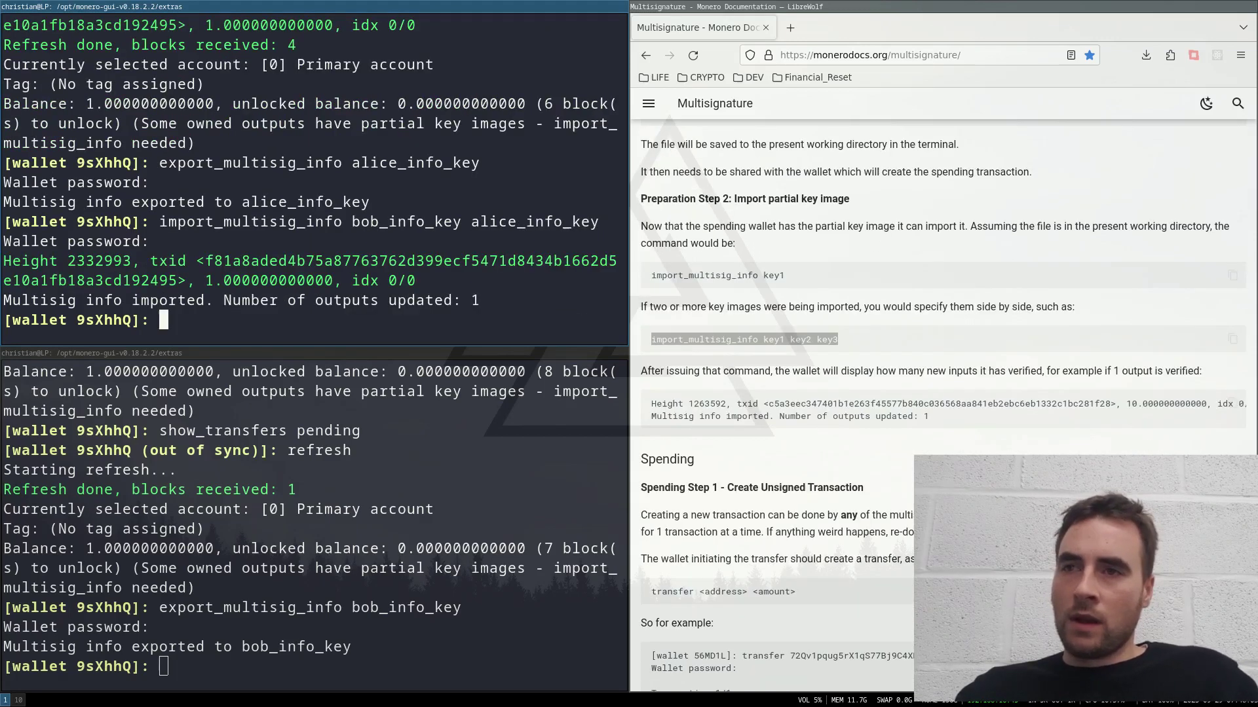
{"action": "scroll", "coordinate": [202, 284], "scroll_direction": "up", "scroll_amount": 2}
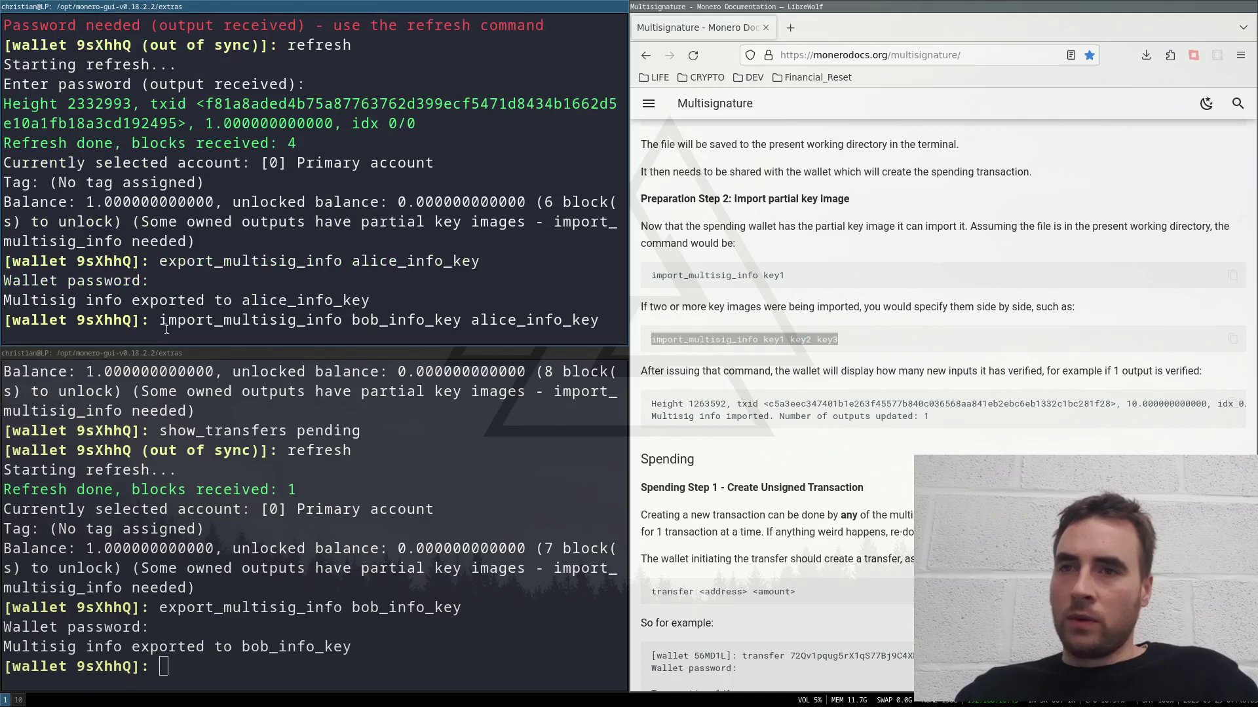
{"action": "left_click_drag", "start_coordinate": [155, 321], "coordinate": [605, 336]}
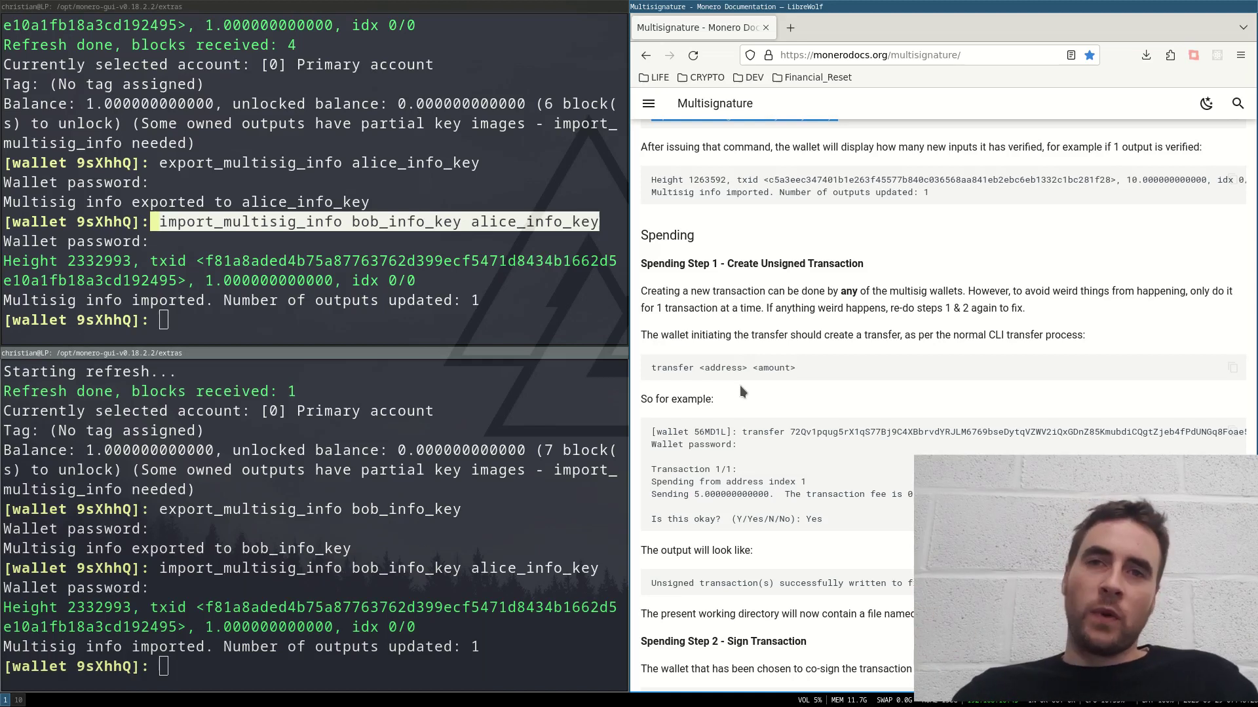
Step: Check show_transfers, then create a 0.8 XMR transfer to the pasted address, saved as multisig_monero_tx
{"action": "type", "text": "show_transfers"}
{"action": "key", "text": "Return"}
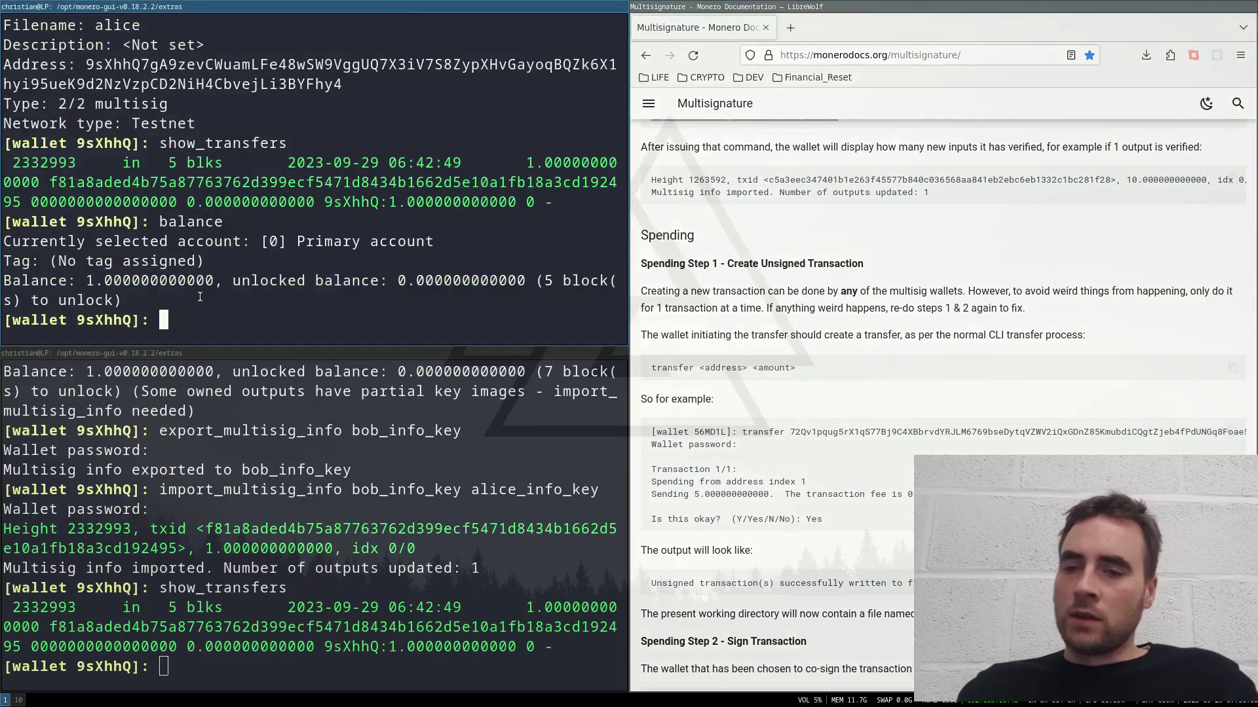
{"action": "type", "text": "tran"}
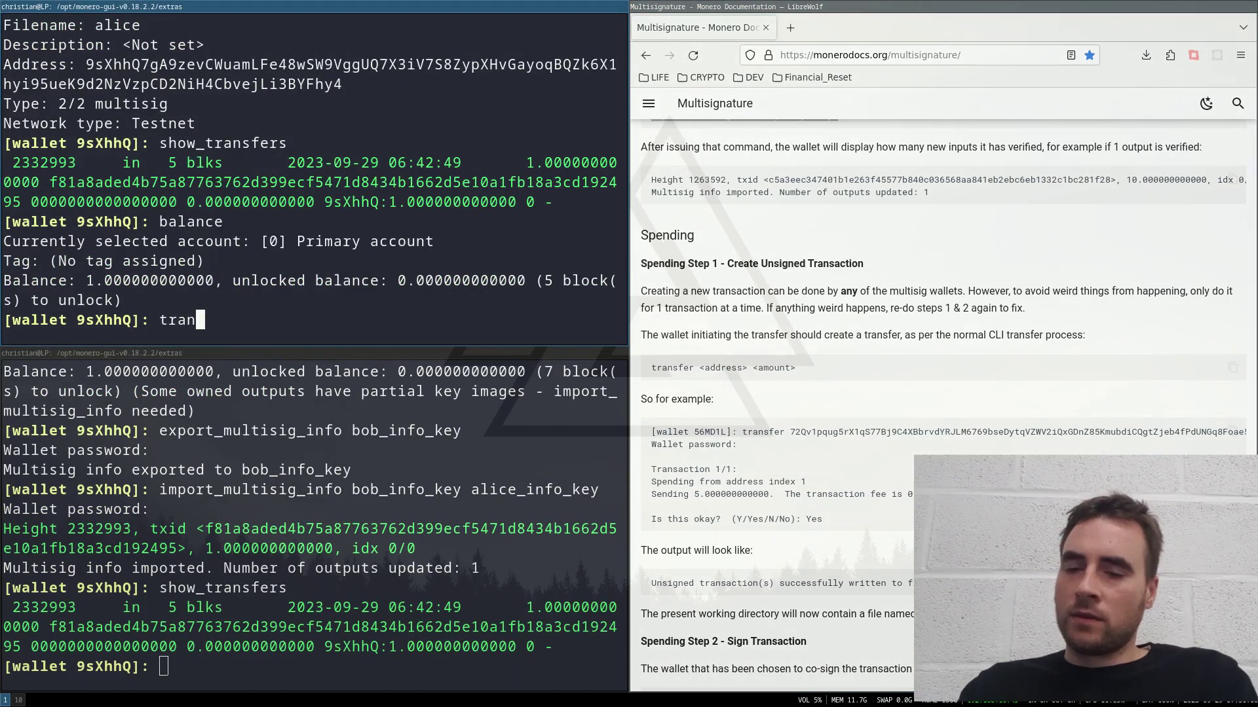
{"action": "type", "text": "sfer"}
{"action": "type", "text": "9ykzwWzeSjiVX16SRQ7tHpDAM52EY6yEJRfSvZ9L9qCzVknXQfiAbcF9LBUXhbQwof4zF1dFgX8oZFFXDrdqe1uP3sxjydu"}
{"action": "type", "text": "0."}
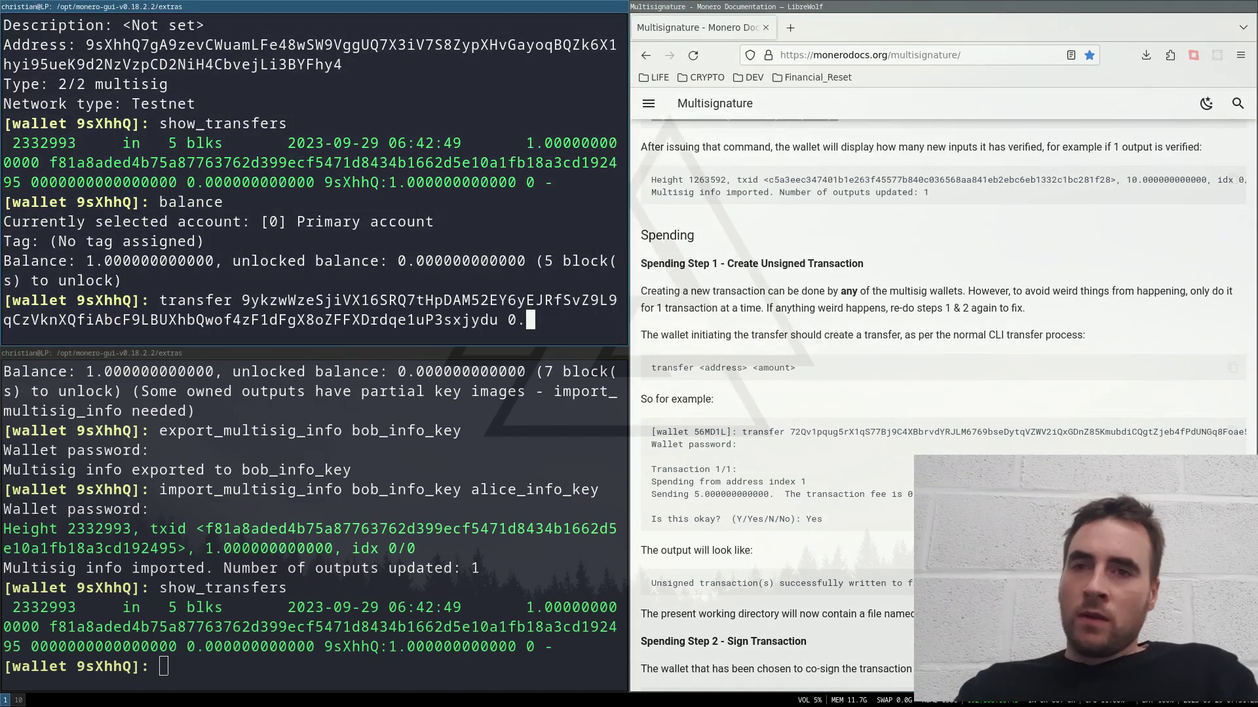
{"action": "type", "text": "8"}
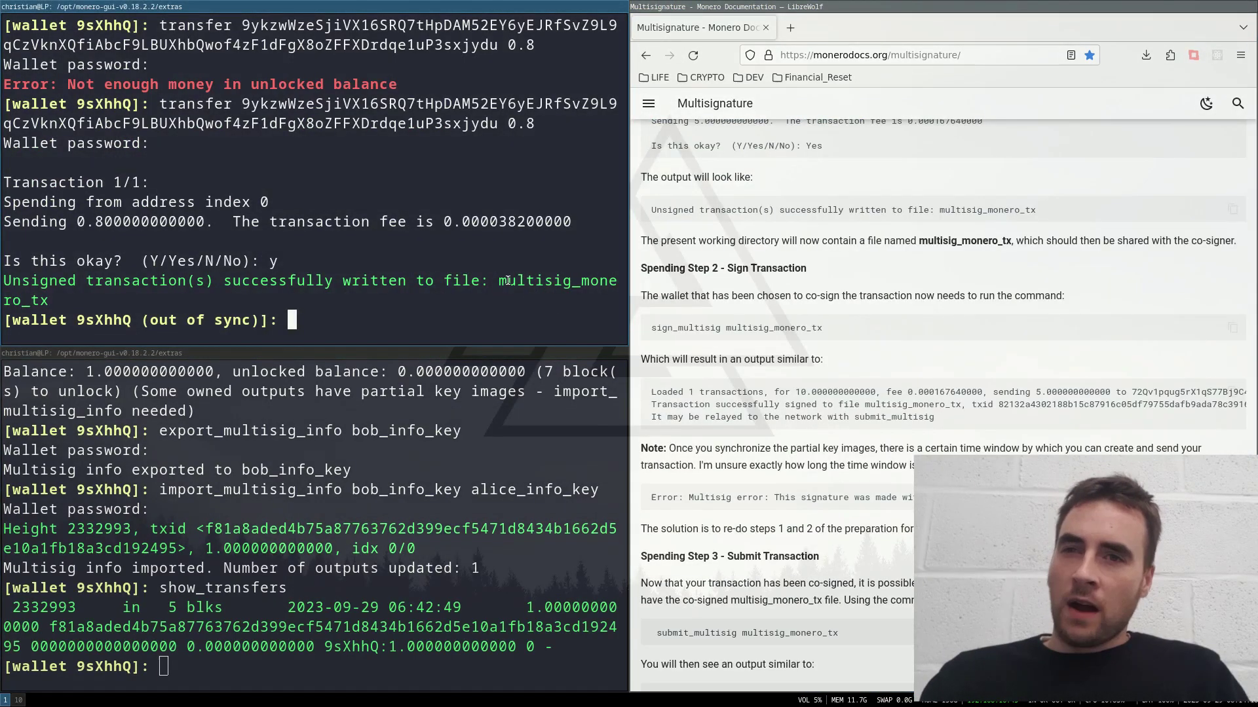
{"action": "left_click_drag", "start_coordinate": [499, 281], "coordinate": [56, 299]}
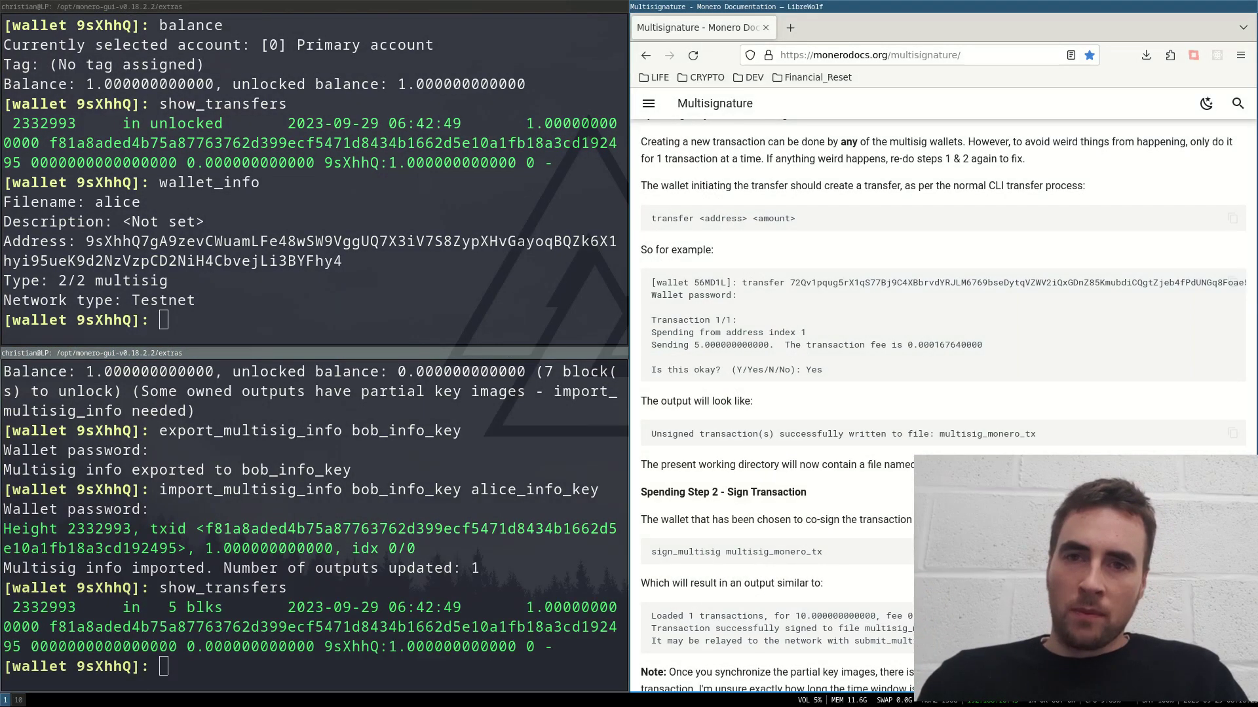
Step: Co-sign multisig_monero_tx in the second wallet with sign_multisig, entering the password
{"action": "triple_click", "coordinate": [816, 553]}
{"action": "key", "text": "super+c"}
{"action": "scroll", "coordinate": [816, 557], "scroll_direction": "down", "scroll_amount": 3}
{"action": "left_click", "coordinate": [294, 637]}
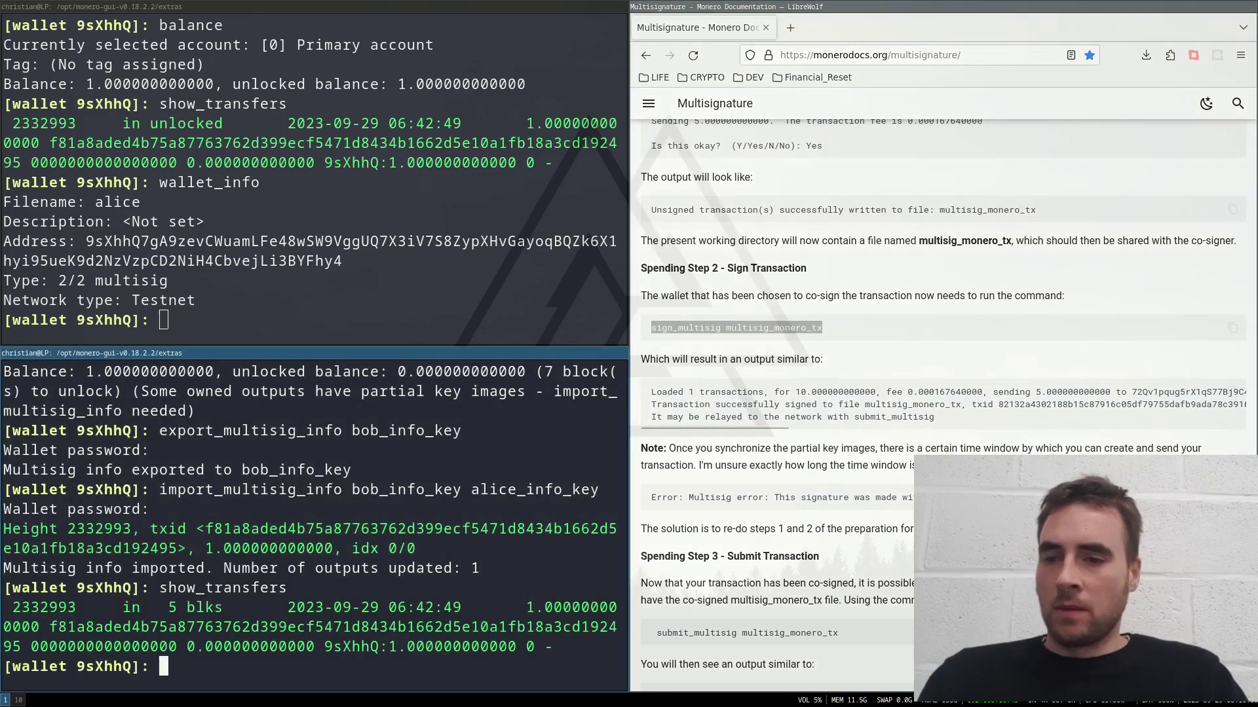
{"action": "middle_click", "coordinate": [291, 638]}
{"action": "left_click_drag", "start_coordinate": [289, 666], "coordinate": [403, 685]}
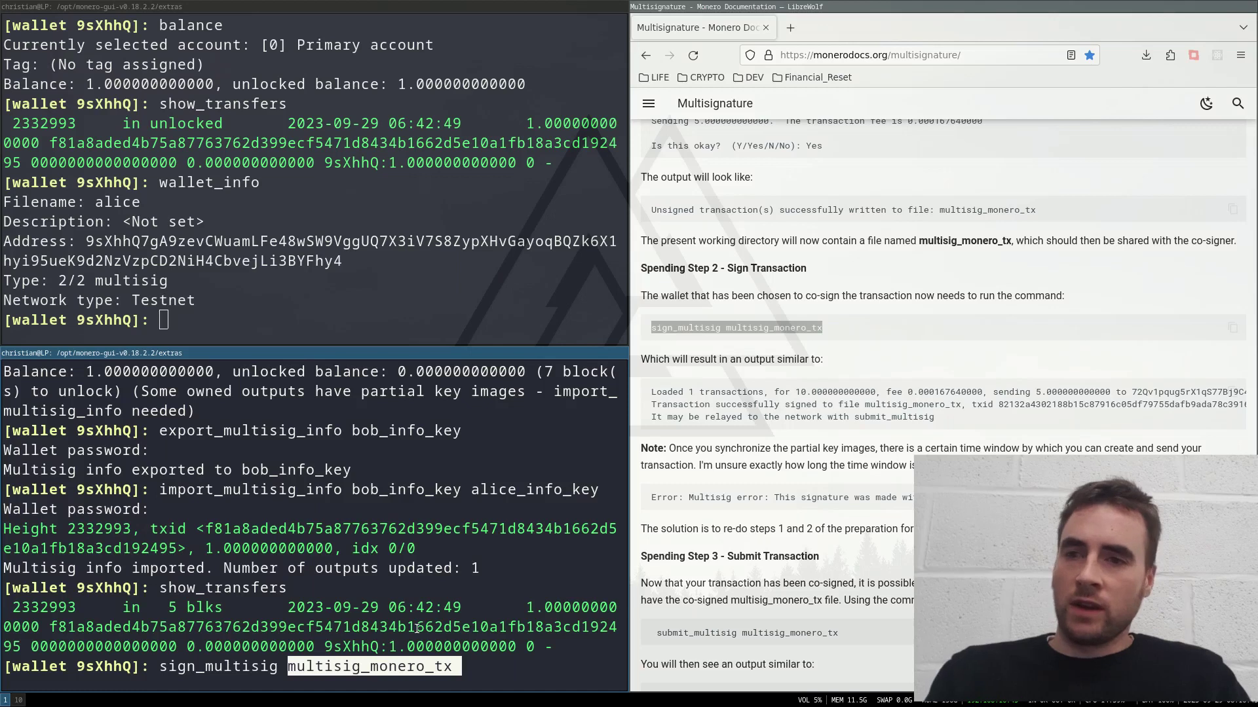
{"action": "key", "text": "Return"}
{"action": "key", "text": "Return"}
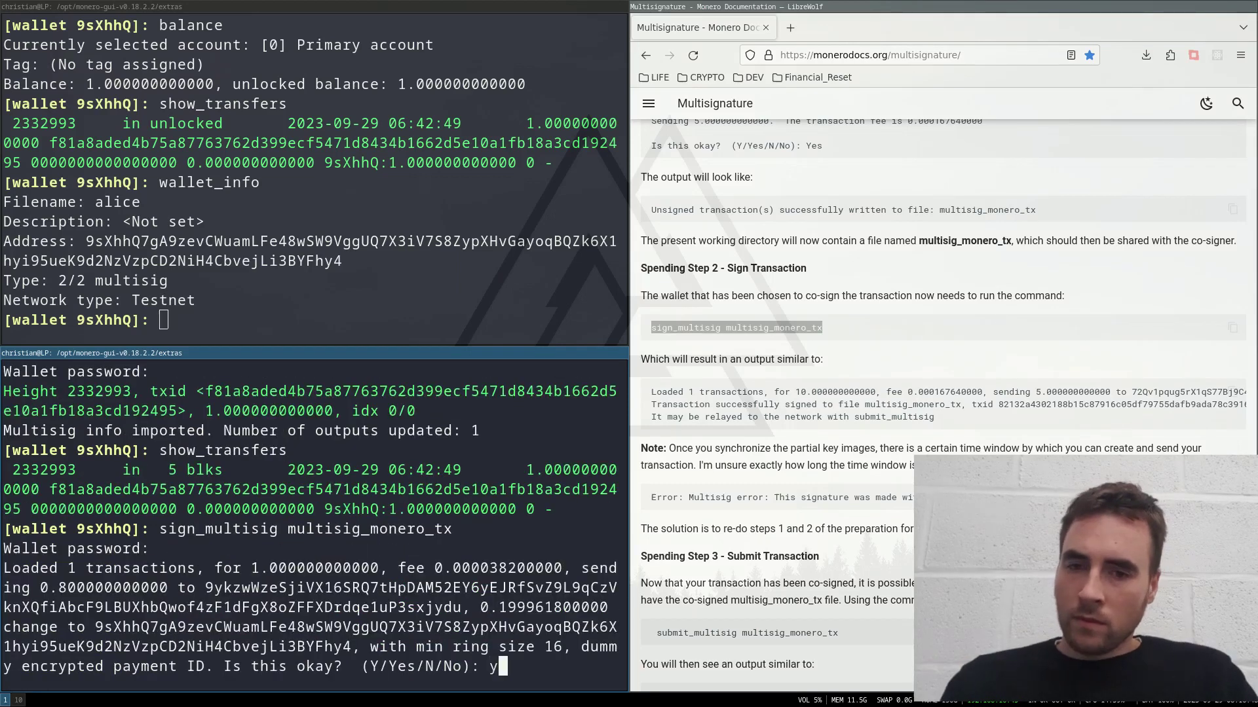
{"action": "type", "text": "y"}
{"action": "key", "text": "Return"}
Step: Submit multisig_monero_tx from the first wallet, confirming the 0.8 XMR broadcast
{"action": "scroll", "coordinate": [753, 393], "scroll_direction": "down", "scroll_amount": 3}
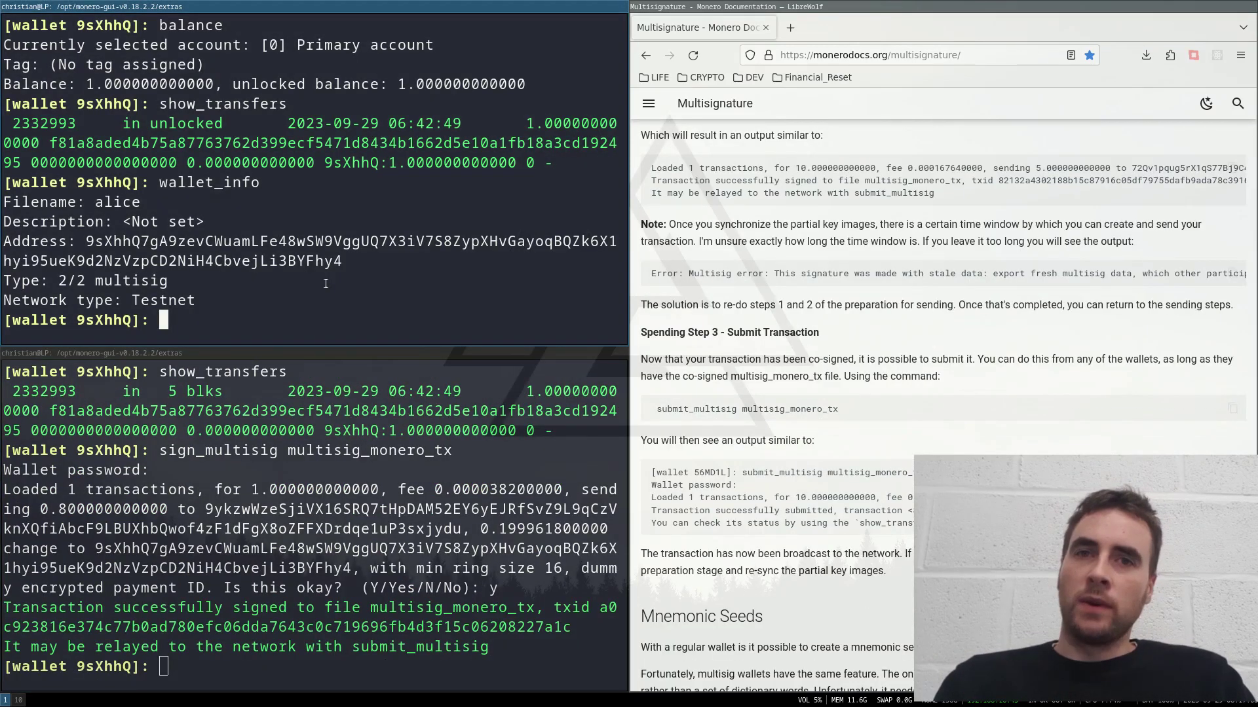
{"action": "key", "text": "Up"}
{"action": "key", "text": "Up"}
{"action": "key", "text": "Up"}
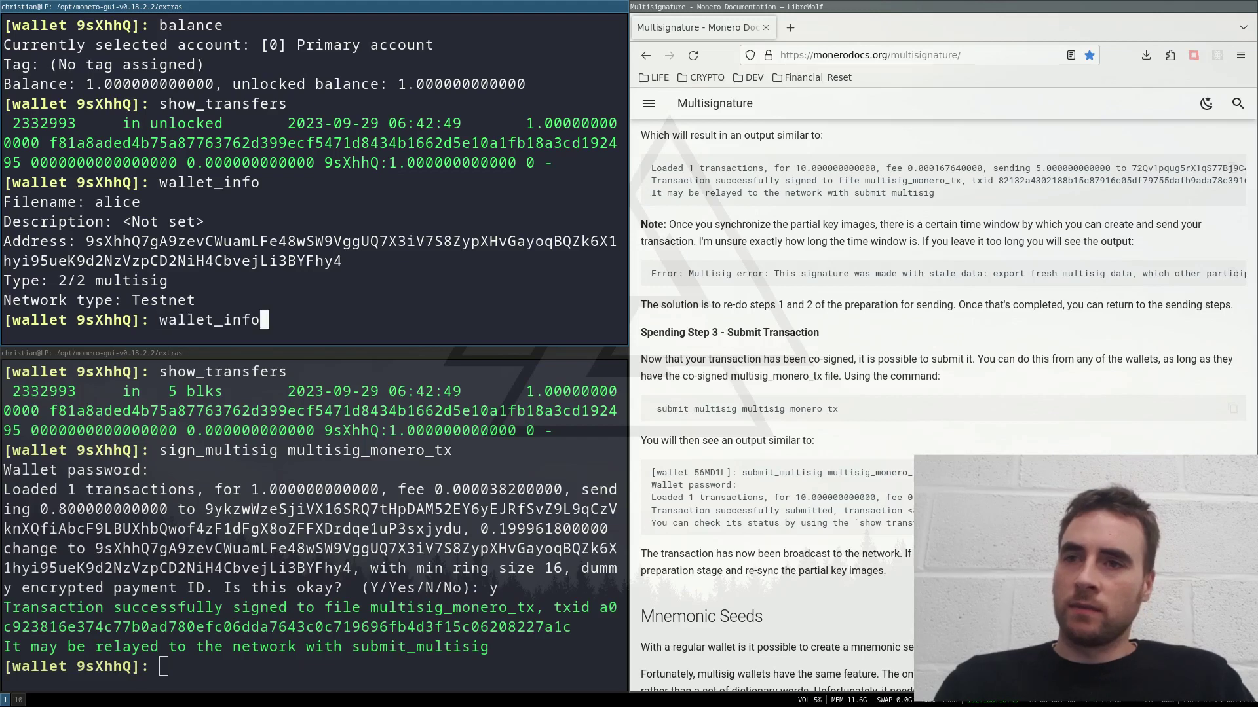
{"action": "key", "text": "Return"}
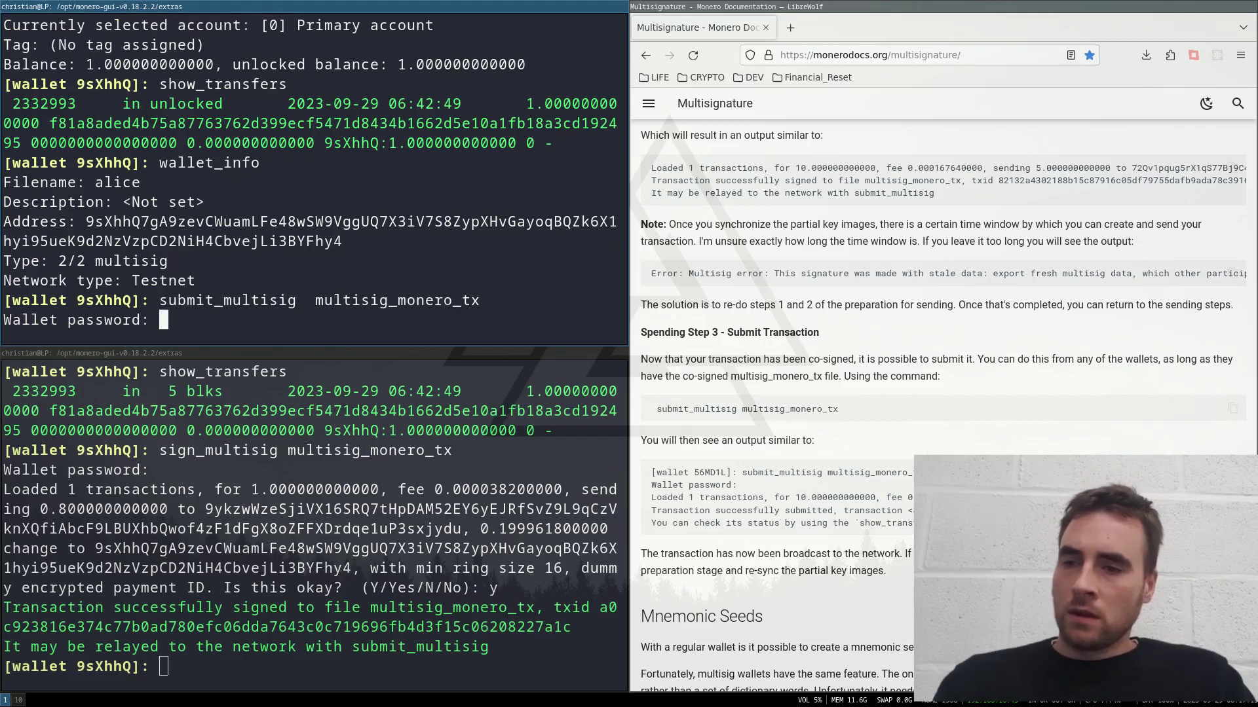
{"action": "key", "text": "Return"}
{"action": "type", "text": "y"}
{"action": "key", "text": "Return"}
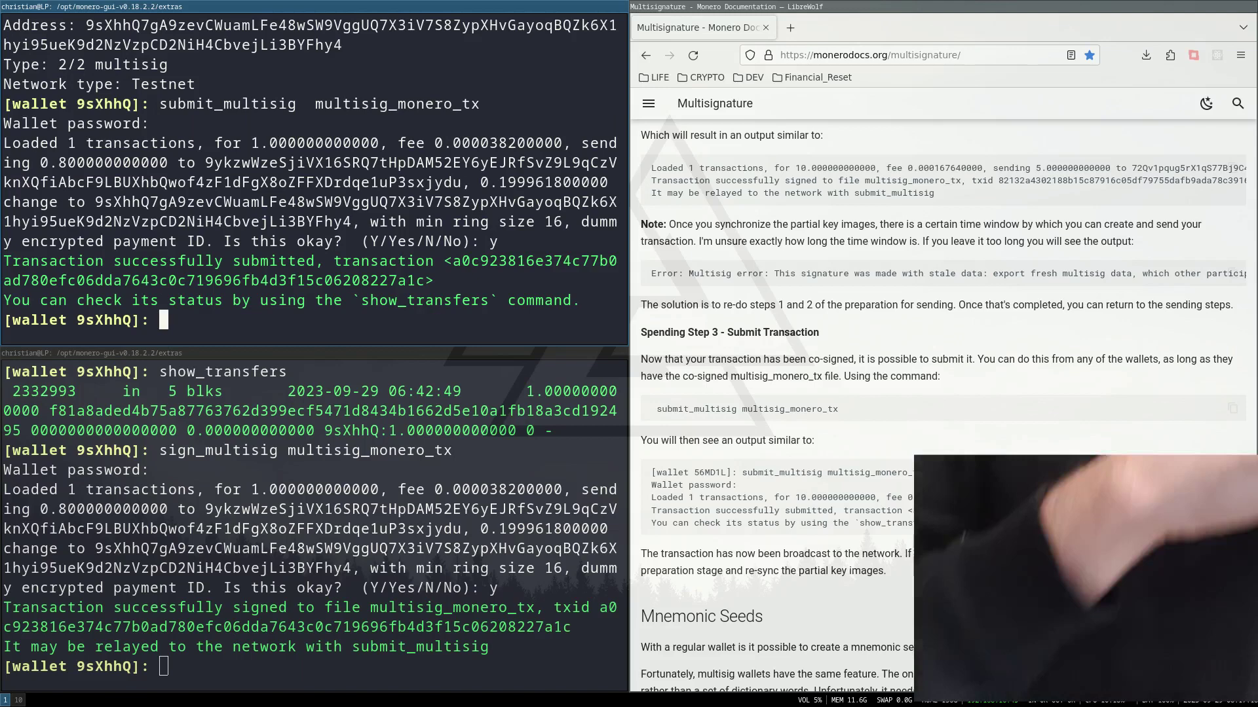